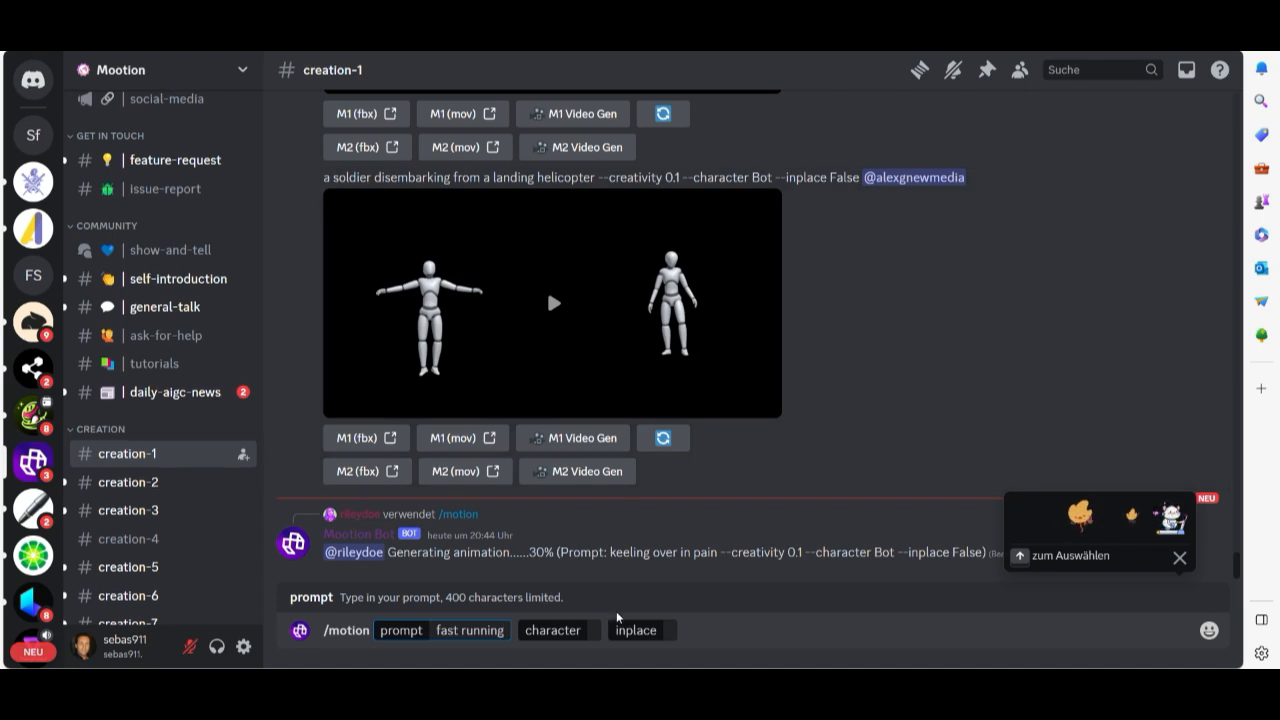
- Generate a 3D motion from the prompt "fast running" with character Grovy and inplace set to False
{"action": "left_click", "coordinate": [591, 630]}
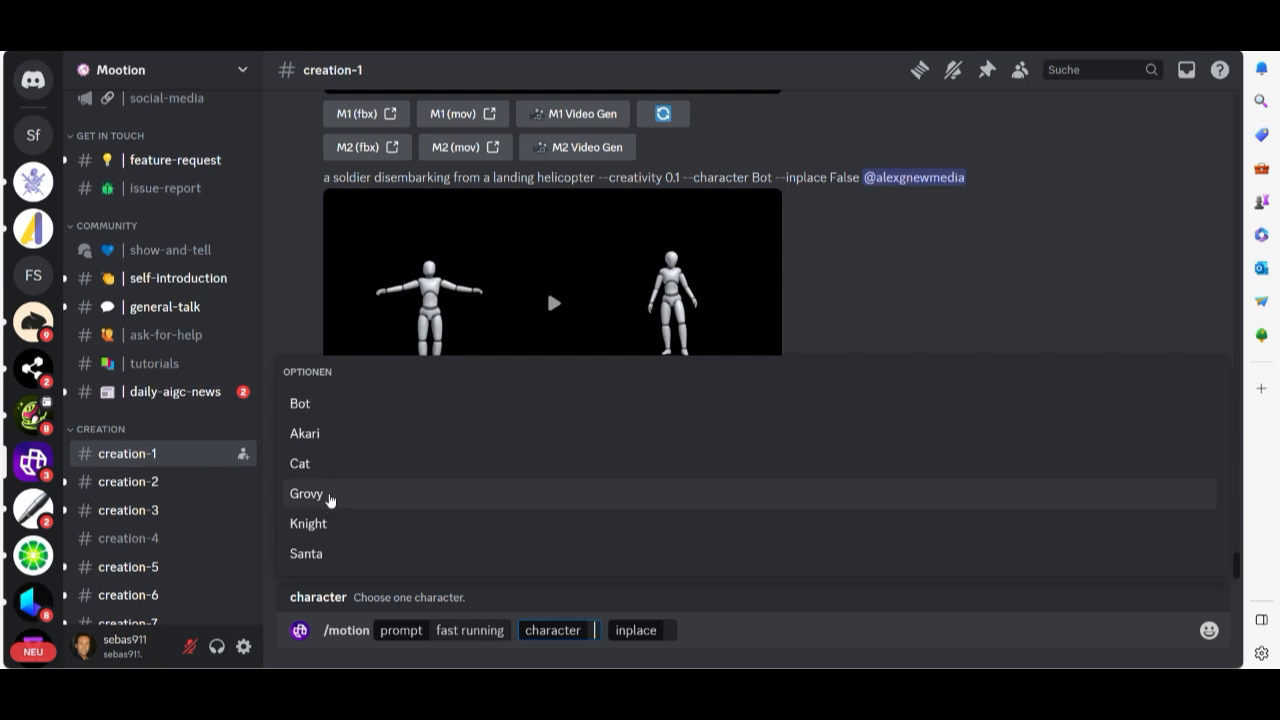
{"action": "left_click", "coordinate": [330, 496]}
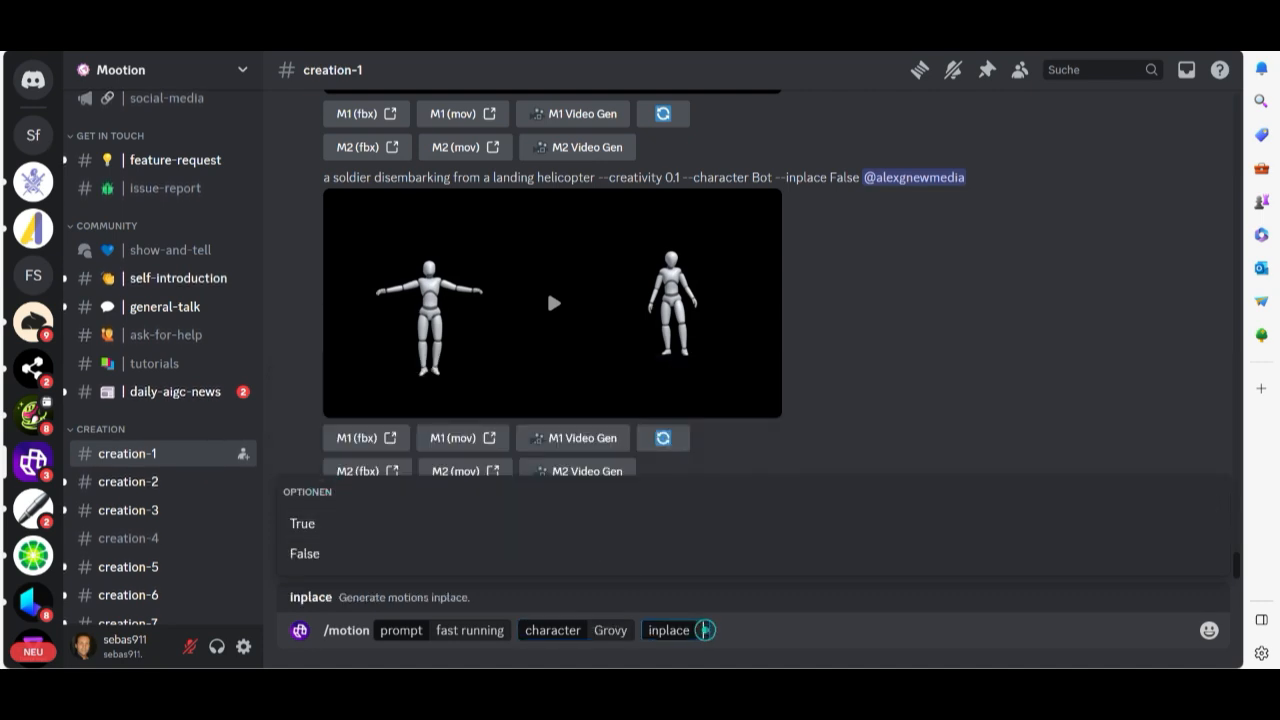
{"action": "left_click", "coordinate": [334, 558]}
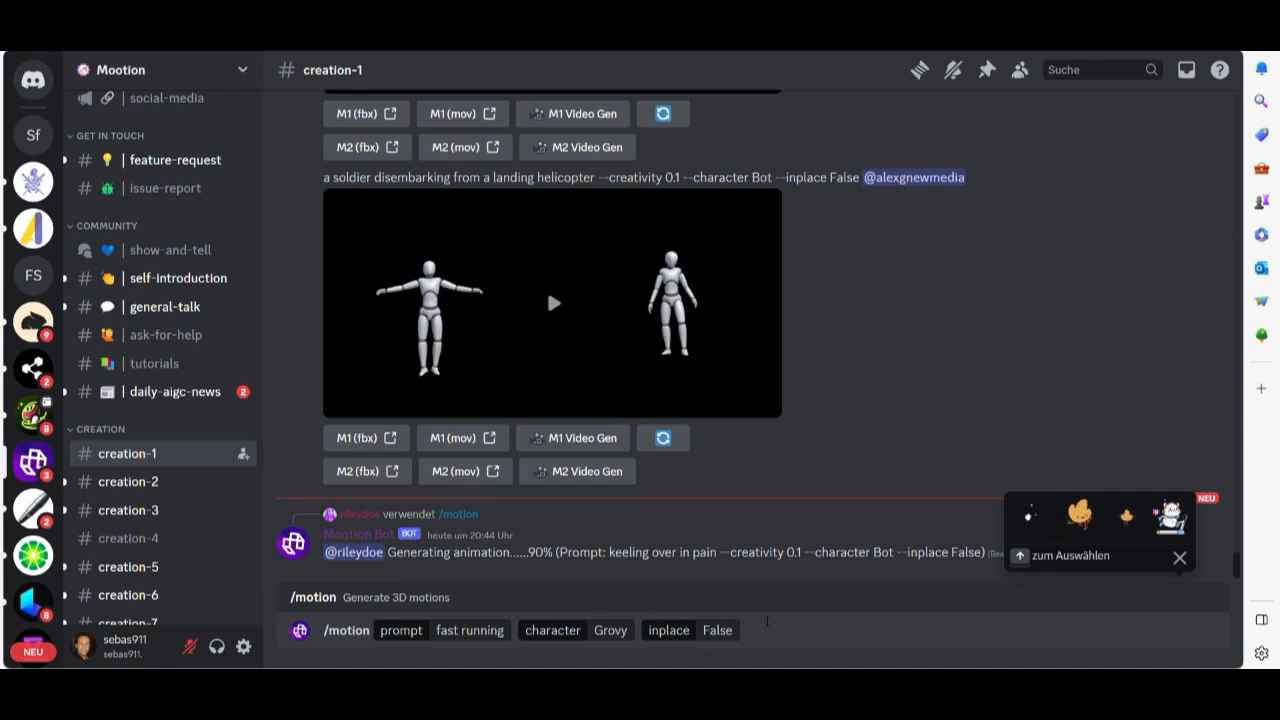
{"action": "key", "text": "Return"}
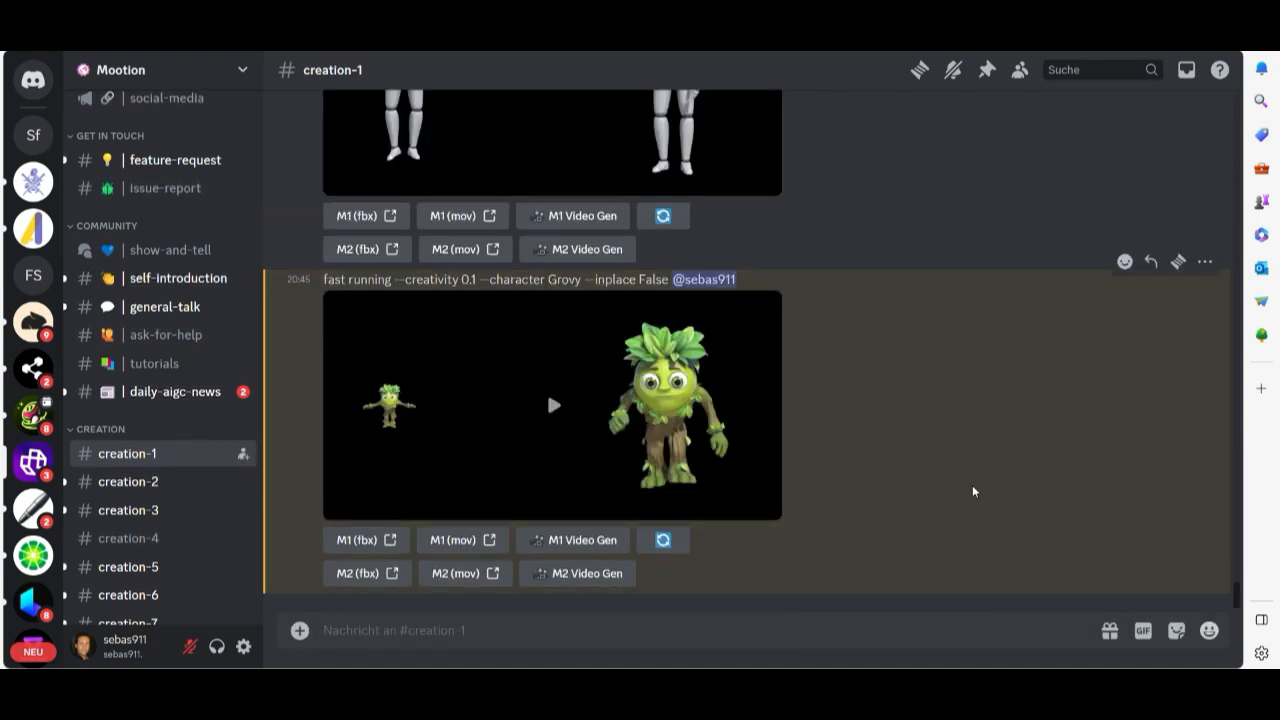
- Play the preview of the generated Grovy motion and download its M1 version as FBX
{"action": "left_click", "coordinate": [552, 402]}
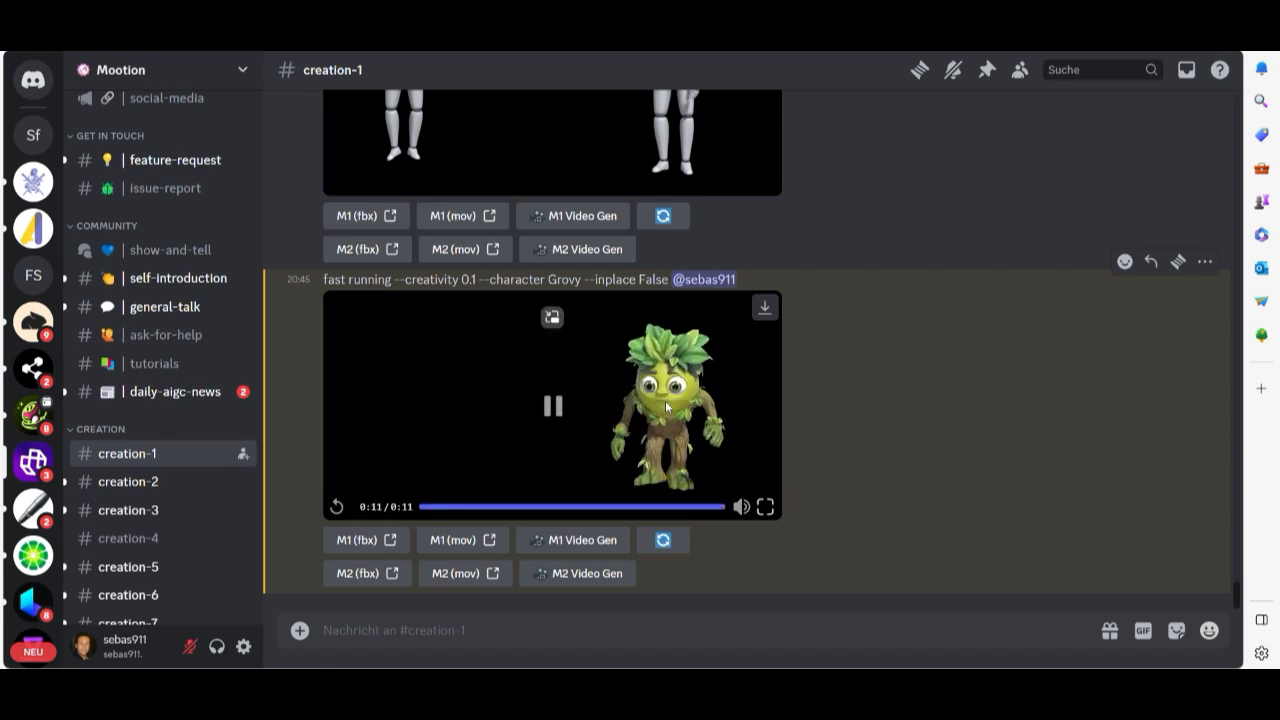
{"action": "left_click", "coordinate": [364, 540]}
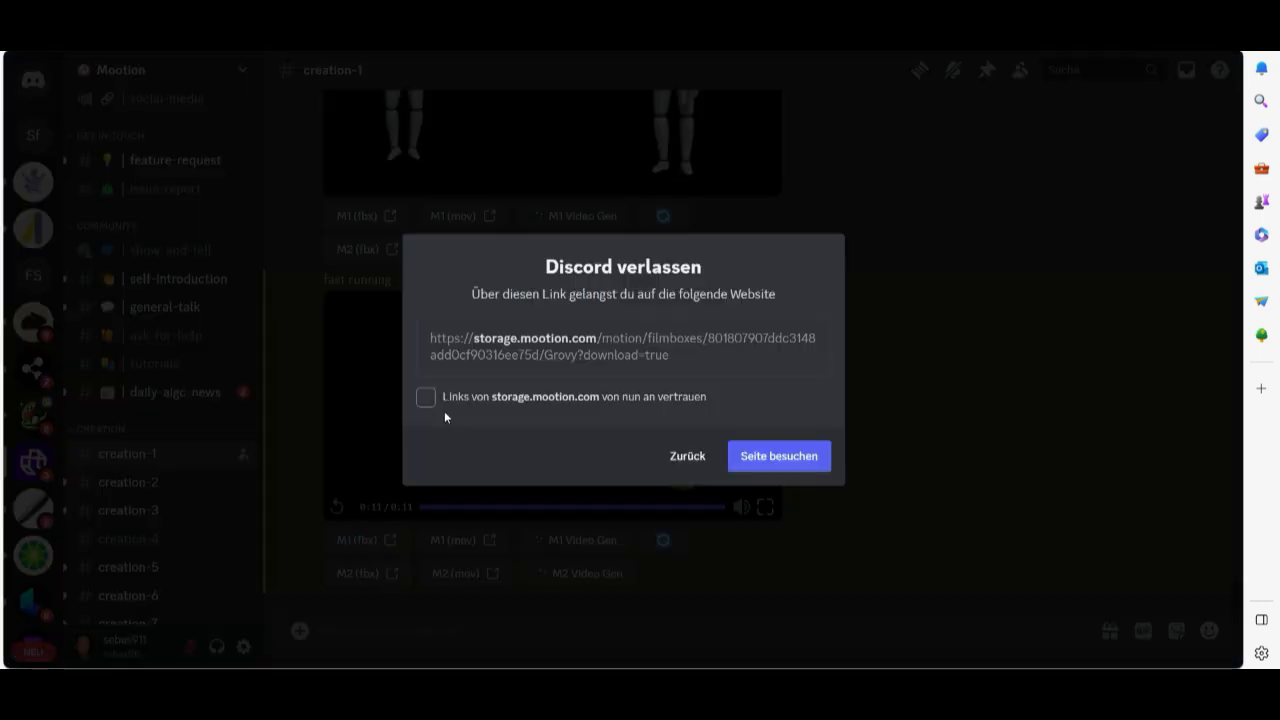
{"action": "left_click", "coordinate": [785, 456]}
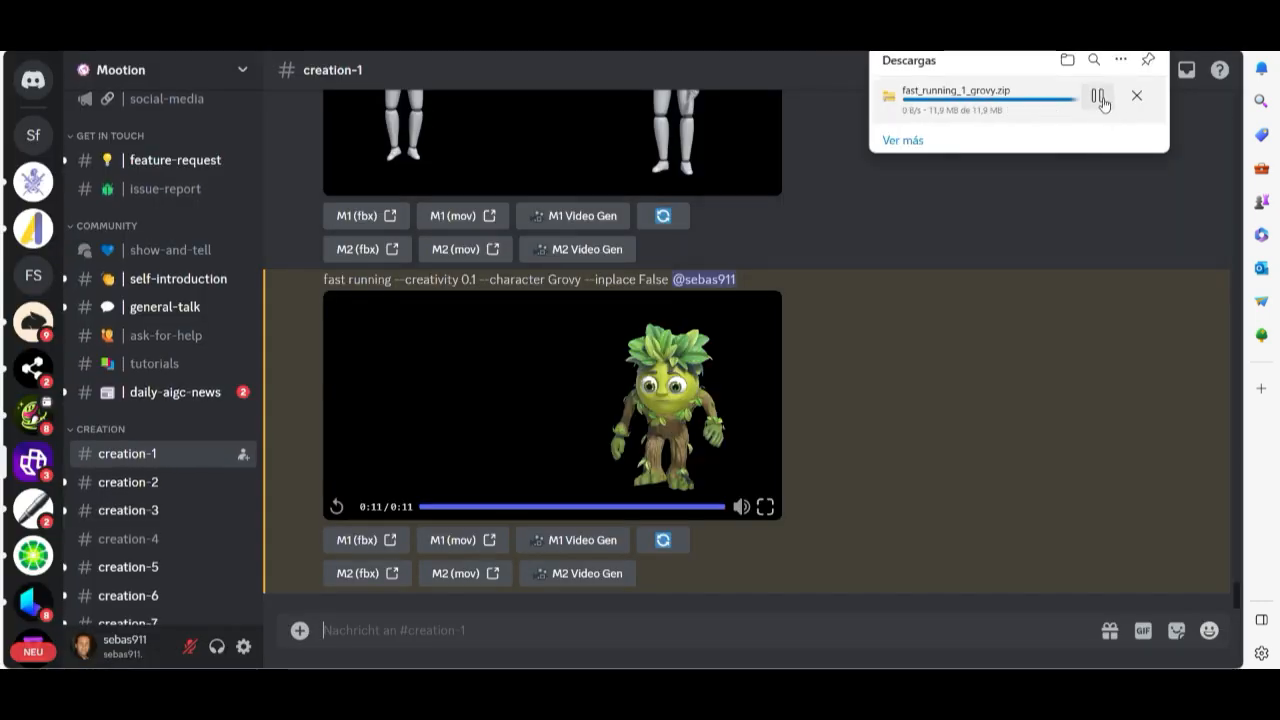
- Show the downloaded fast_running_1_grovy archive in its folder and move it onto the desktop
{"action": "left_click", "coordinate": [1098, 97]}
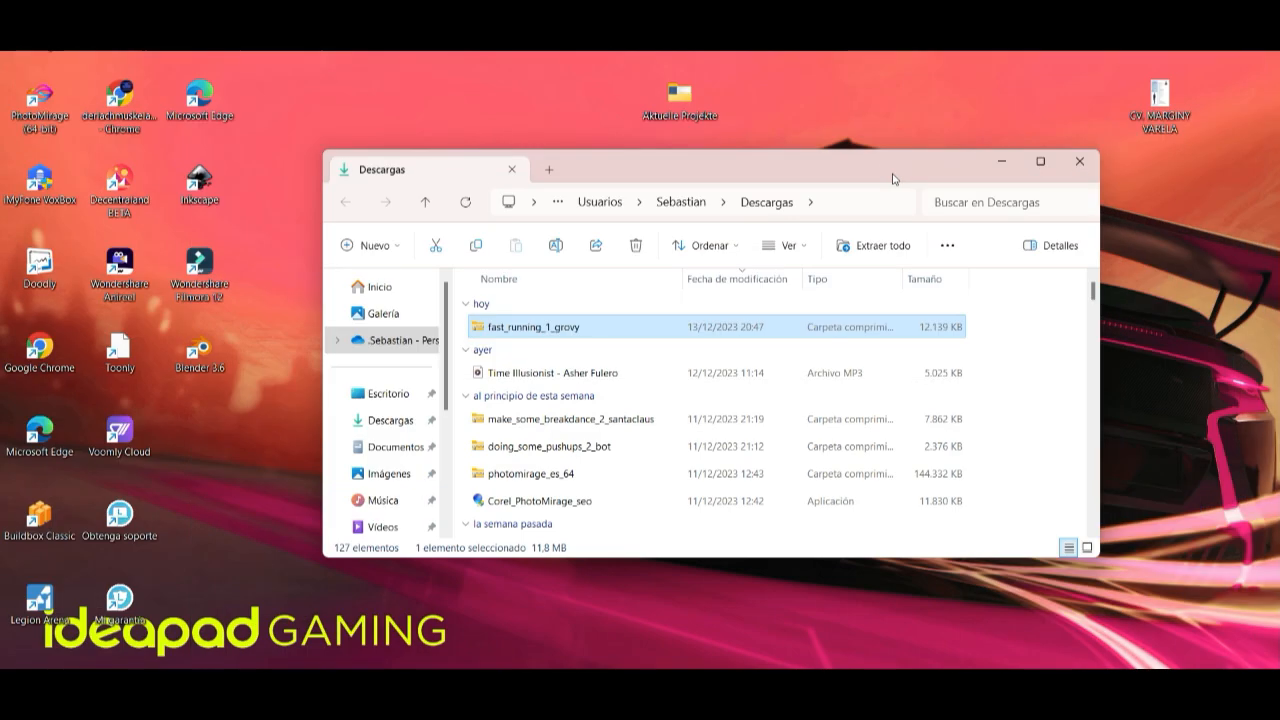
{"action": "left_click_drag", "start_coordinate": [894, 177], "coordinate": [668, 96]}
{"action": "left_click_drag", "start_coordinate": [354, 249], "coordinate": [958, 430]}
{"action": "left_click", "coordinate": [869, 83]}
{"action": "left_click_drag", "start_coordinate": [594, 329], "coordinate": [575, 282]}
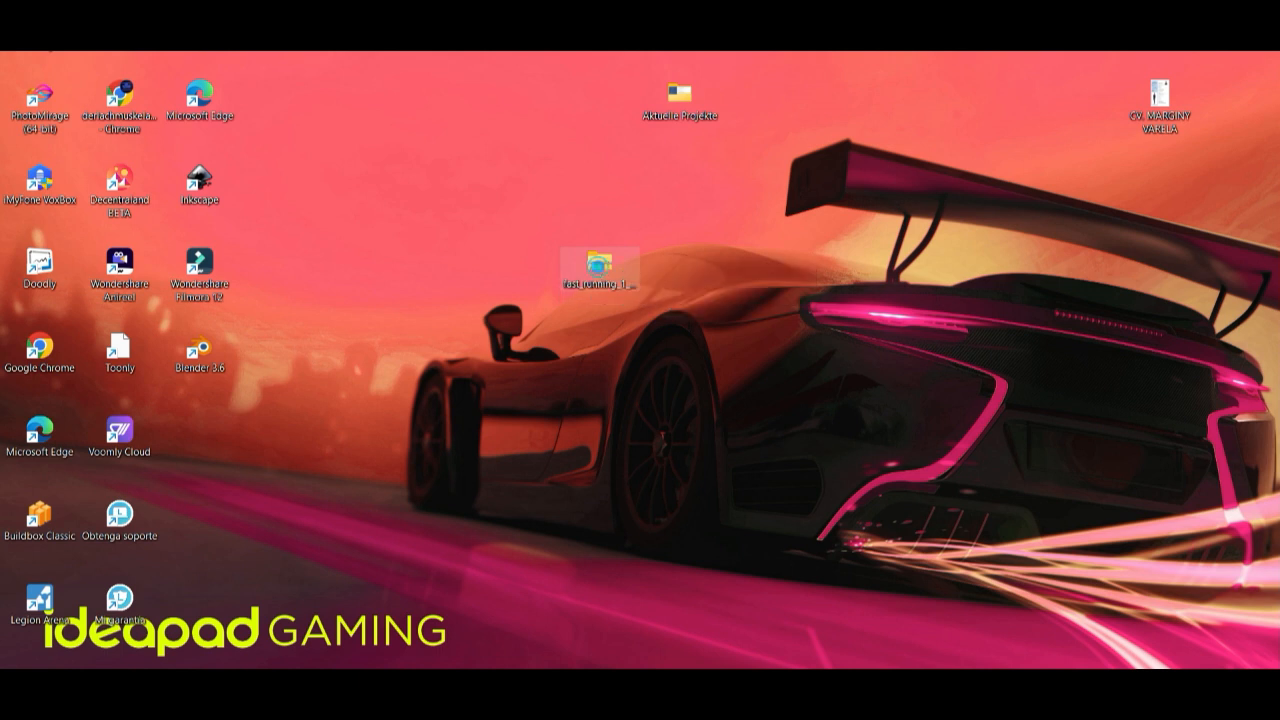
- Extract the FBX file and the three Grovy texture images from the fast_running_1_grovy archive onto the desktop
{"action": "double_click", "coordinate": [599, 268]}
{"action": "left_click_drag", "start_coordinate": [421, 380], "coordinate": [1000, 400]}
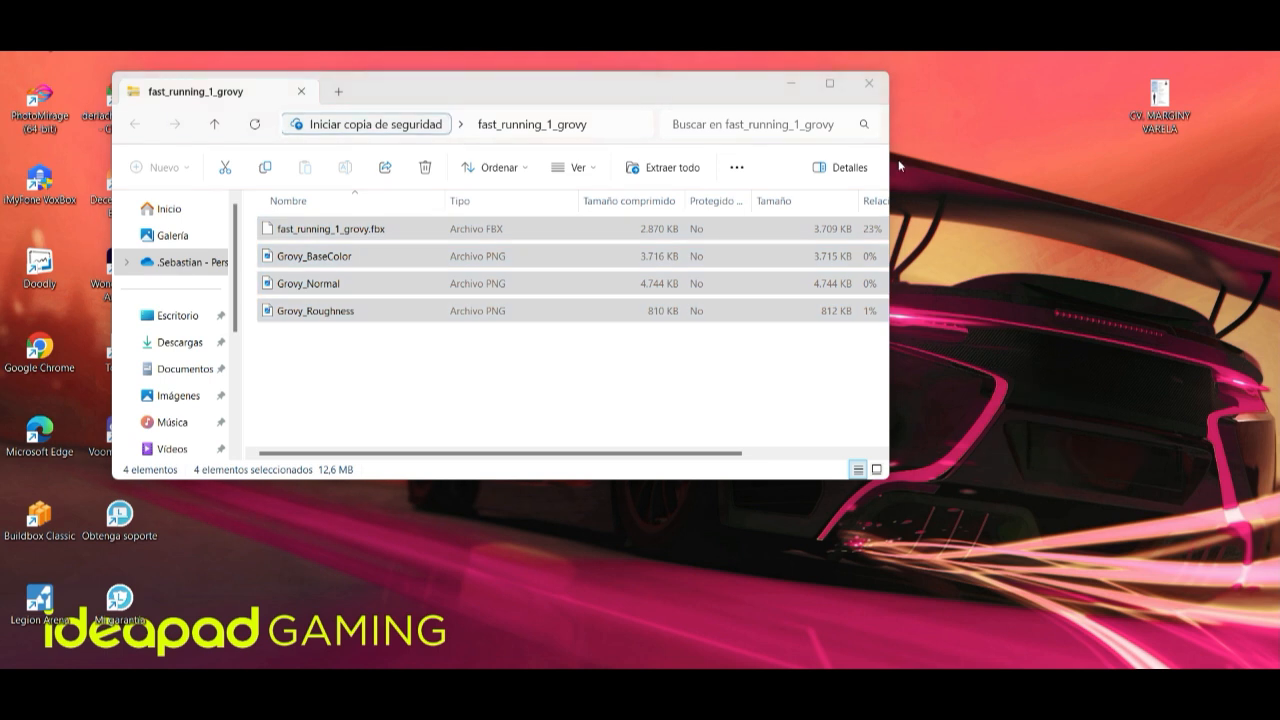
{"action": "left_click", "coordinate": [869, 86]}
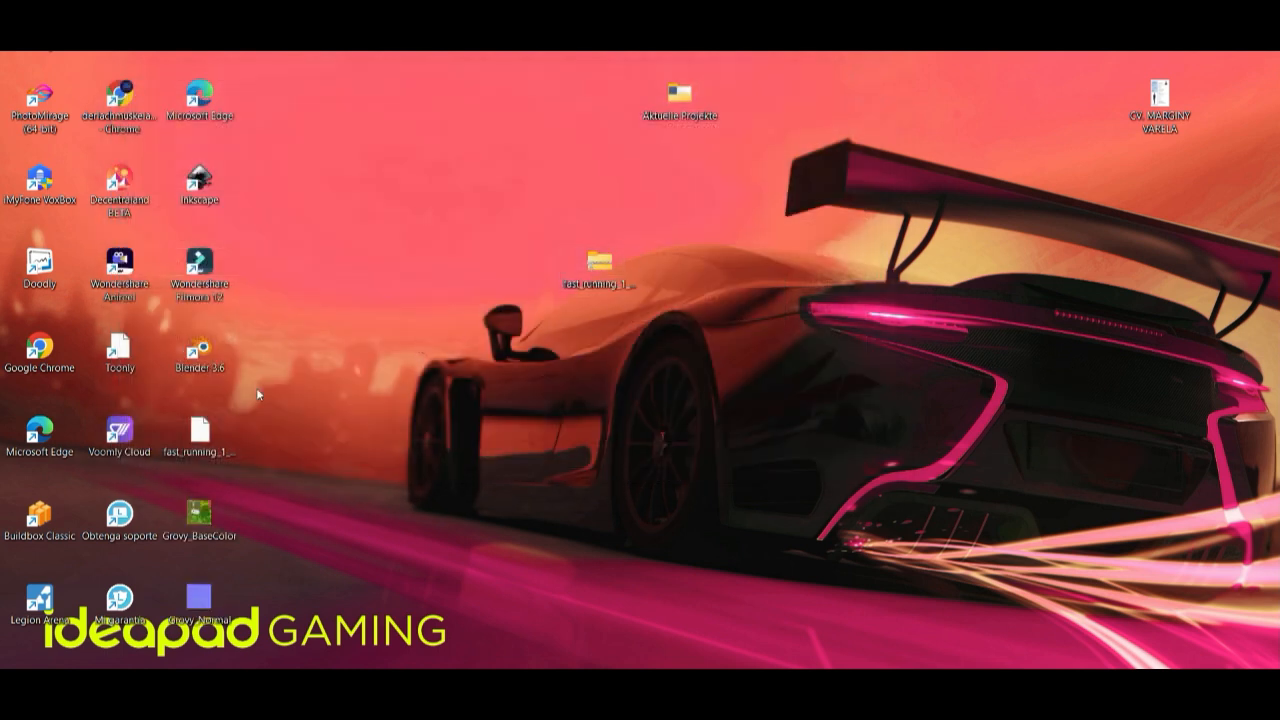
- Move the extracted Grovy files to an empty area of the desktop and delete the fast_running_1_grovy archive
{"action": "left_click_drag", "start_coordinate": [255, 635], "coordinate": [257, 423]}
{"action": "left_click_drag", "start_coordinate": [200, 515], "coordinate": [760, 515]}
{"action": "left_click", "coordinate": [258, 108]}
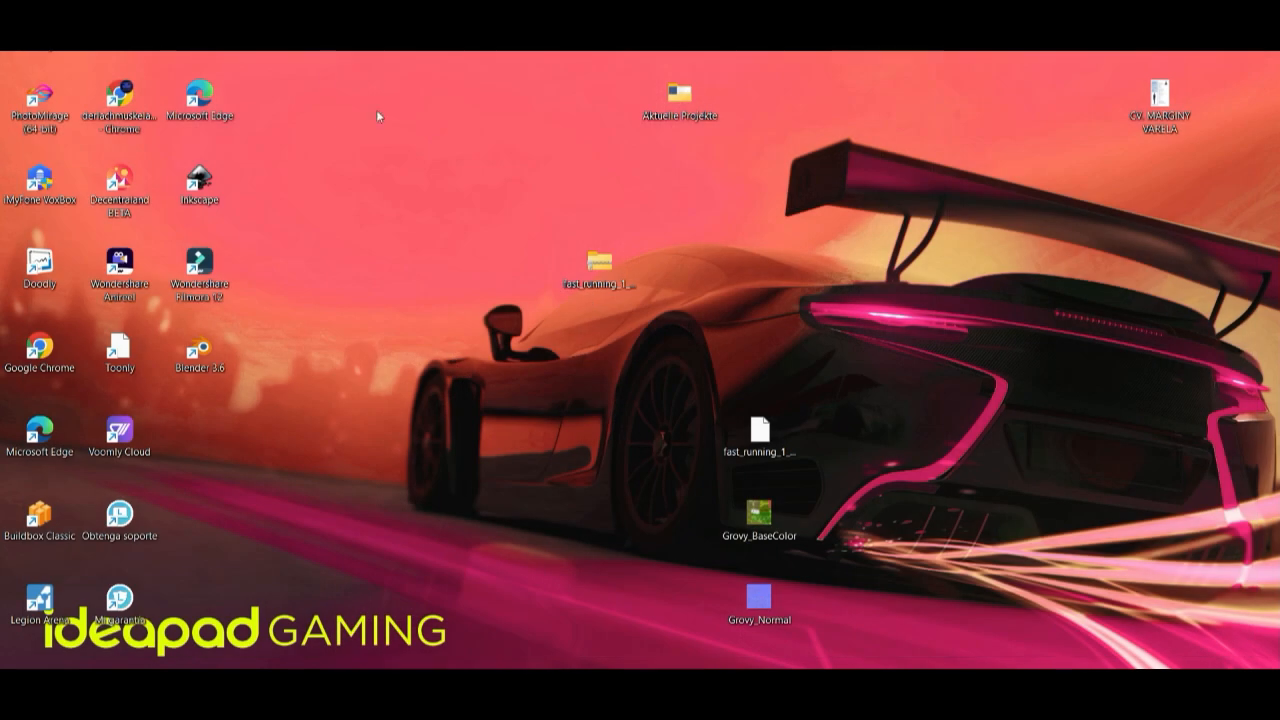
{"action": "left_click", "coordinate": [598, 267]}
{"action": "key", "text": "Delete"}
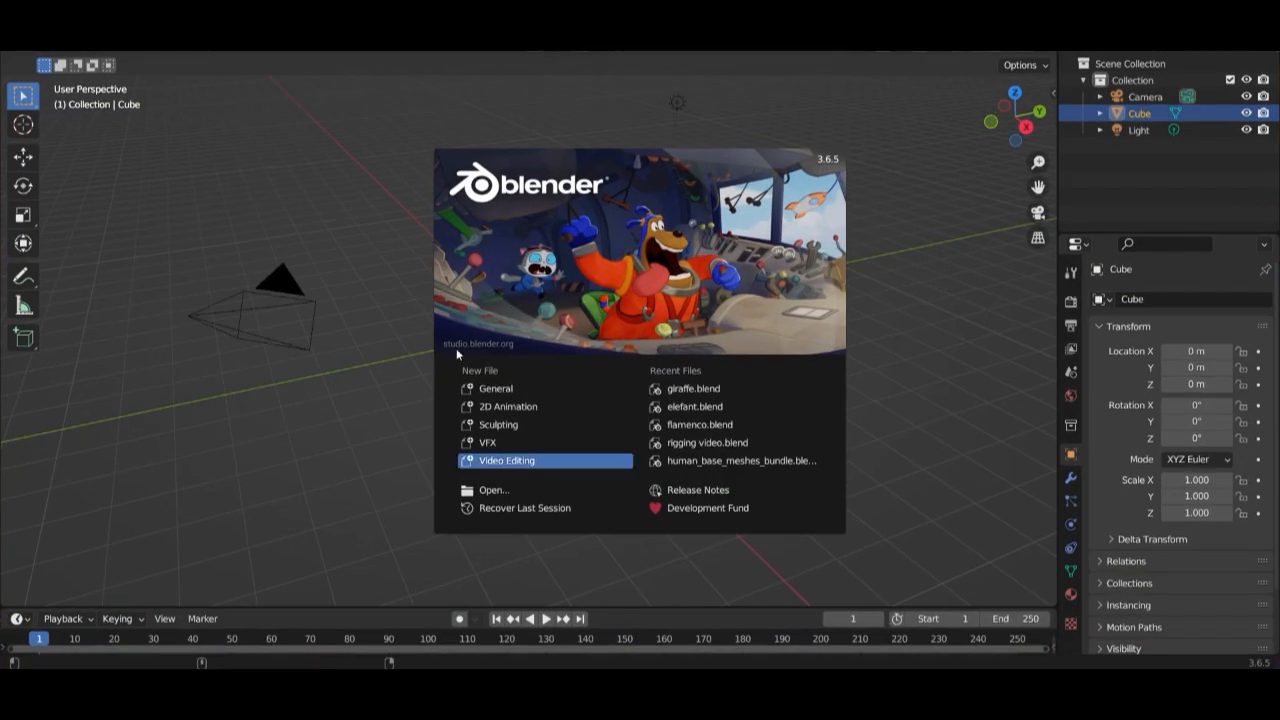
- Switch to Blender, dismiss the splash screen and delete the default cube
{"action": "left_click", "coordinate": [335, 230]}
{"action": "key", "text": "x"}
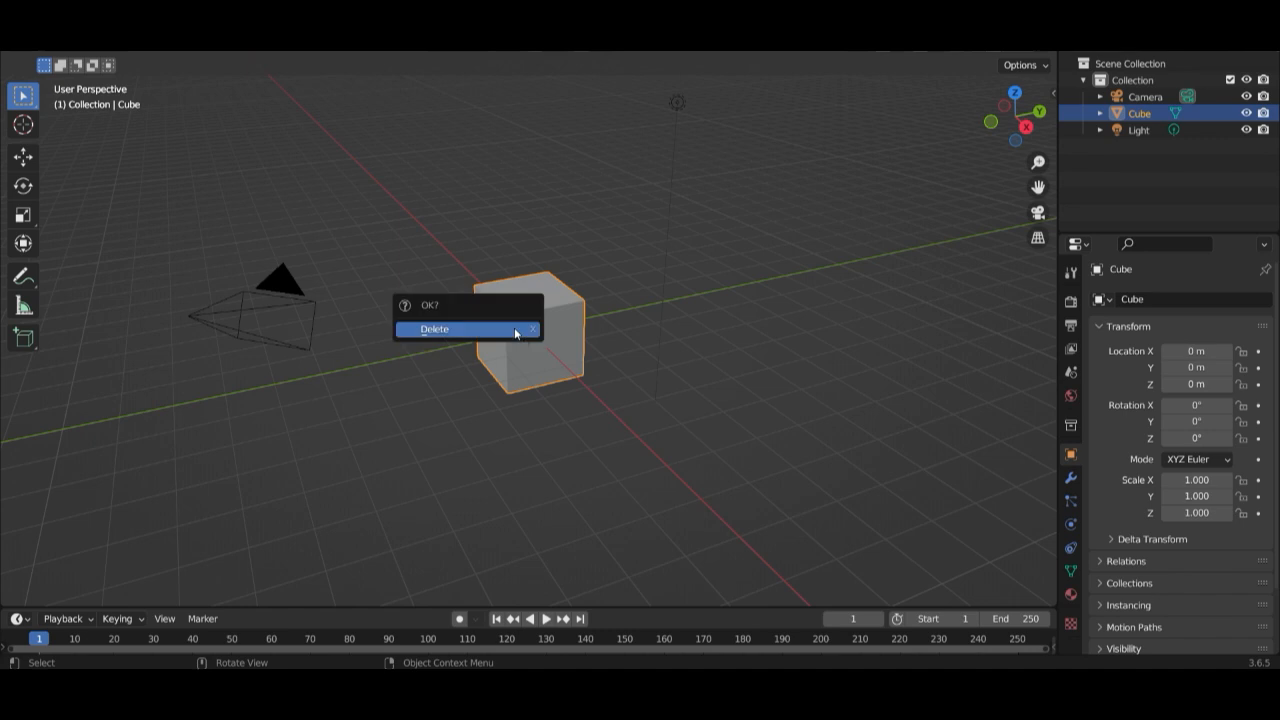
{"action": "left_click", "coordinate": [515, 329]}
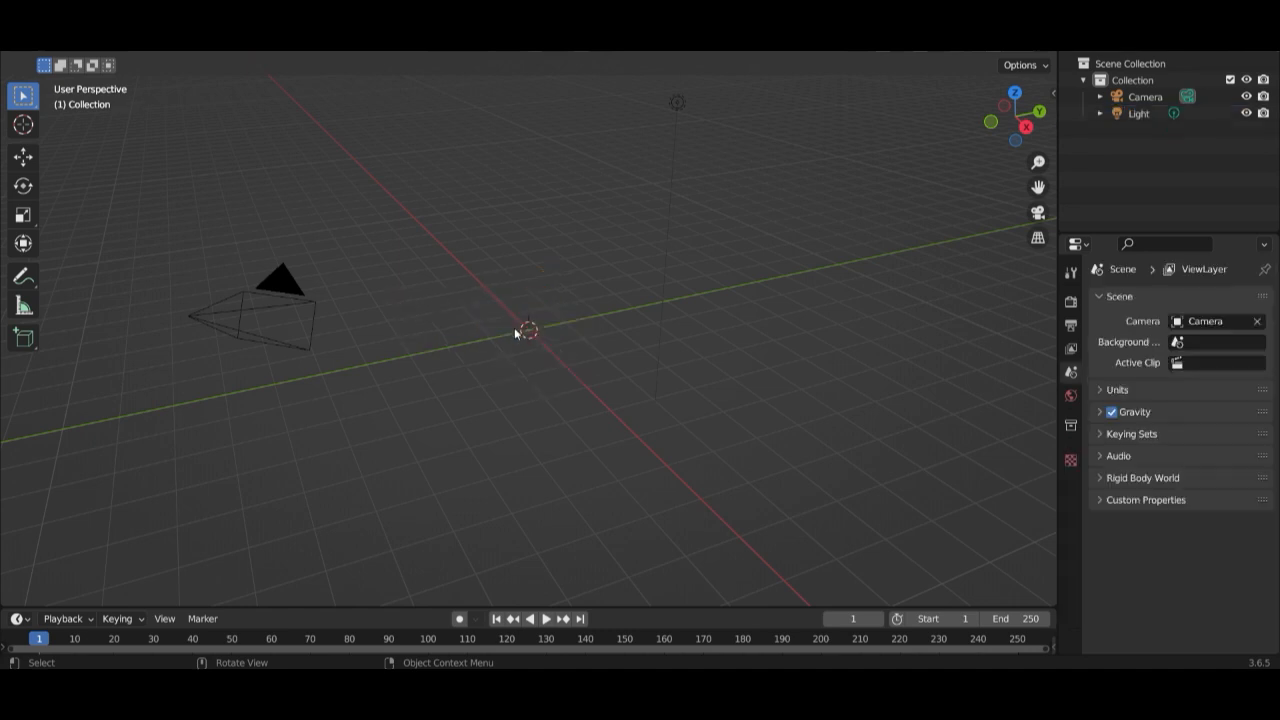
- Import fast_running_1_grovy.fbx from the Desktop folder as an FBX model
{"action": "left_click", "coordinate": [66, 52]}
{"action": "mouse_move", "coordinate": [121, 252]}
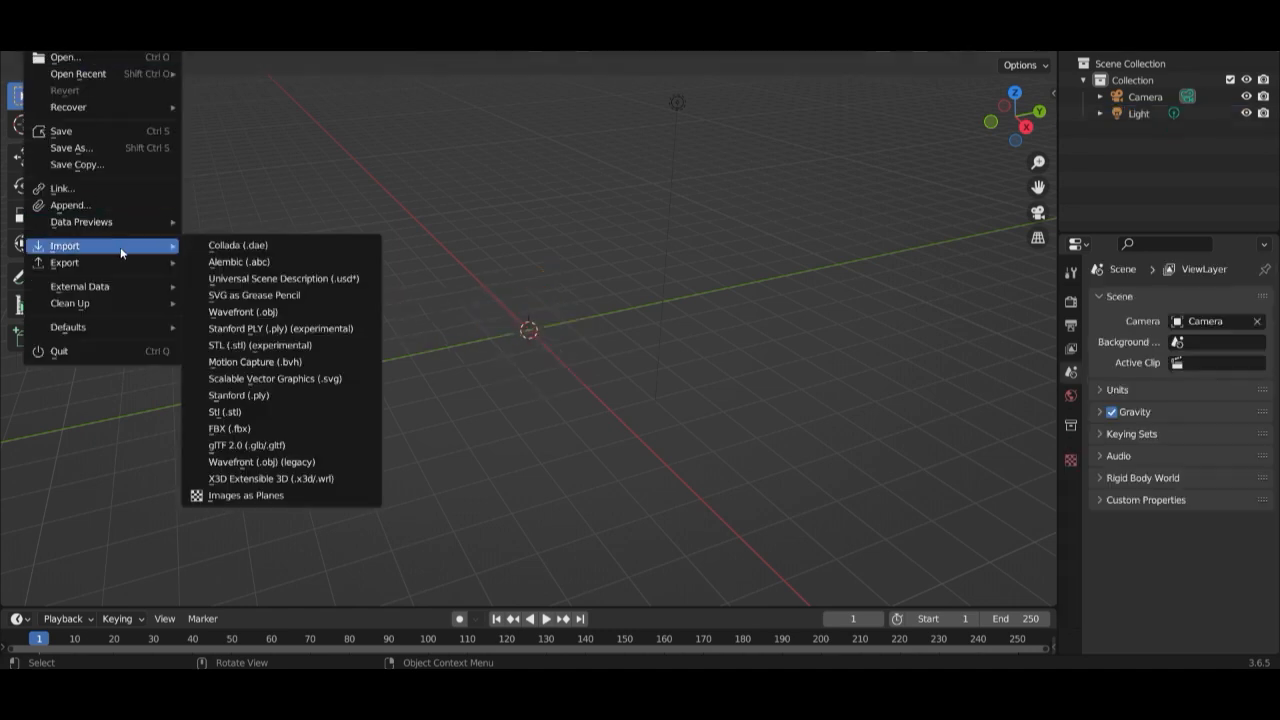
{"action": "left_click", "coordinate": [251, 423]}
{"action": "left_click", "coordinate": [243, 224]}
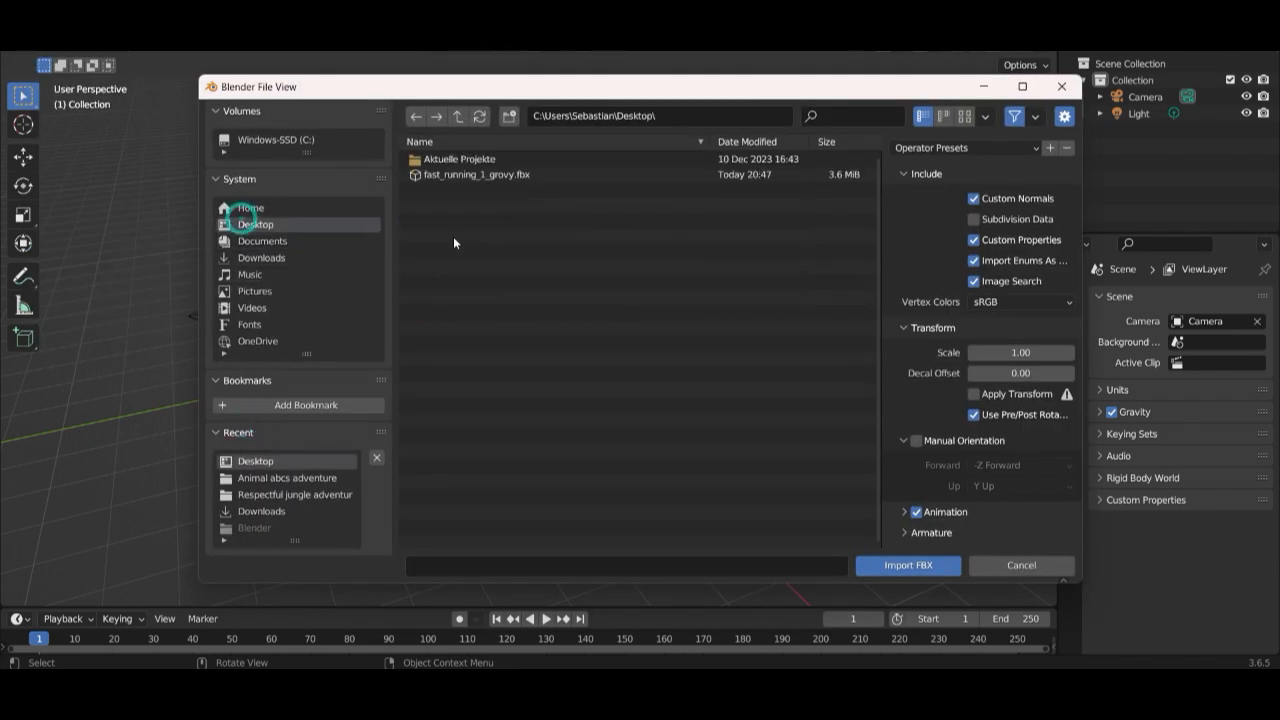
{"action": "left_click", "coordinate": [464, 176]}
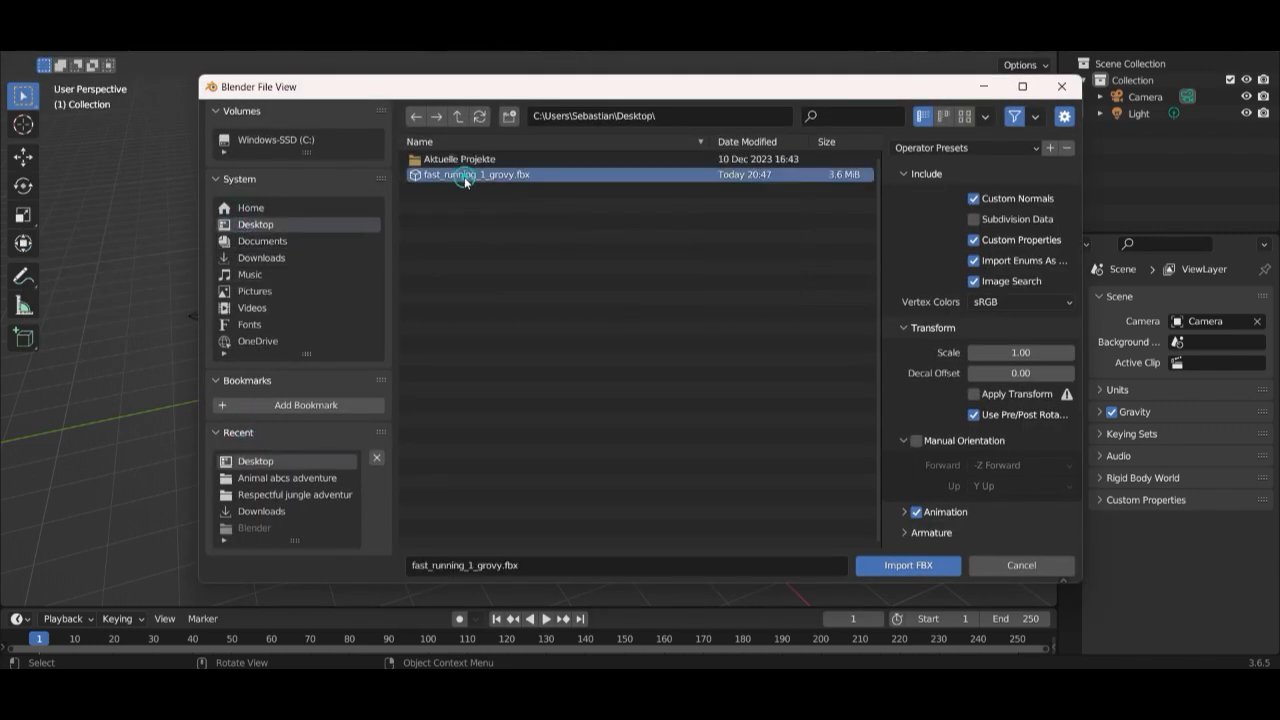
{"action": "left_click", "coordinate": [887, 565]}
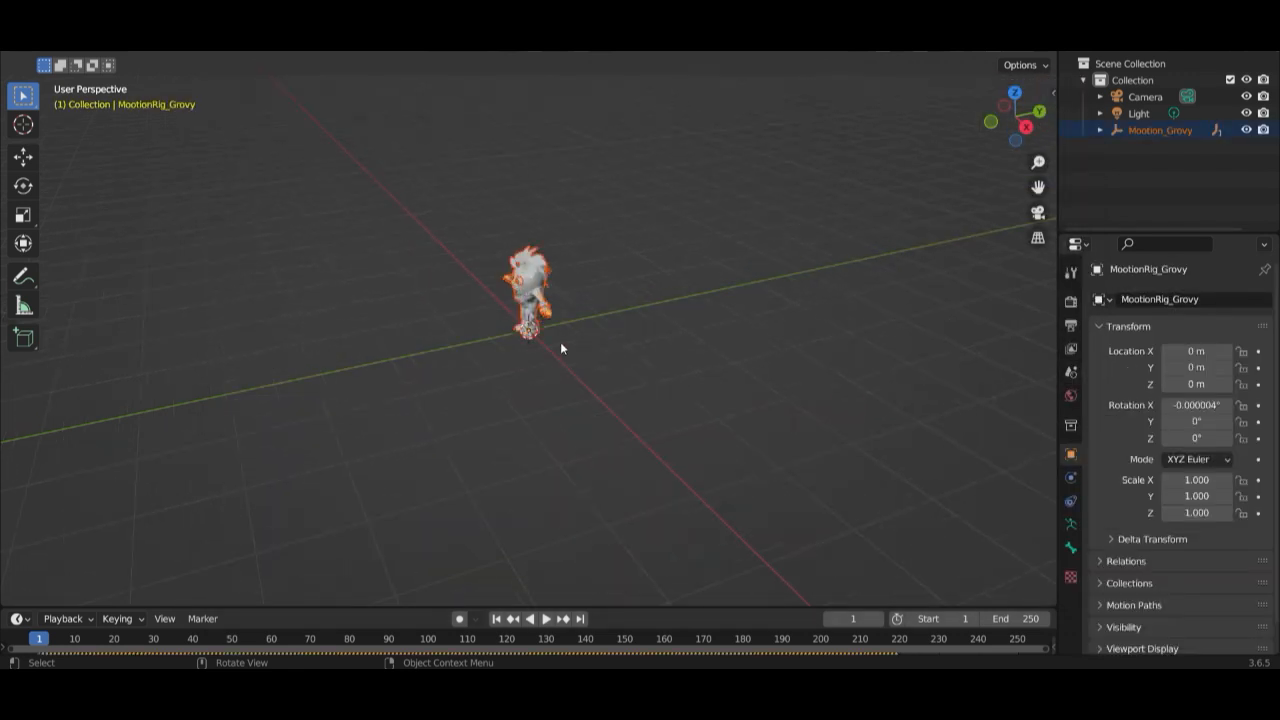
- Play the imported Grovy animation and watch it from an angled perspective, then stop playback
{"action": "key", "text": "KP_1"}
{"action": "scroll", "coordinate": [552, 315], "scroll_direction": "up", "scroll_amount": 3}
{"action": "scroll", "coordinate": [449, 521], "scroll_direction": "down", "scroll_amount": 2}
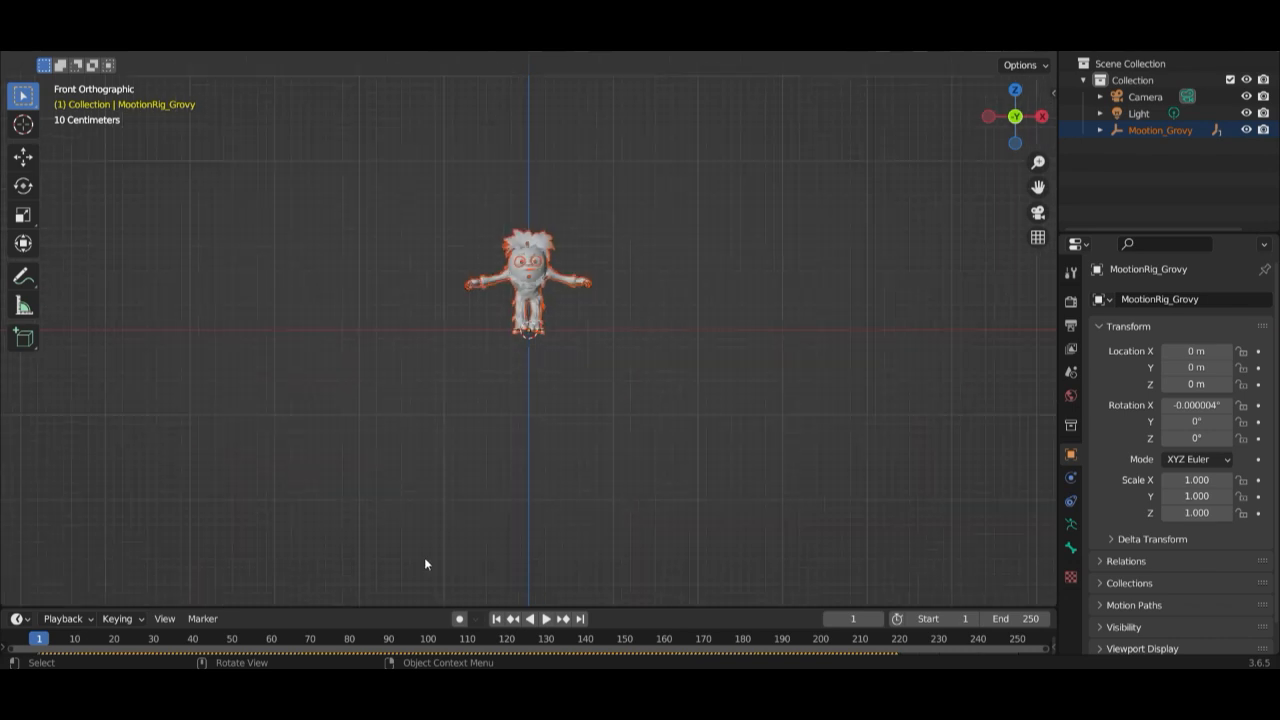
{"action": "middle_click_drag", "start_coordinate": [623, 363], "coordinate": [567, 380]}
{"action": "left_click", "coordinate": [545, 619]}
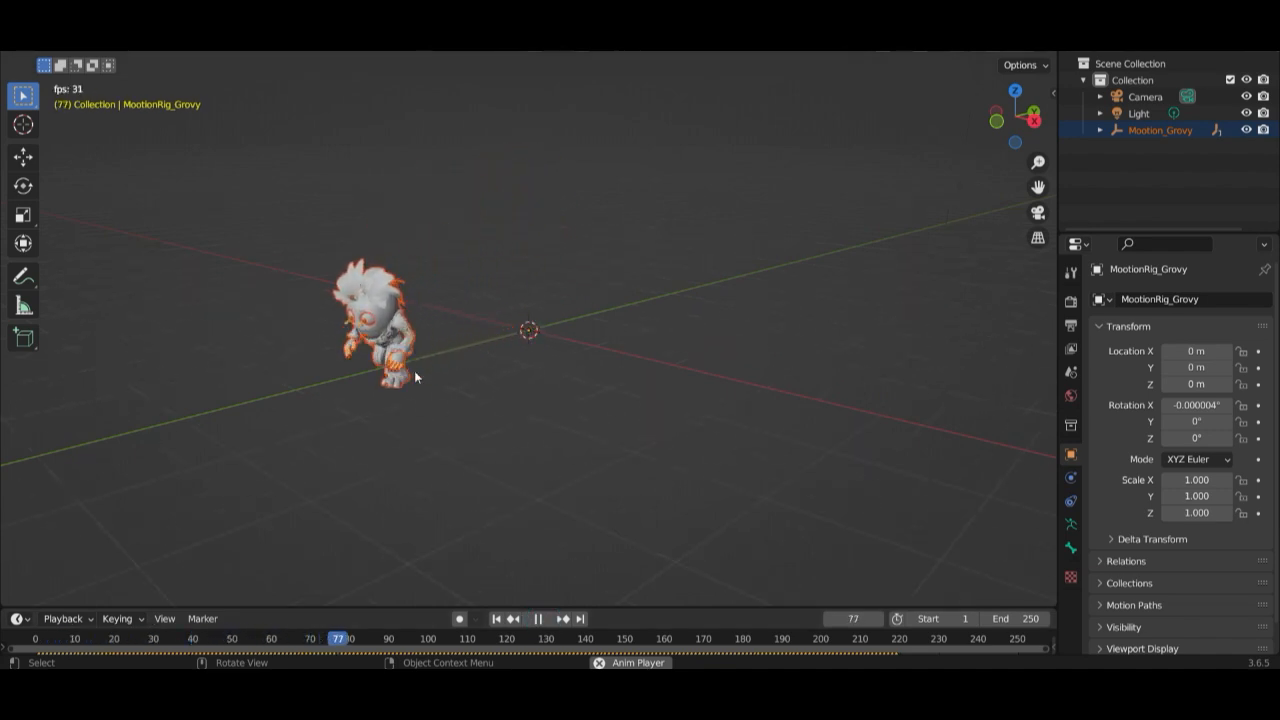
{"action": "middle_click_drag", "start_coordinate": [397, 362], "coordinate": [400, 345]}
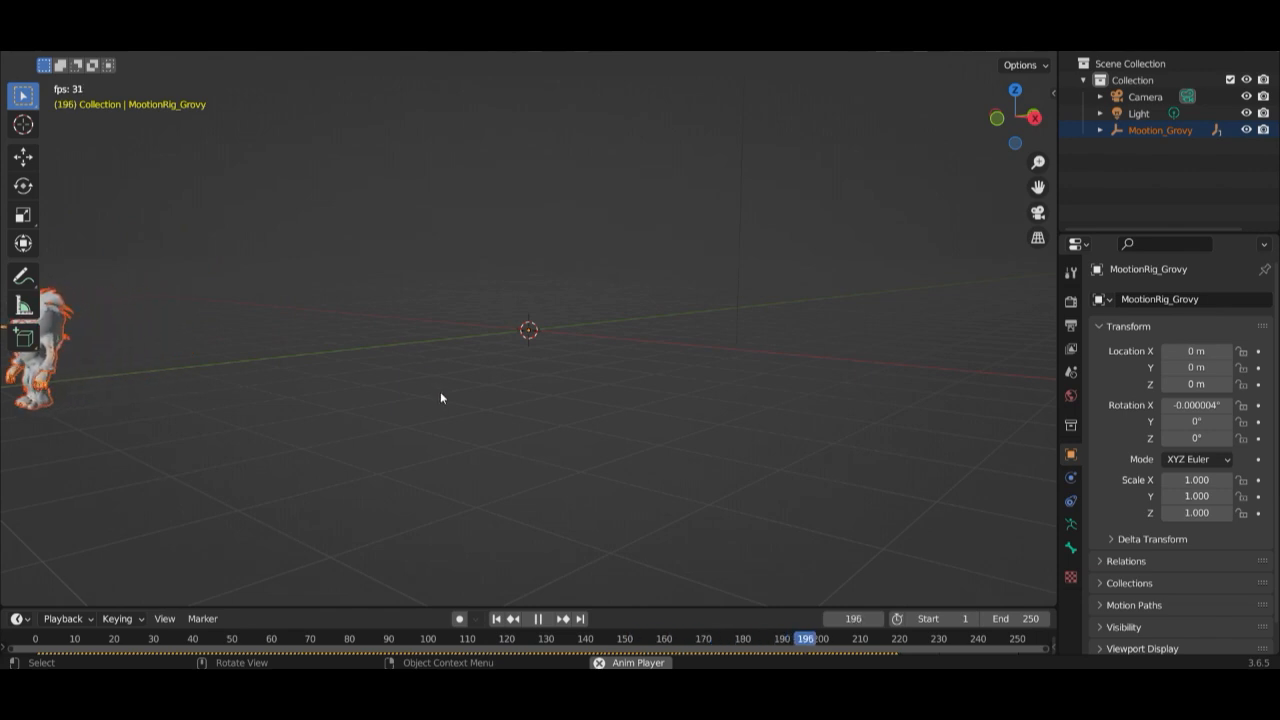
{"action": "left_click", "coordinate": [539, 619]}
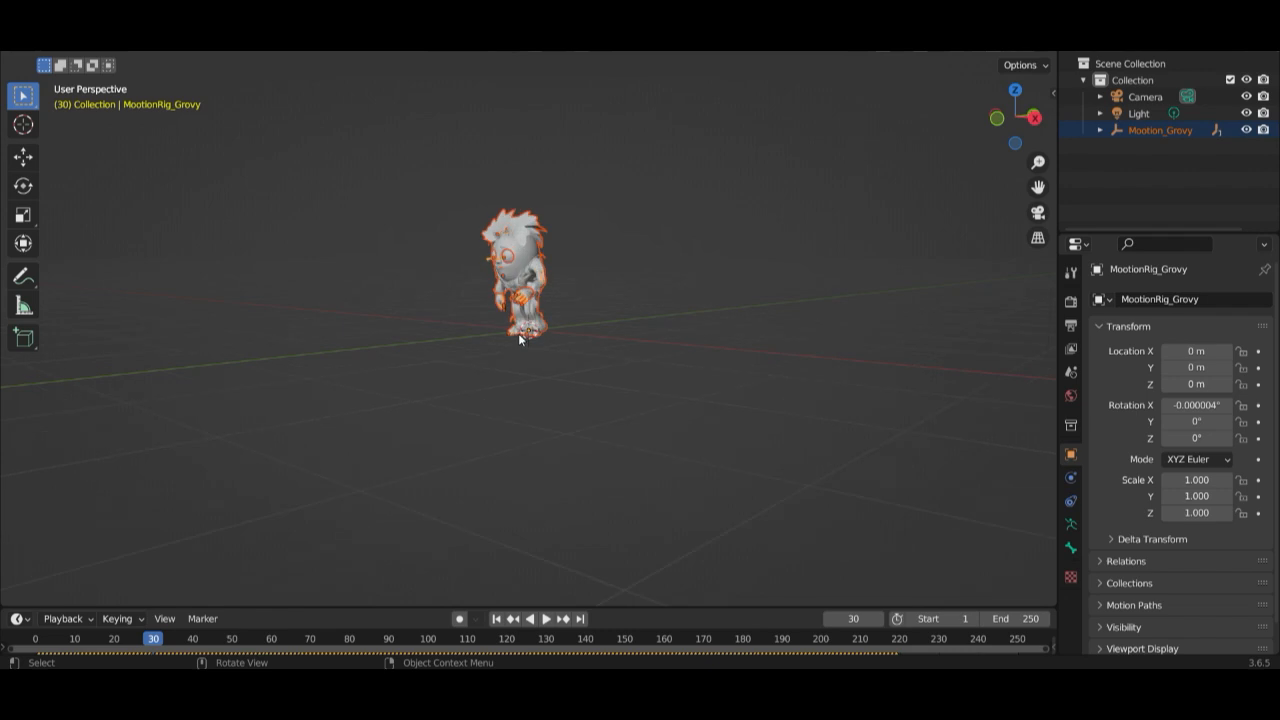
- Show the Grovy character from the front and switch the viewport shading to Material Preview
{"action": "scroll", "coordinate": [520, 283], "scroll_direction": "down", "scroll_amount": 2}
{"action": "scroll", "coordinate": [523, 281], "scroll_direction": "up", "scroll_amount": 5}
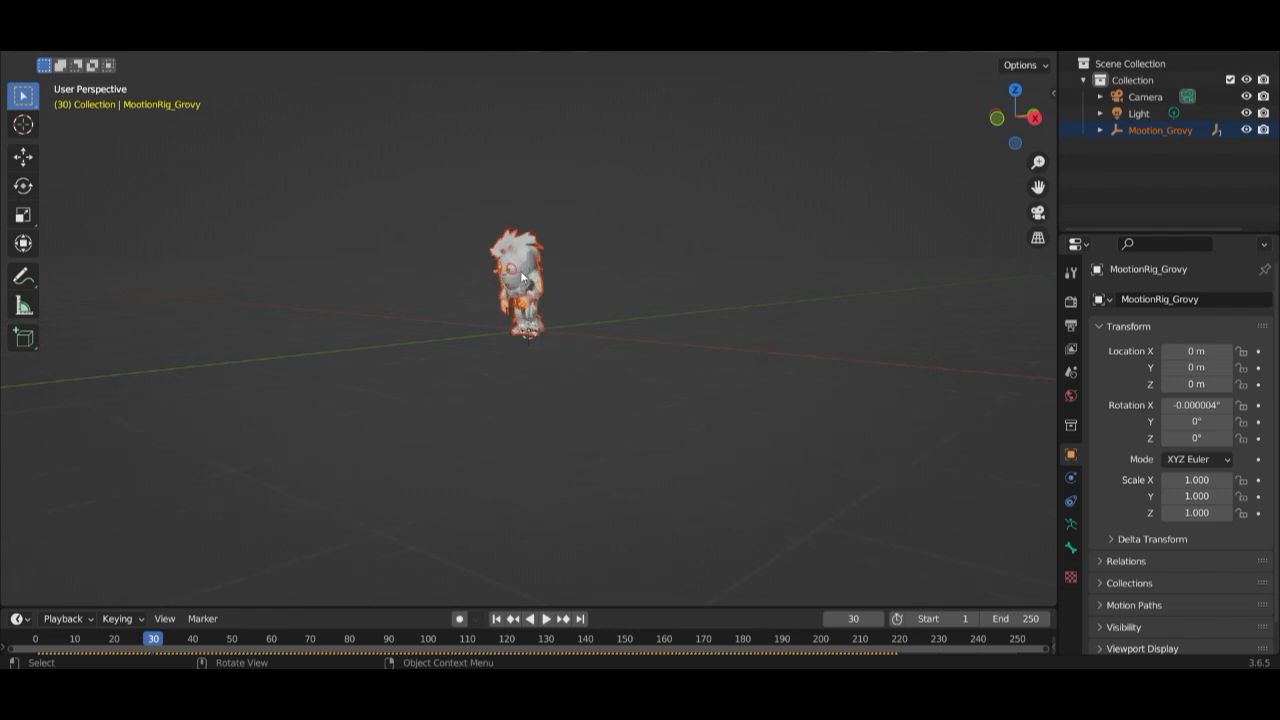
{"action": "key", "text": "KP_1"}
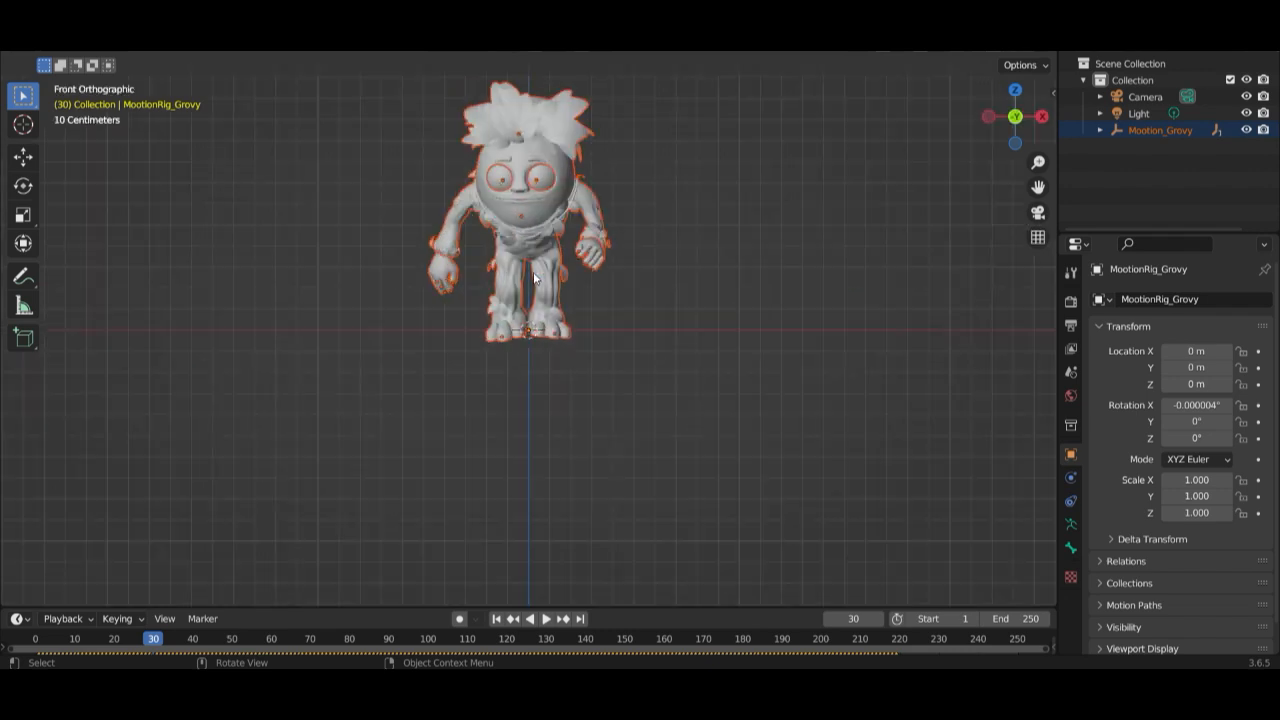
{"action": "scroll", "coordinate": [587, 172], "scroll_direction": "down", "scroll_amount": 1}
{"action": "scroll", "coordinate": [587, 172], "scroll_direction": "down", "scroll_amount": 1}
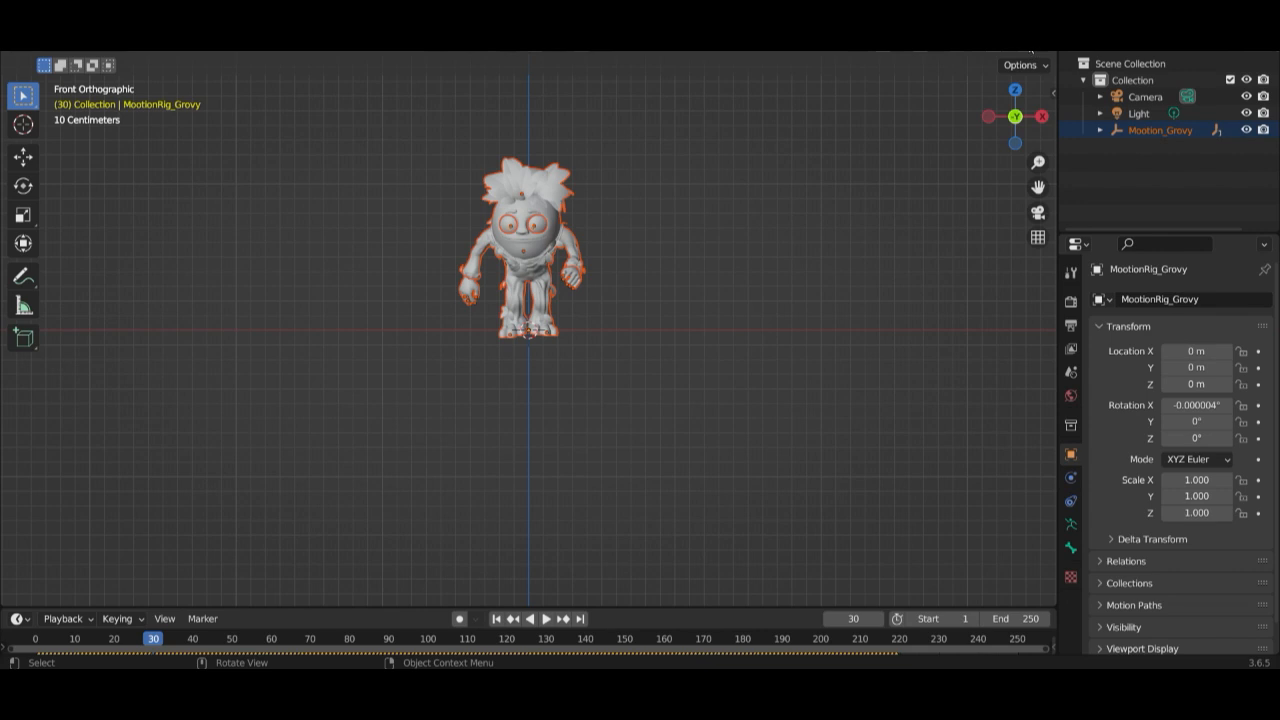
{"action": "left_click", "coordinate": [1012, 52]}
- Examine the textured Grovy character up close from the front and at a slight angle
{"action": "scroll", "coordinate": [650, 172], "scroll_direction": "up", "scroll_amount": 2}
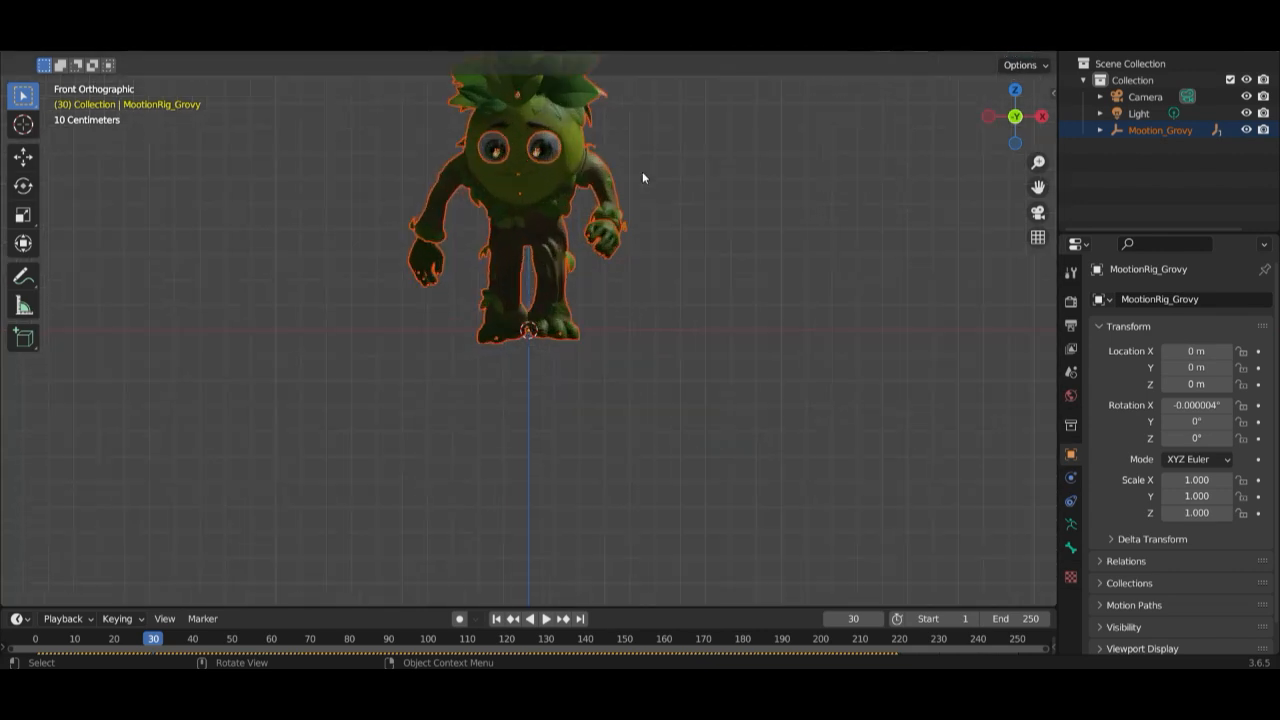
{"action": "middle_click_drag", "start_coordinate": [642, 151], "coordinate": [506, 243], "text": "shift"}
{"action": "scroll", "coordinate": [584, 246], "scroll_direction": "up", "scroll_amount": 2}
{"action": "scroll", "coordinate": [583, 248], "scroll_direction": "up", "scroll_amount": 2}
{"action": "scroll", "coordinate": [582, 241], "scroll_direction": "down", "scroll_amount": 2}
{"action": "key", "text": "KP_1"}
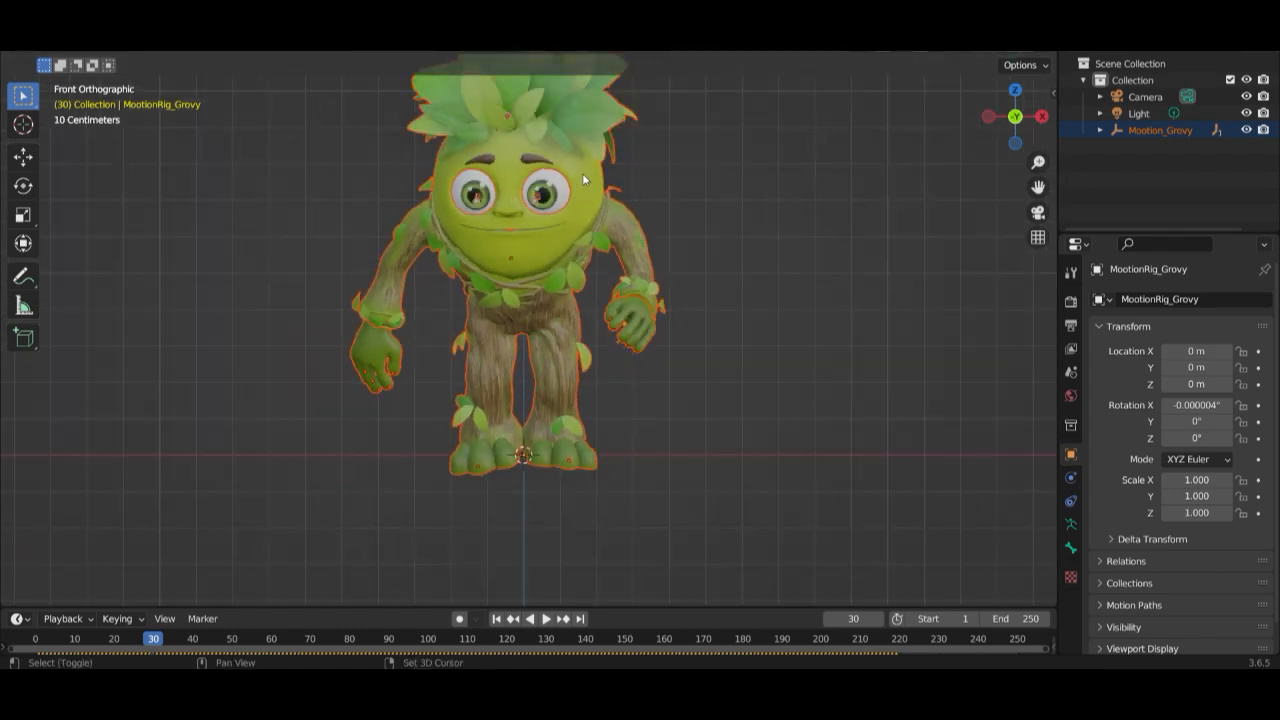
{"action": "middle_click_drag", "start_coordinate": [583, 175], "coordinate": [573, 227], "text": "shift"}
{"action": "scroll", "coordinate": [573, 227], "scroll_direction": "down", "scroll_amount": 3}
{"action": "scroll", "coordinate": [573, 227], "scroll_direction": "up", "scroll_amount": 5}
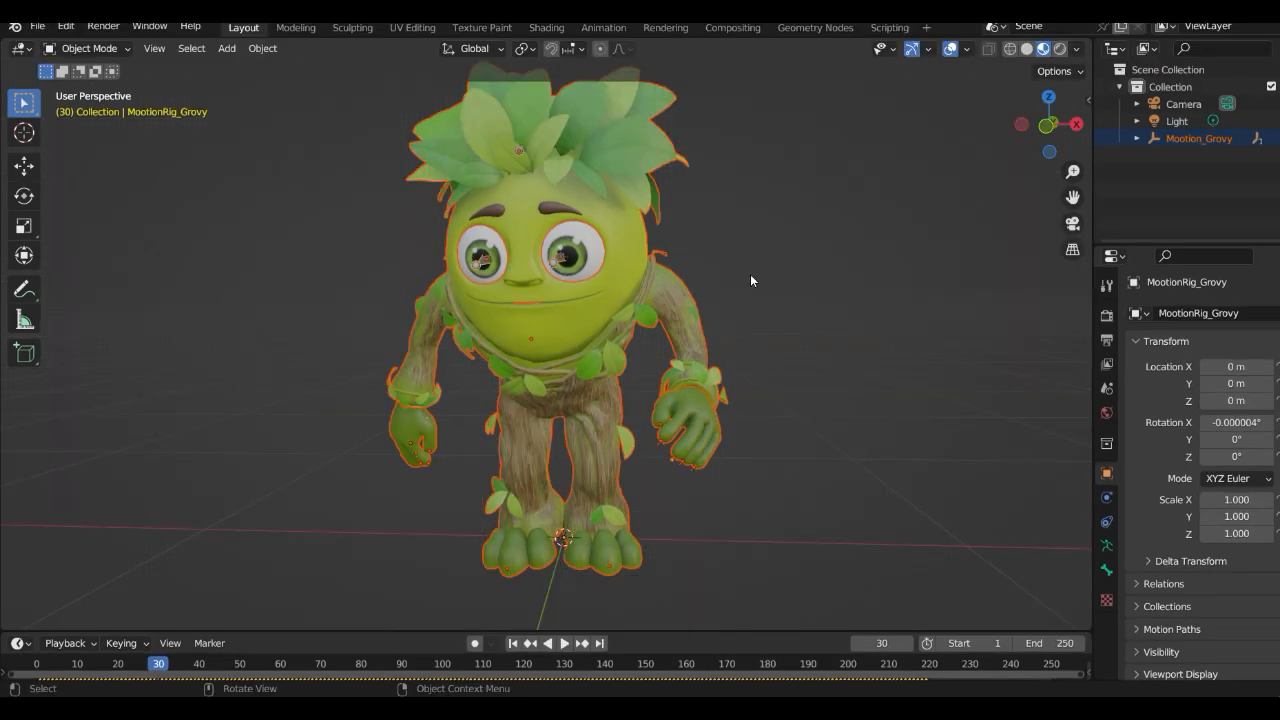
- Switch the viewport shading to Rendered and deselect the Grovy character
{"action": "left_click", "coordinate": [1060, 48]}
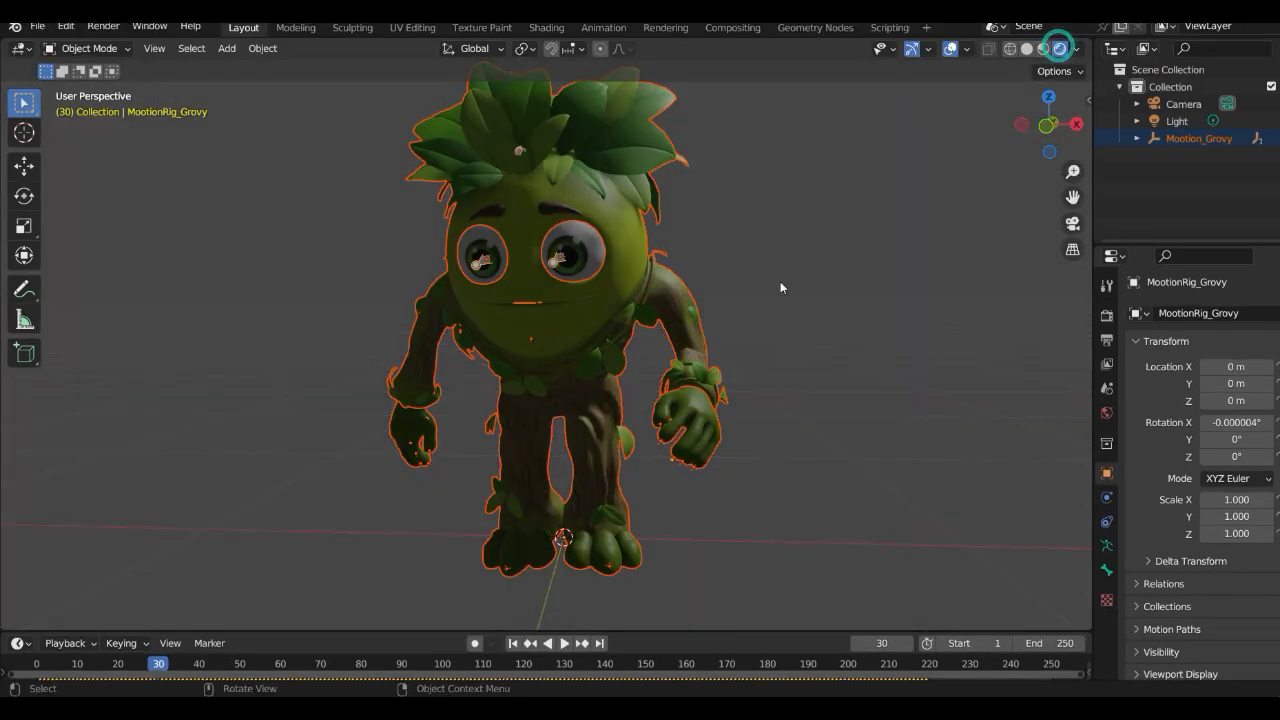
{"action": "scroll", "coordinate": [683, 298], "scroll_direction": "down", "scroll_amount": 4}
{"action": "middle_click_drag", "start_coordinate": [581, 313], "coordinate": [738, 281]}
{"action": "left_click", "coordinate": [738, 281]}
- Play the running animation in Rendered shading and view it from different angles
{"action": "left_click", "coordinate": [564, 643]}
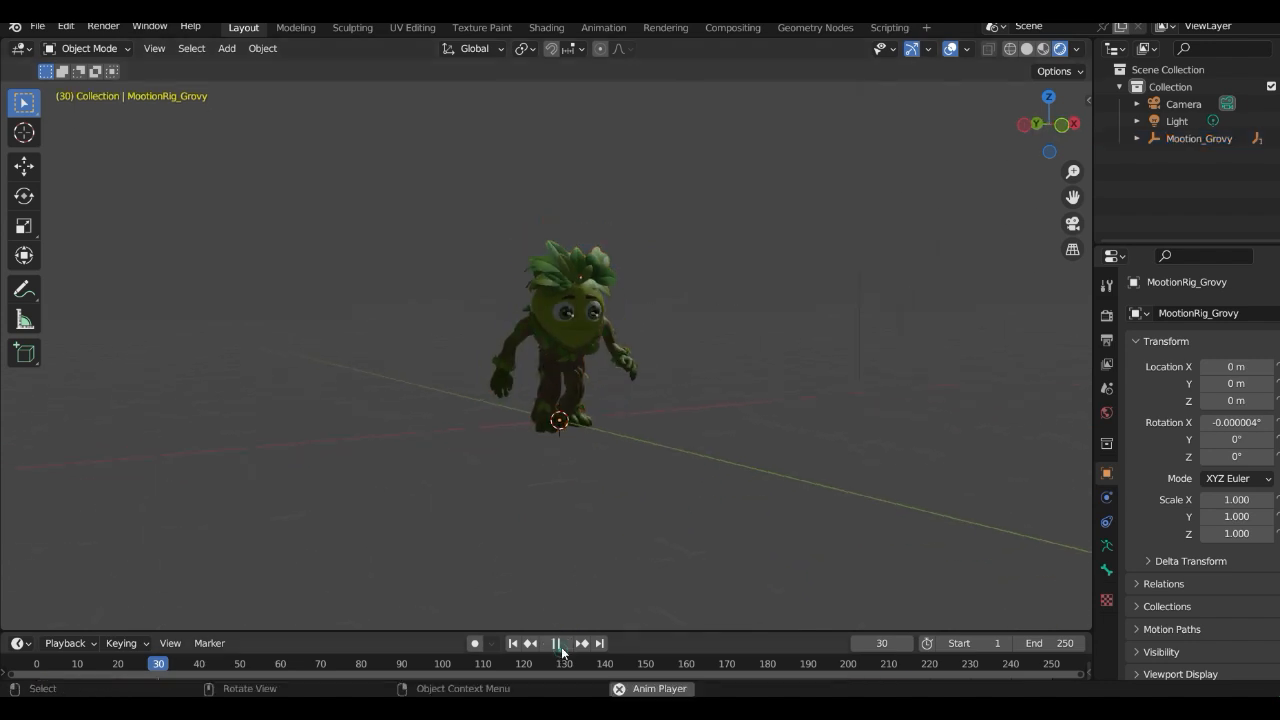
{"action": "middle_click_drag", "start_coordinate": [650, 445], "coordinate": [651, 451]}
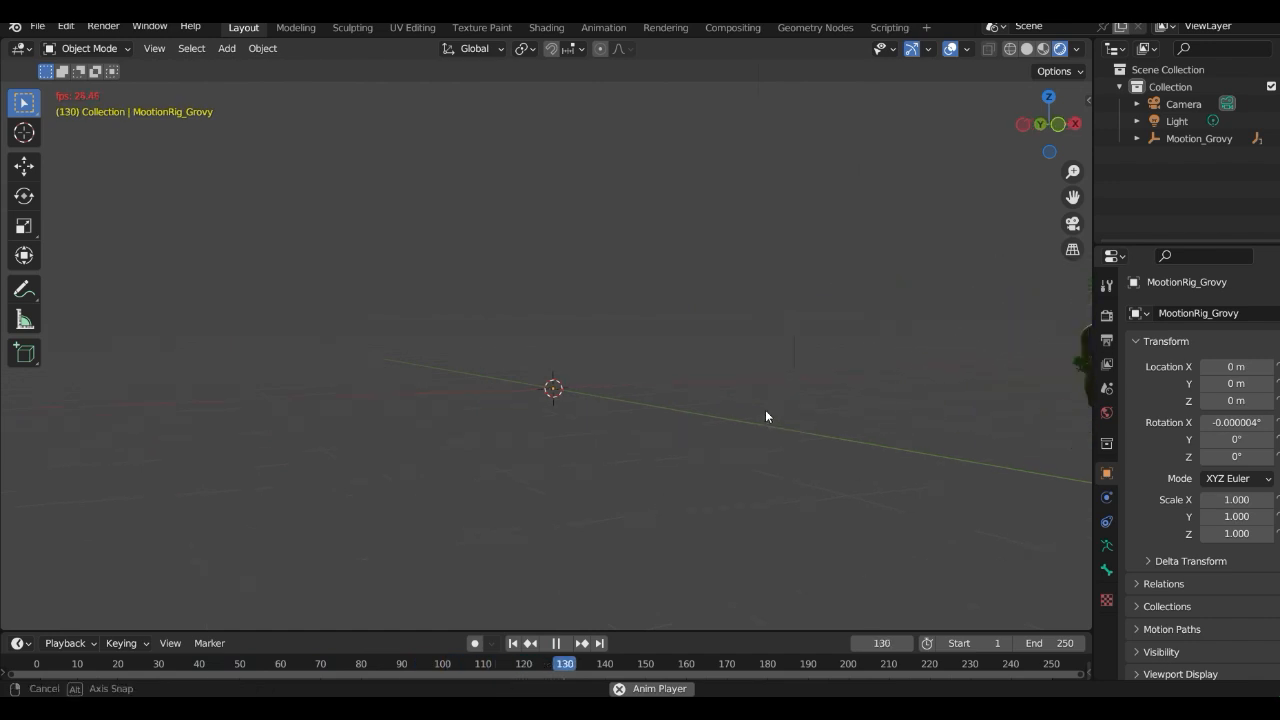
{"action": "middle_click_drag", "start_coordinate": [764, 410], "coordinate": [689, 463]}
- Look through the scene camera, stop the playback and return the timeline to frame 1
{"action": "key", "text": "KP_0"}
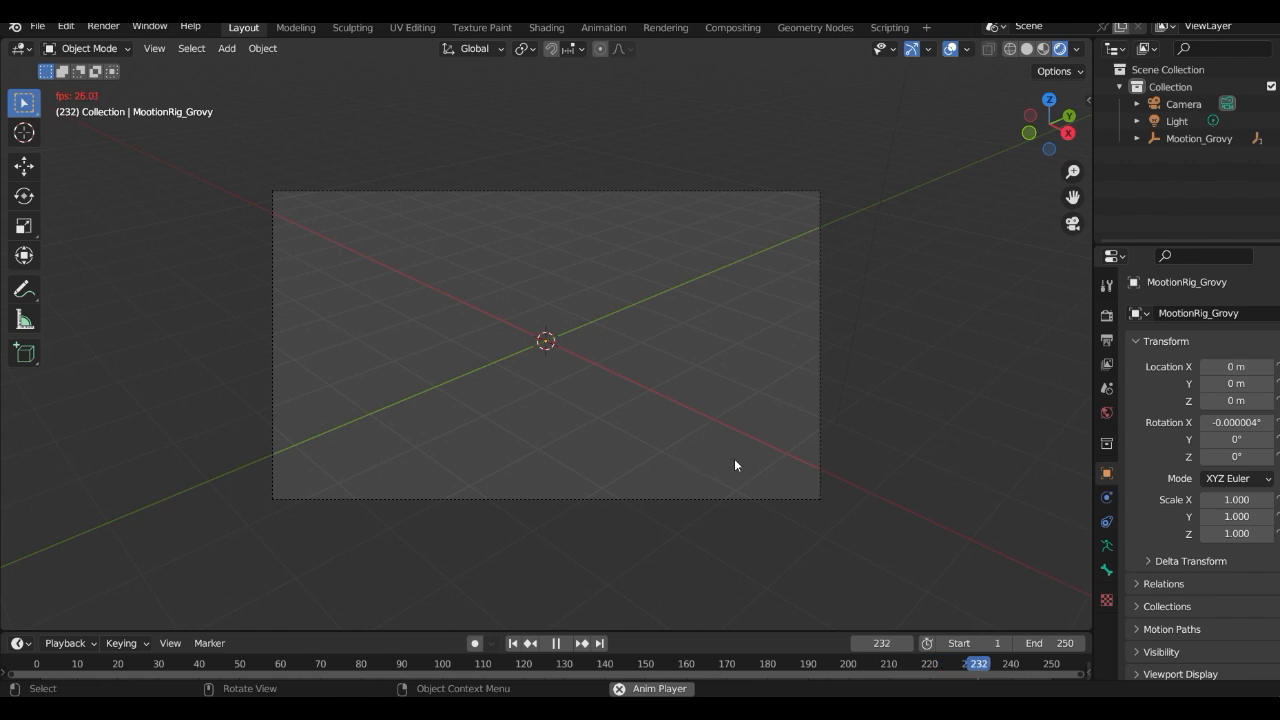
{"action": "left_click", "coordinate": [554, 642]}
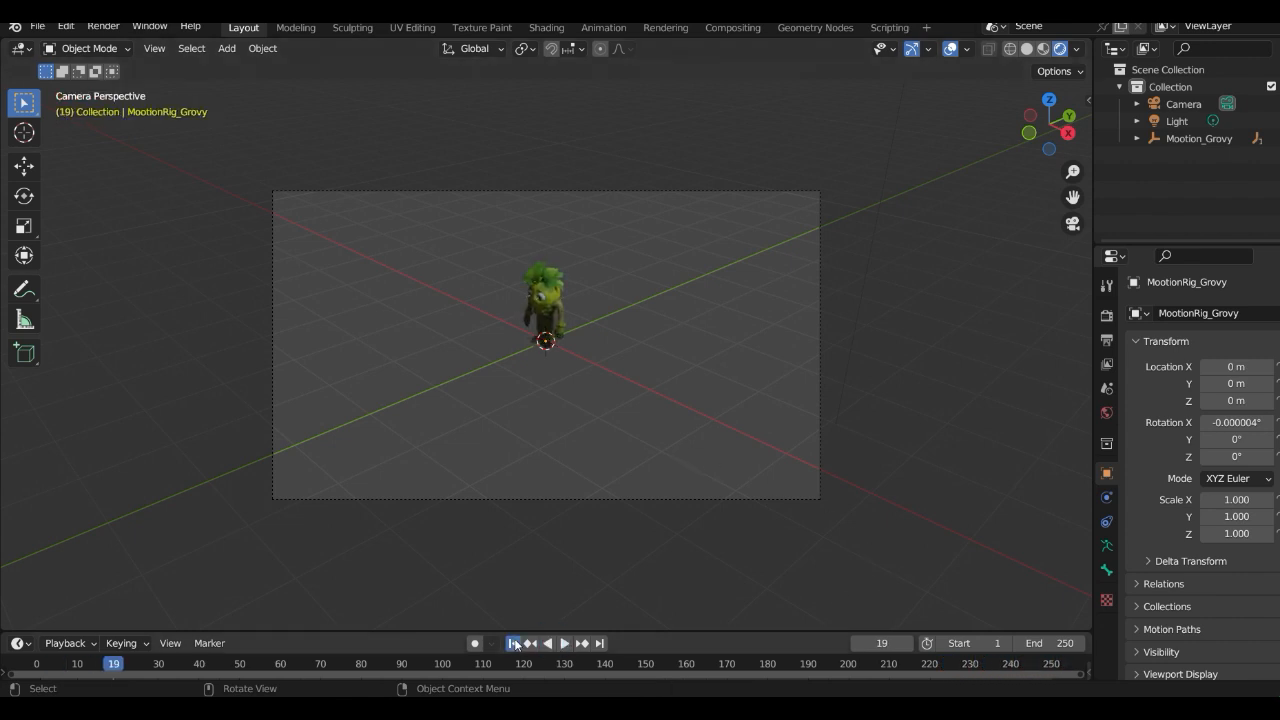
{"action": "left_click", "coordinate": [515, 644]}
{"action": "scroll", "coordinate": [559, 304], "scroll_direction": "up", "scroll_amount": 4}
{"action": "scroll", "coordinate": [559, 304], "scroll_direction": "down", "scroll_amount": 4}
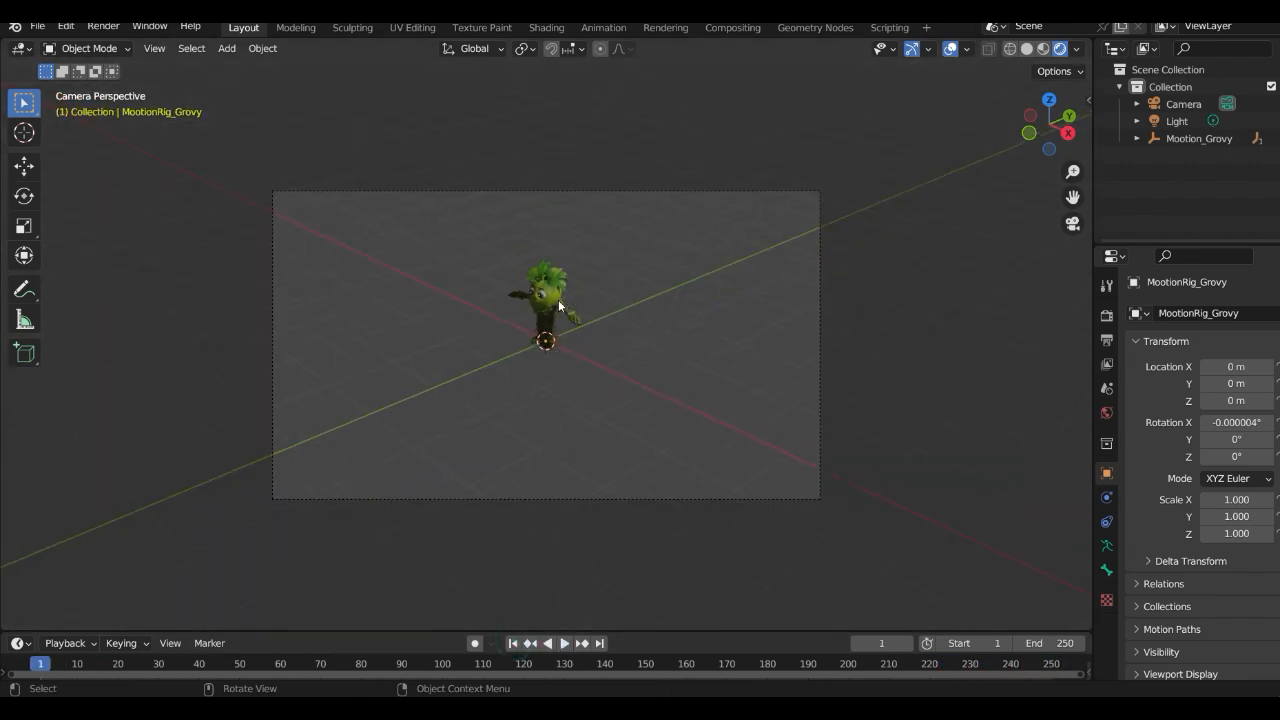
- Leave the camera view, select the scene's point light and change its type to Area
{"action": "key", "text": "KP_0"}
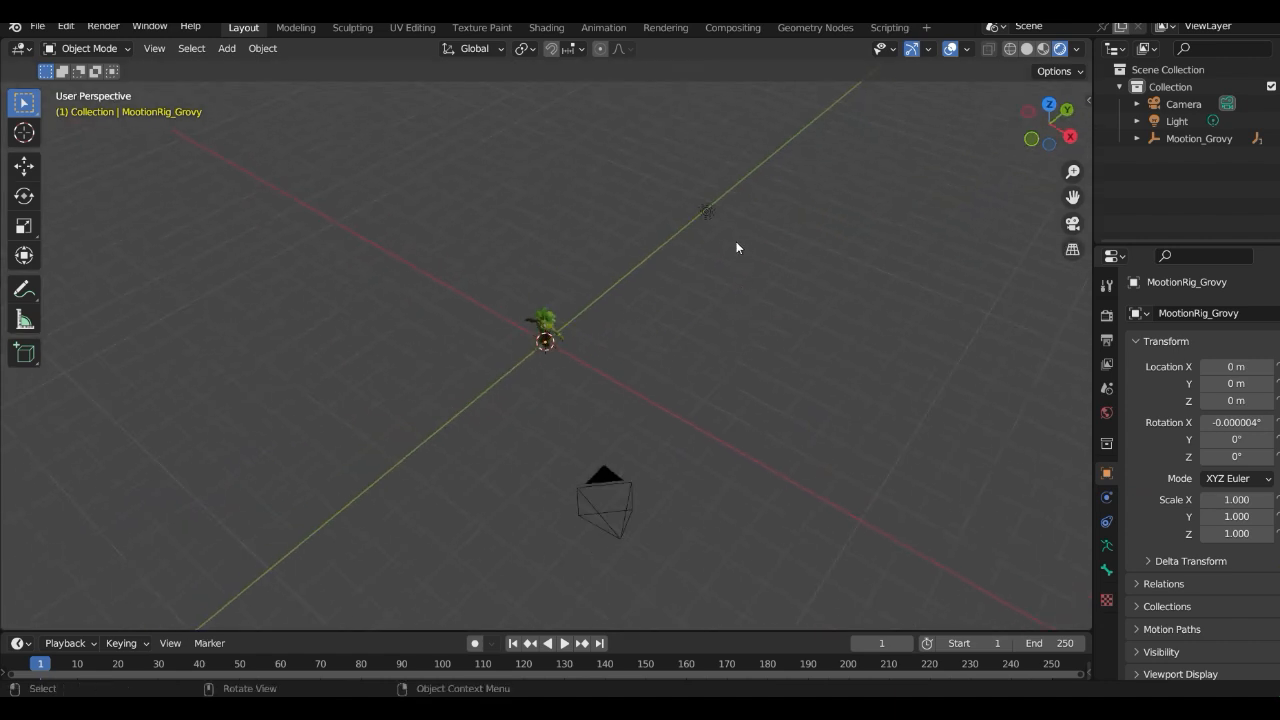
{"action": "left_click", "coordinate": [708, 213]}
{"action": "key", "text": "KP_3"}
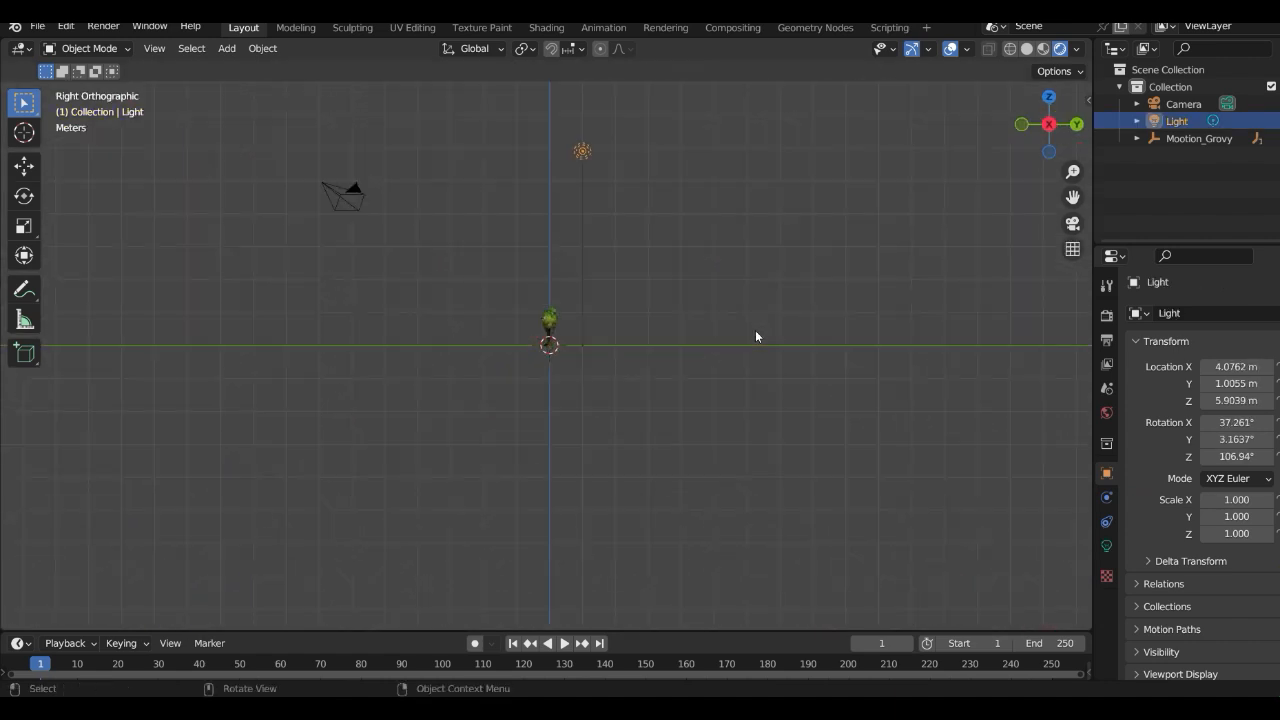
{"action": "left_click", "coordinate": [1106, 547]}
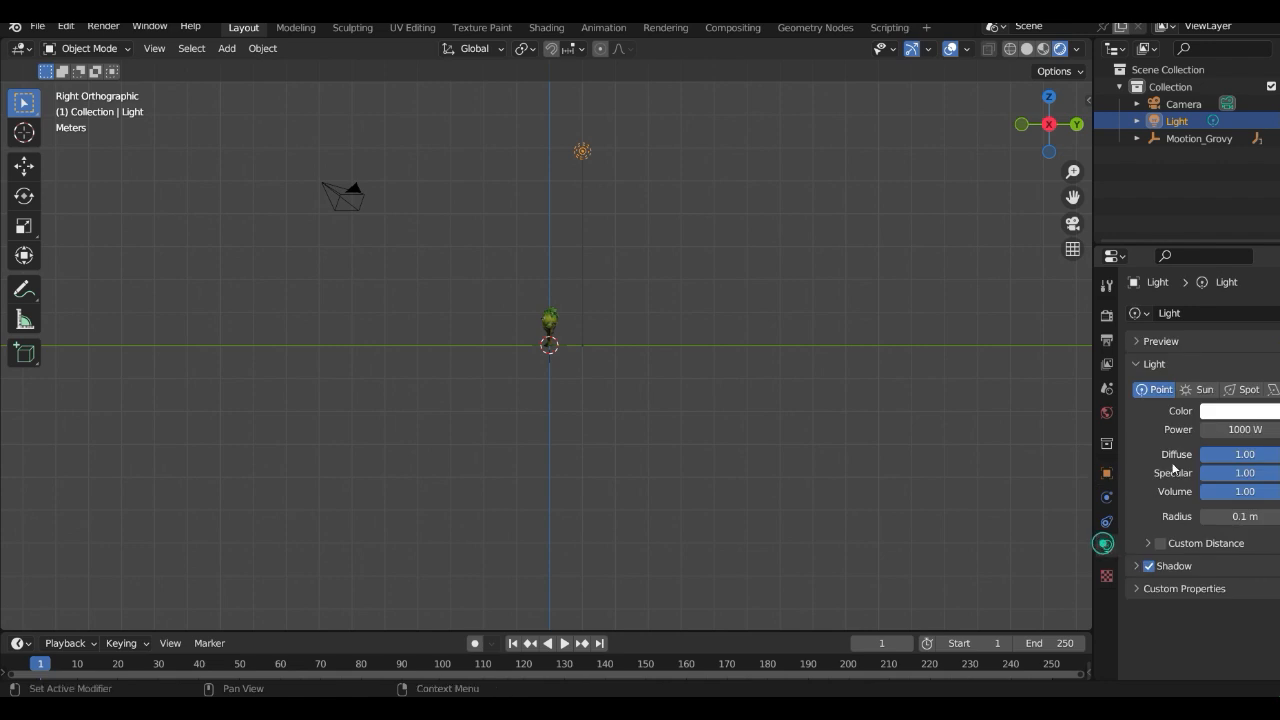
{"action": "left_click", "coordinate": [1245, 390]}
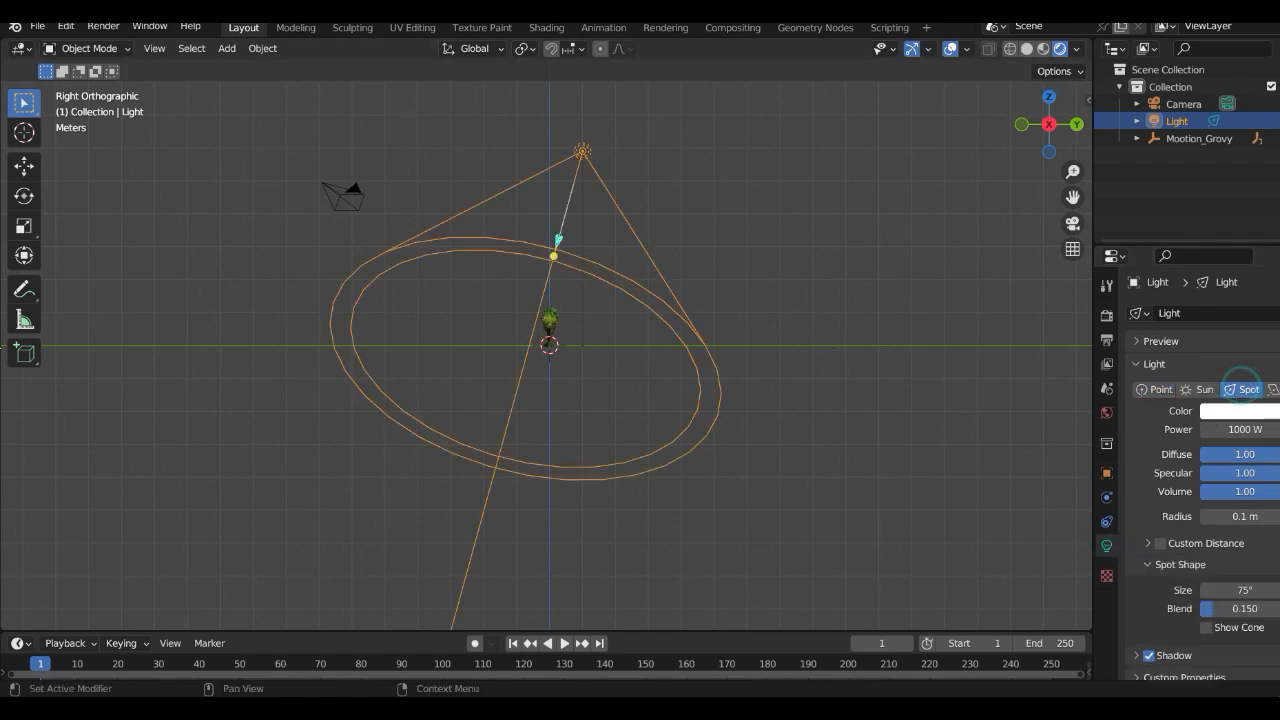
{"action": "left_click", "coordinate": [1274, 389]}
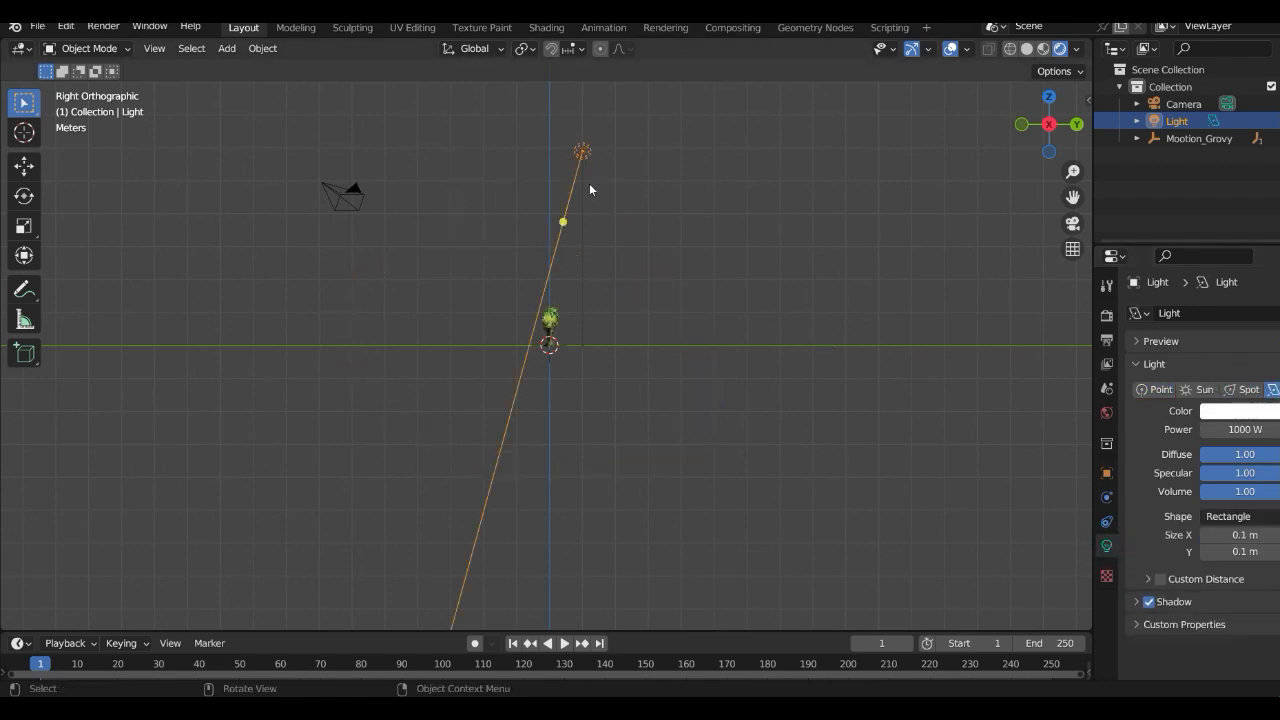
- From the right view, move the area light above the camera and tilt it down toward the Grovy character
{"action": "key", "text": "g"}
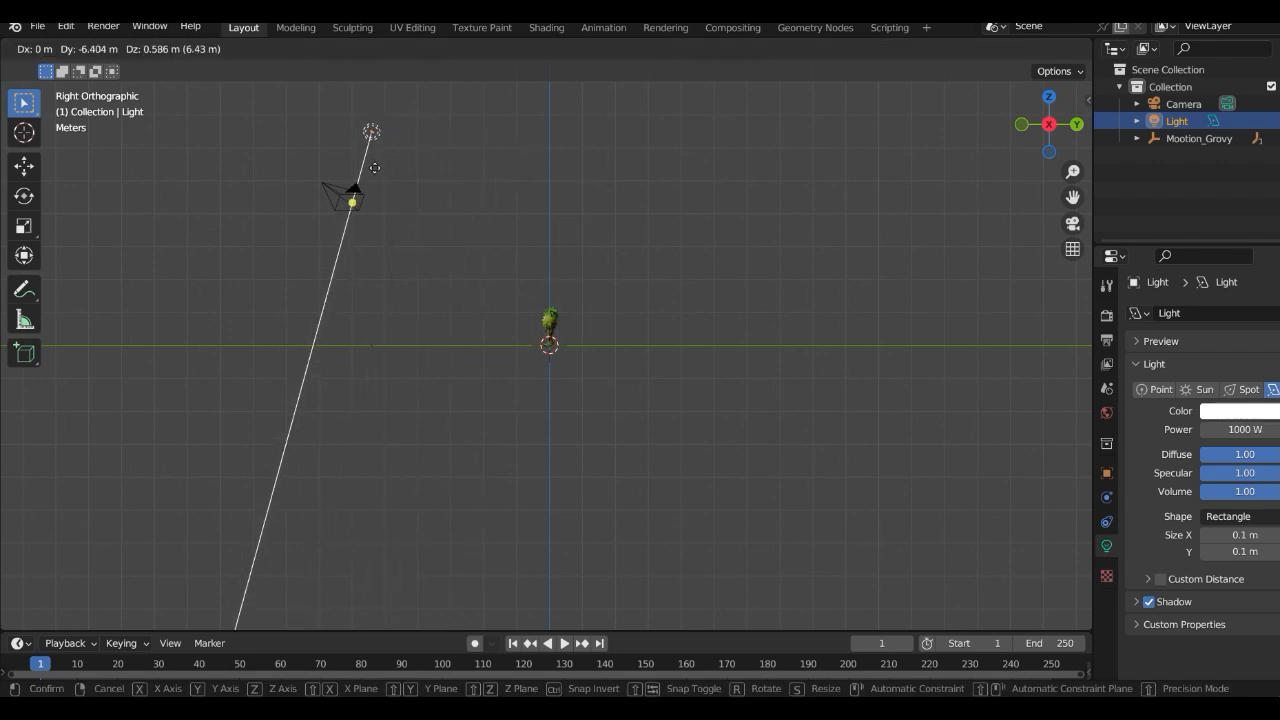
{"action": "left_click", "coordinate": [372, 173]}
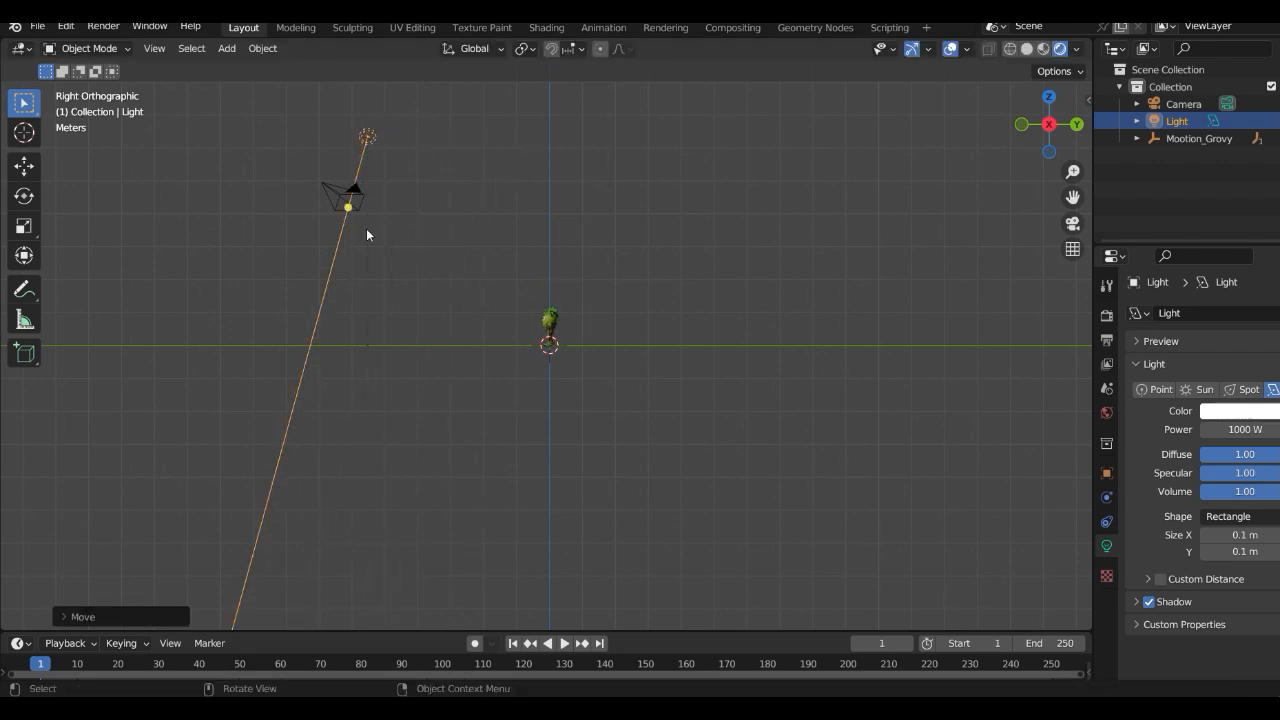
{"action": "key", "text": "r"}
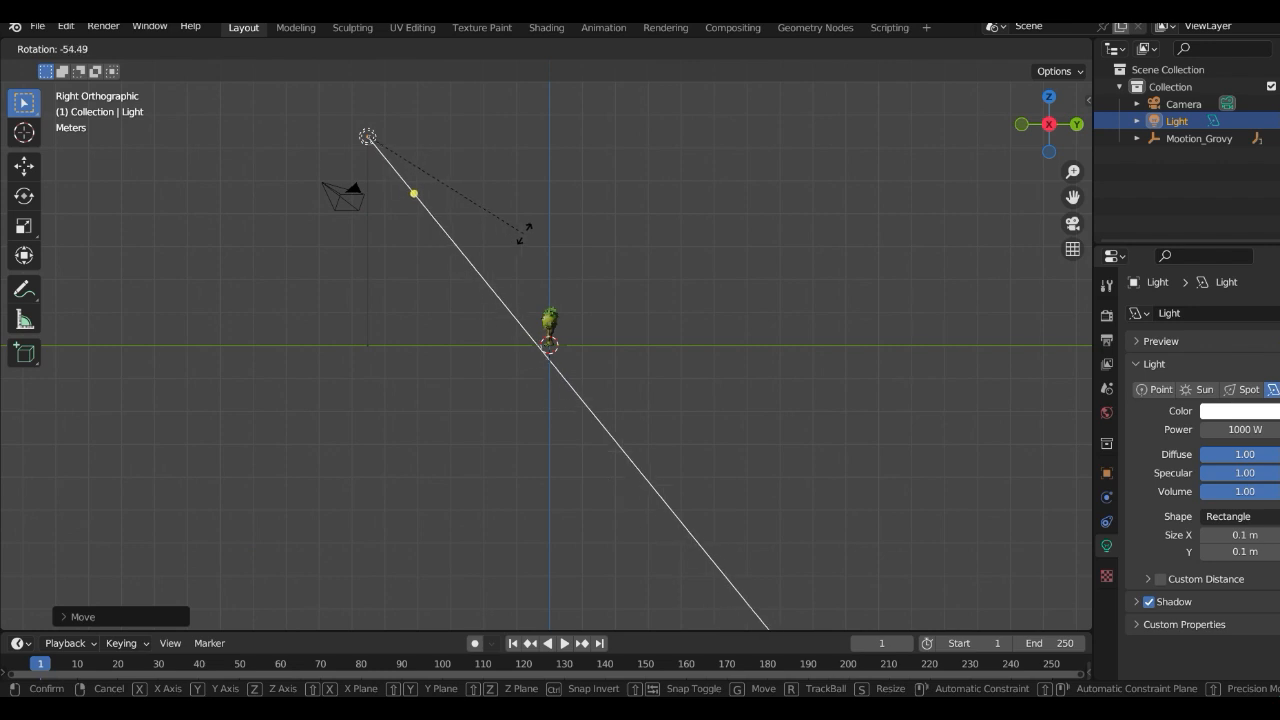
{"action": "left_click", "coordinate": [539, 222]}
{"action": "middle_click_drag", "start_coordinate": [539, 222], "coordinate": [540, 229]}
- From the top view, rotate the area light so its beam line passes through the Grovy character
{"action": "key", "text": "KP_7"}
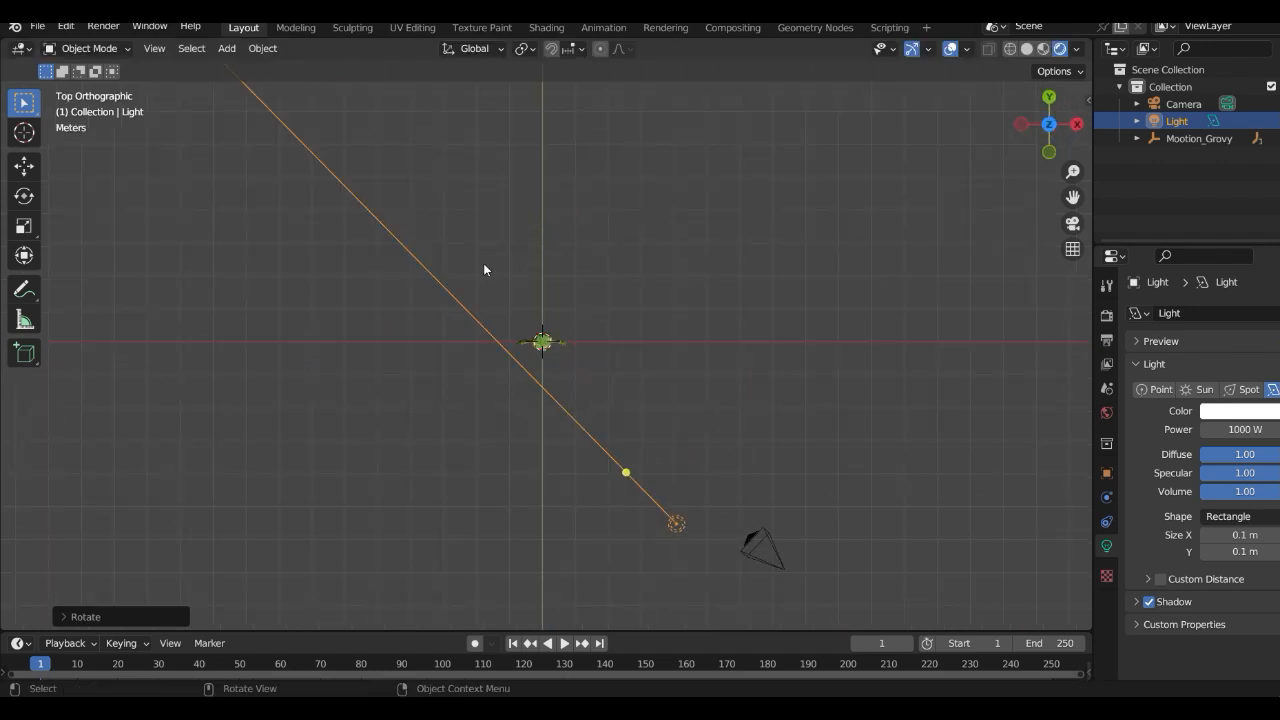
{"action": "key", "text": "r"}
{"action": "left_click", "coordinate": [527, 250]}
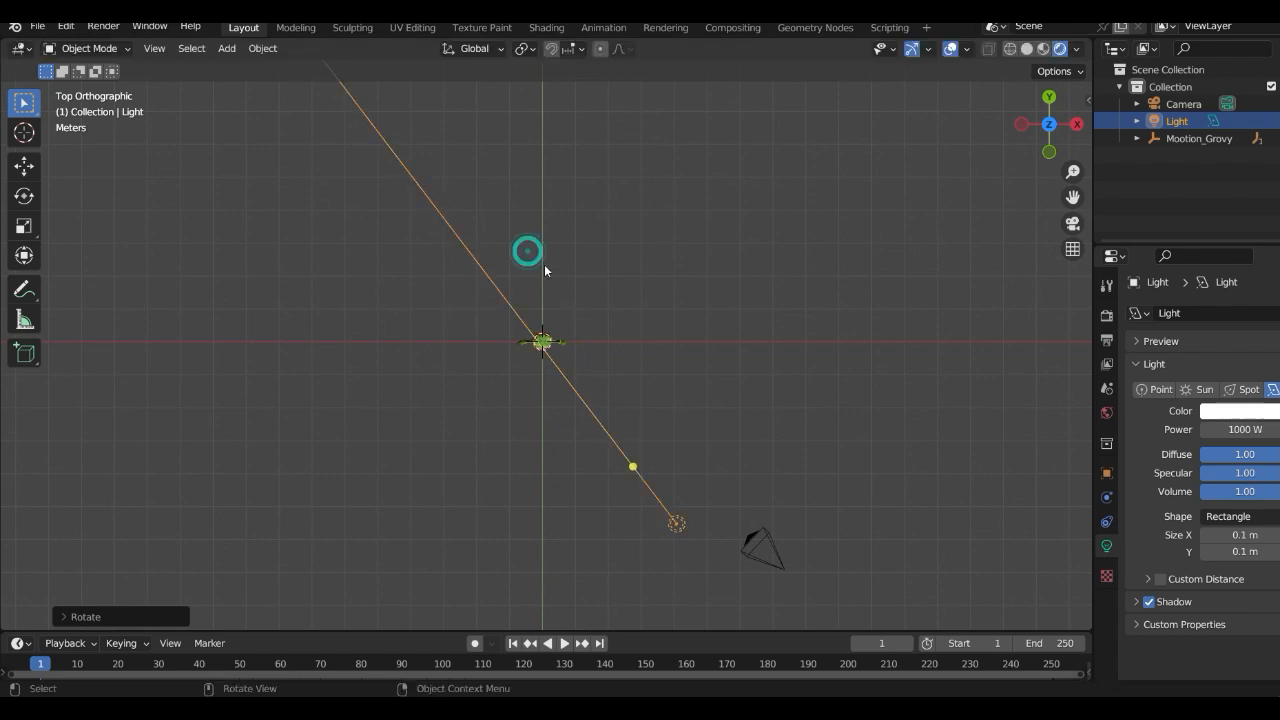
- Look through the scene camera and examine the area light's effect on the Grovy character up close and from afar
{"action": "key", "text": "KP_0"}
{"action": "scroll", "coordinate": [544, 264], "scroll_direction": "up", "scroll_amount": 5}
{"action": "scroll", "coordinate": [544, 264], "scroll_direction": "up", "scroll_amount": 4}
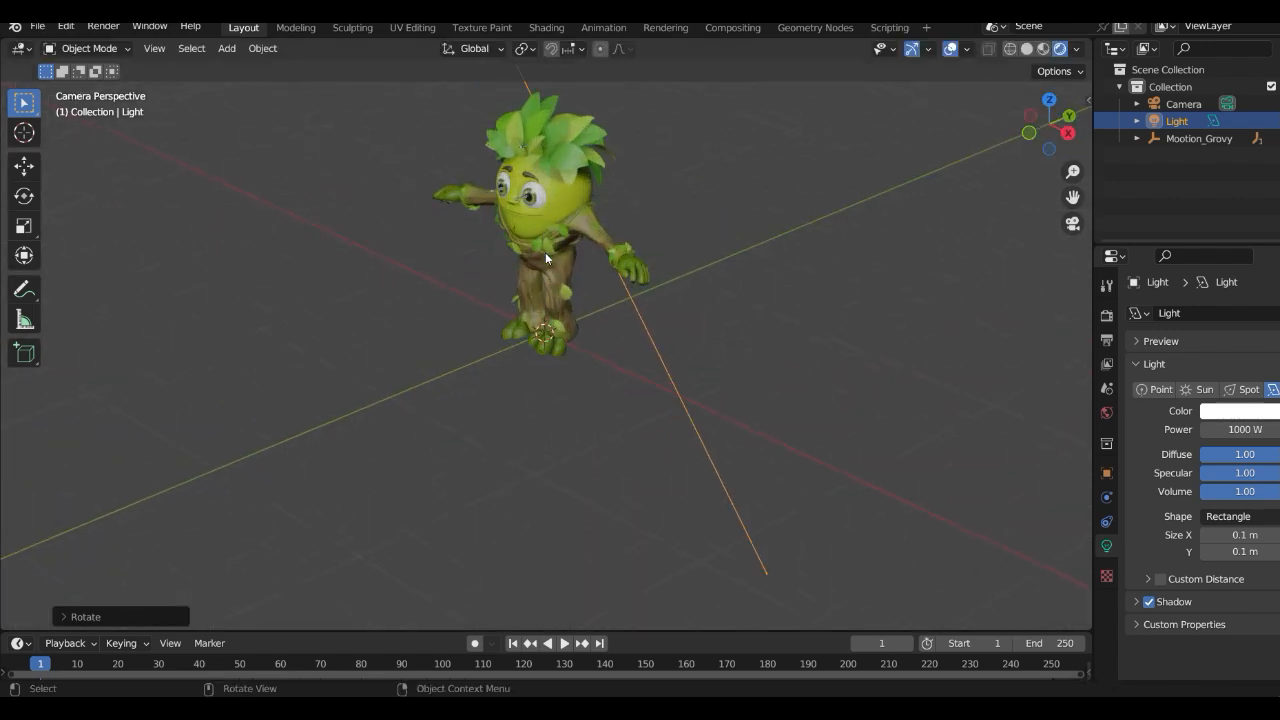
{"action": "scroll", "coordinate": [545, 252], "scroll_direction": "down", "scroll_amount": 8}
{"action": "scroll", "coordinate": [543, 255], "scroll_direction": "up", "scroll_amount": 4}
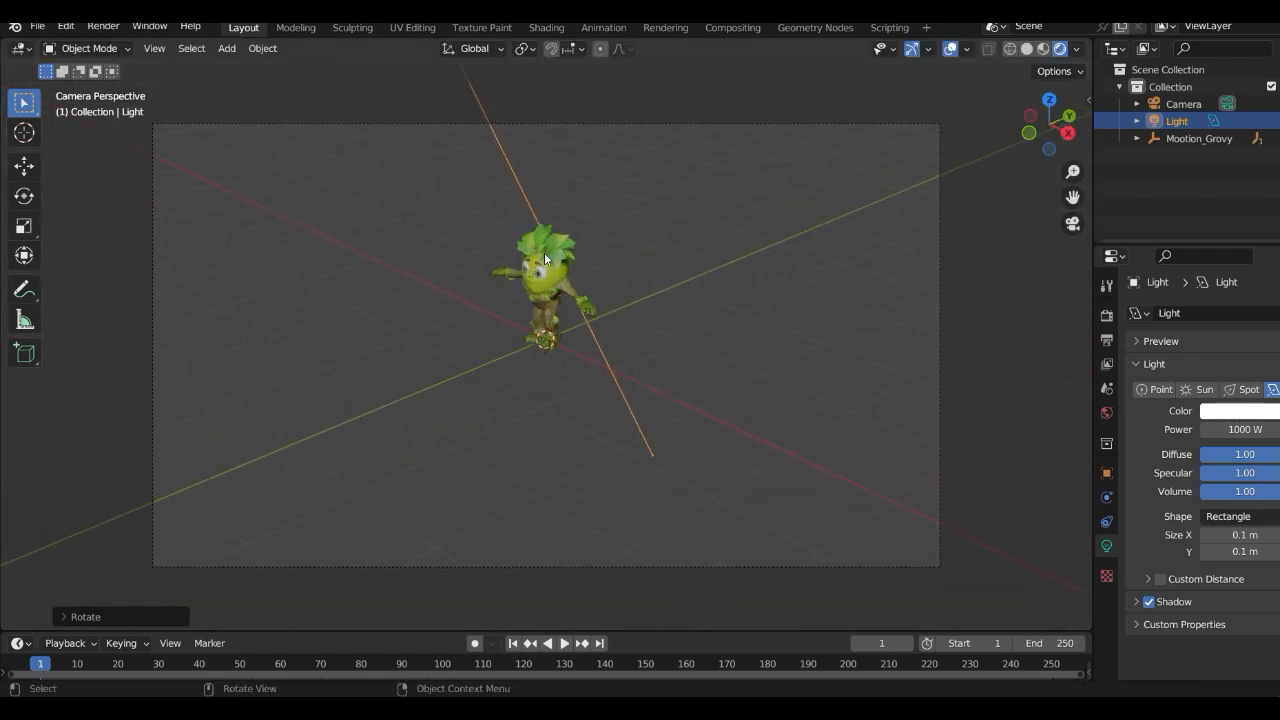
{"action": "scroll", "coordinate": [544, 252], "scroll_direction": "up", "scroll_amount": 2}
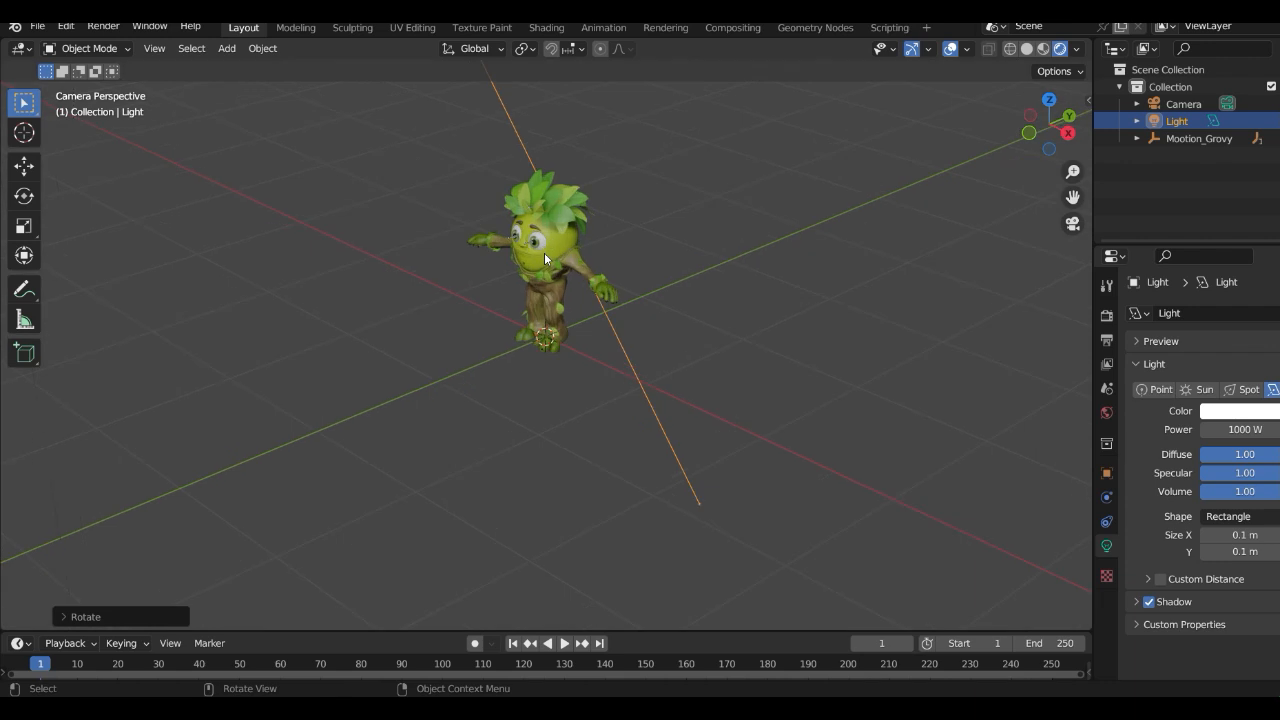
{"action": "scroll", "coordinate": [544, 252], "scroll_direction": "down", "scroll_amount": 6}
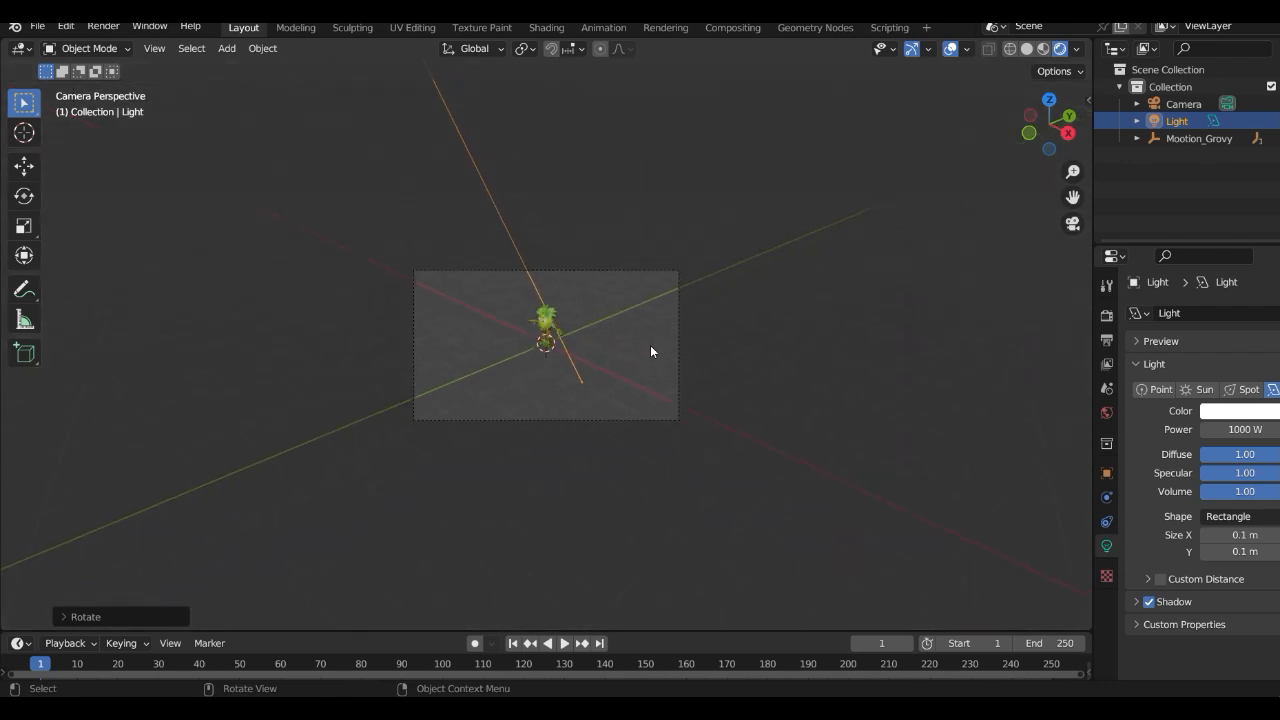
- Leave the camera view, select the scene camera and view it from the side
{"action": "middle_click_drag", "start_coordinate": [650, 350], "coordinate": [291, 337]}
{"action": "left_click", "coordinate": [270, 290]}
{"action": "middle_click_drag", "start_coordinate": [268, 293], "coordinate": [223, 277]}
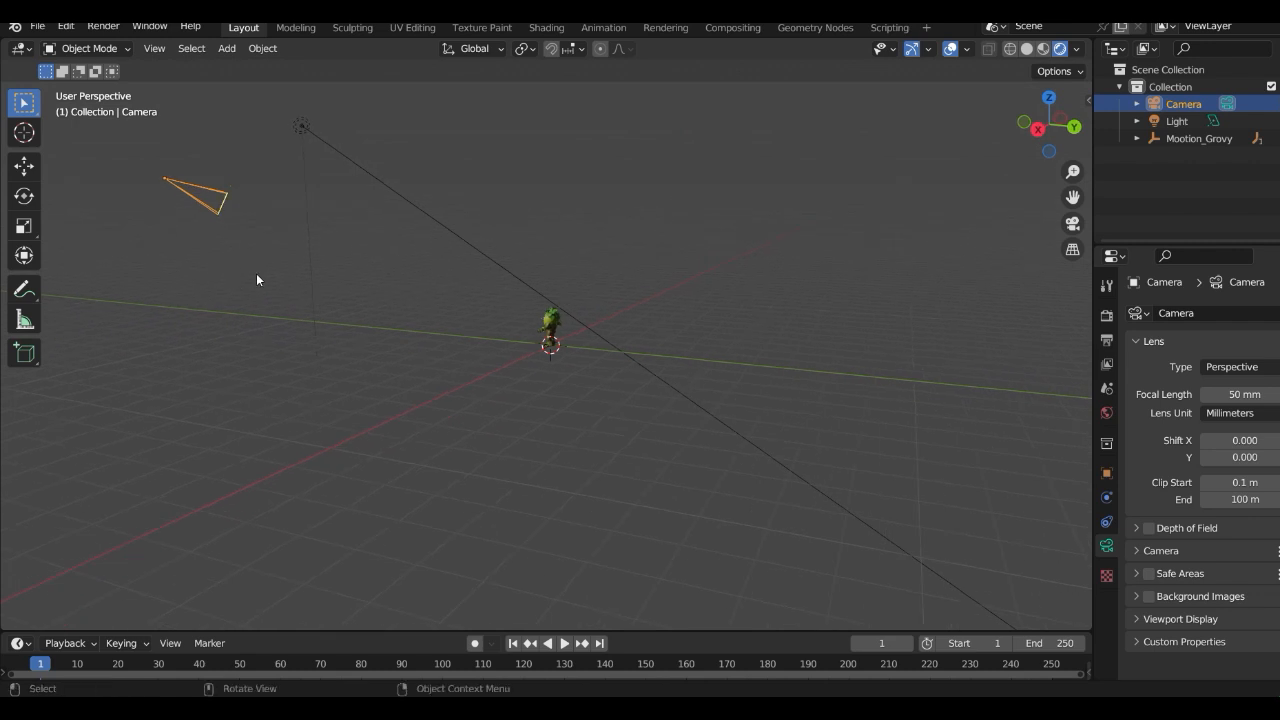
- Try rotating the scene camera, and shift it in camera view so the Grovy character stands right of the frame's centre
{"action": "key", "text": "r"}
{"action": "left_click", "coordinate": [288, 272]}
{"action": "key", "text": "KP_0"}
{"action": "scroll", "coordinate": [295, 275], "scroll_direction": "up", "scroll_amount": 3}
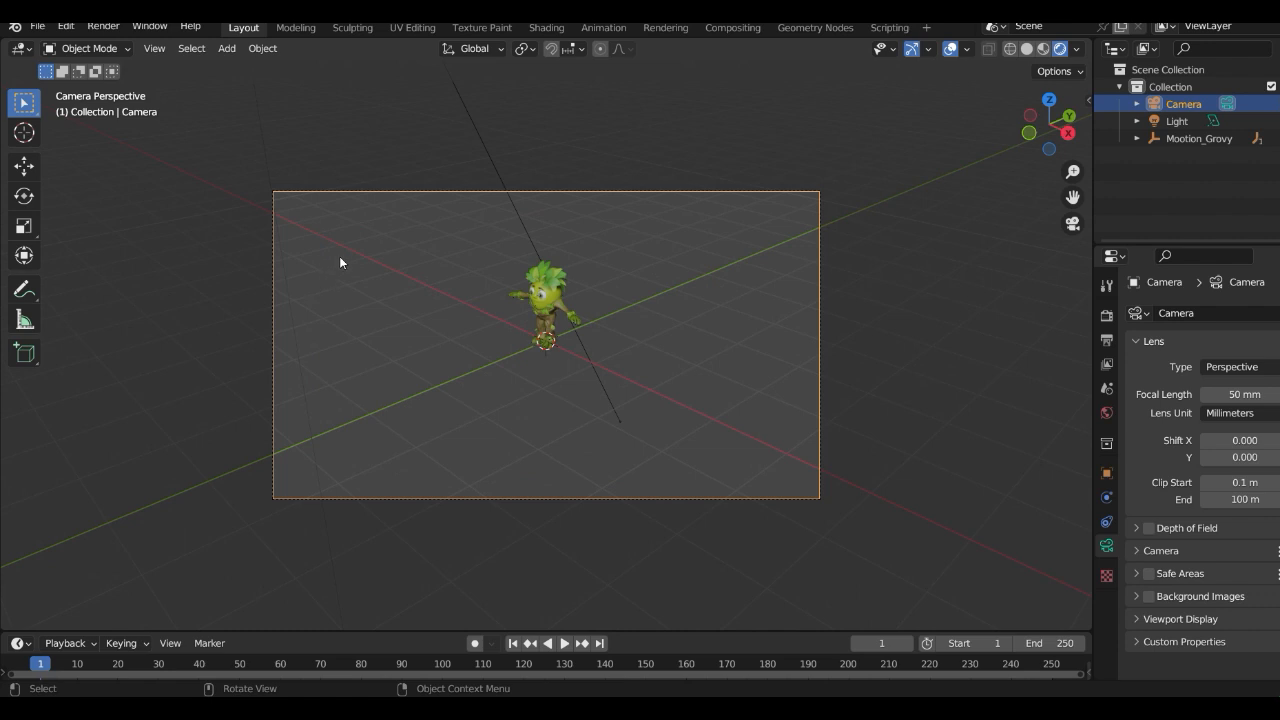
{"action": "key", "text": "g"}
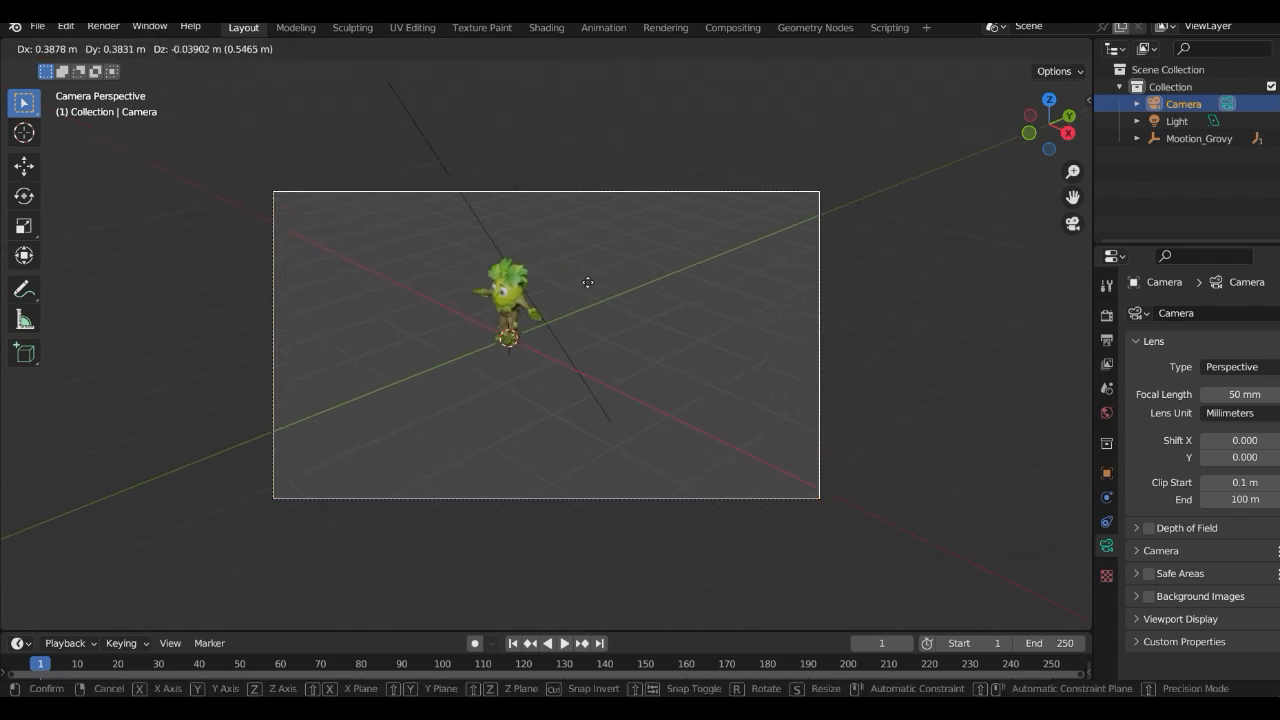
{"action": "left_click", "coordinate": [405, 246]}
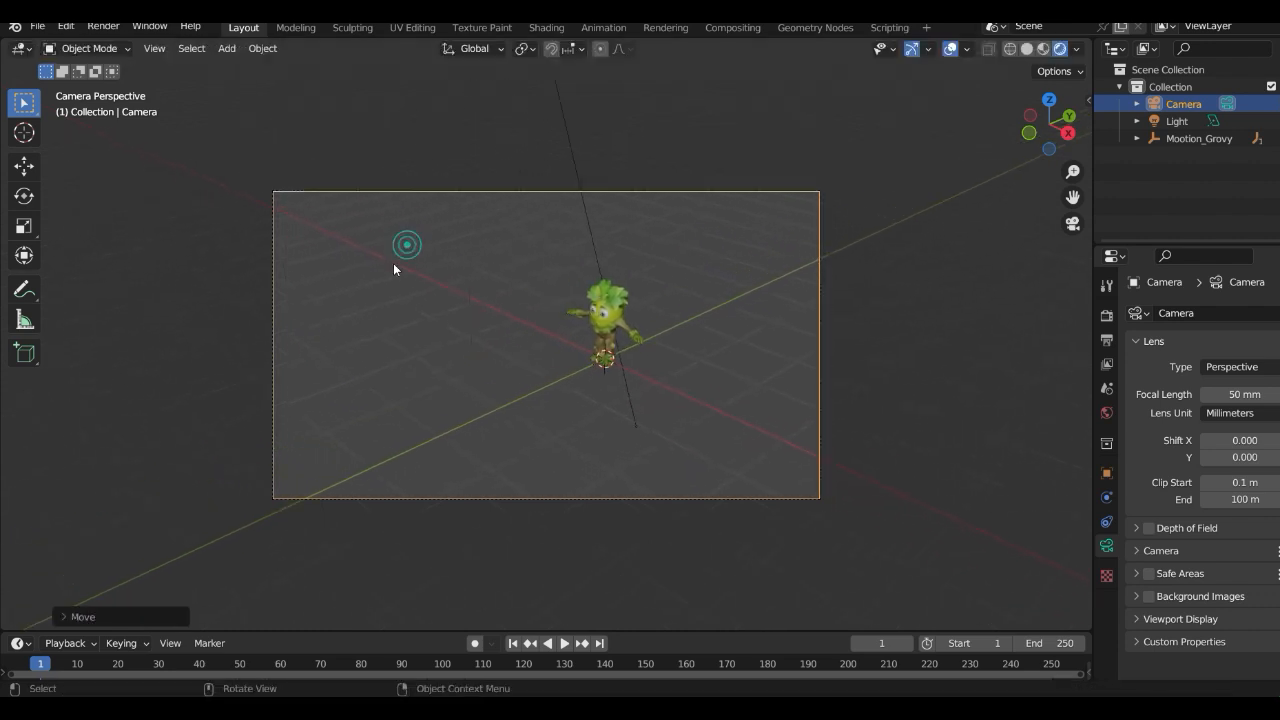
{"action": "key", "text": "g"}
{"action": "left_click", "coordinate": [567, 333]}
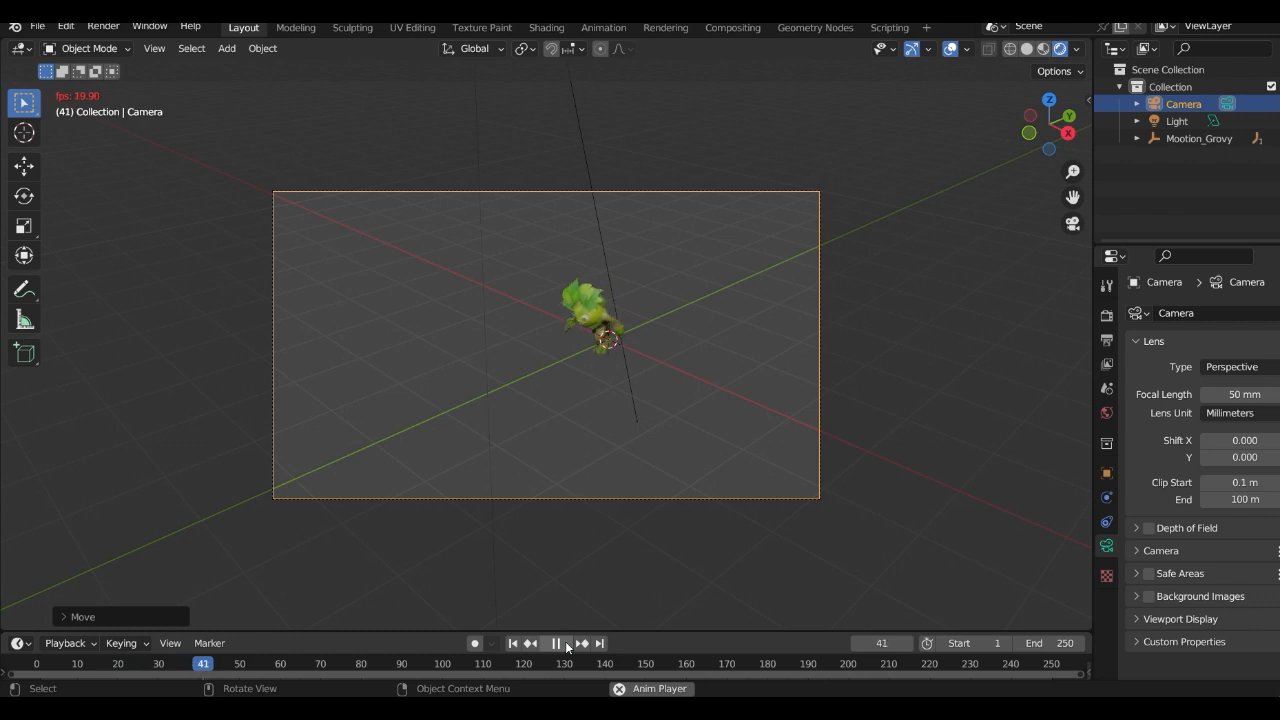
- Stop the animation at frame 70, clear the camera's location and rotation, and view the camera from the right side
{"action": "left_click", "coordinate": [566, 644]}
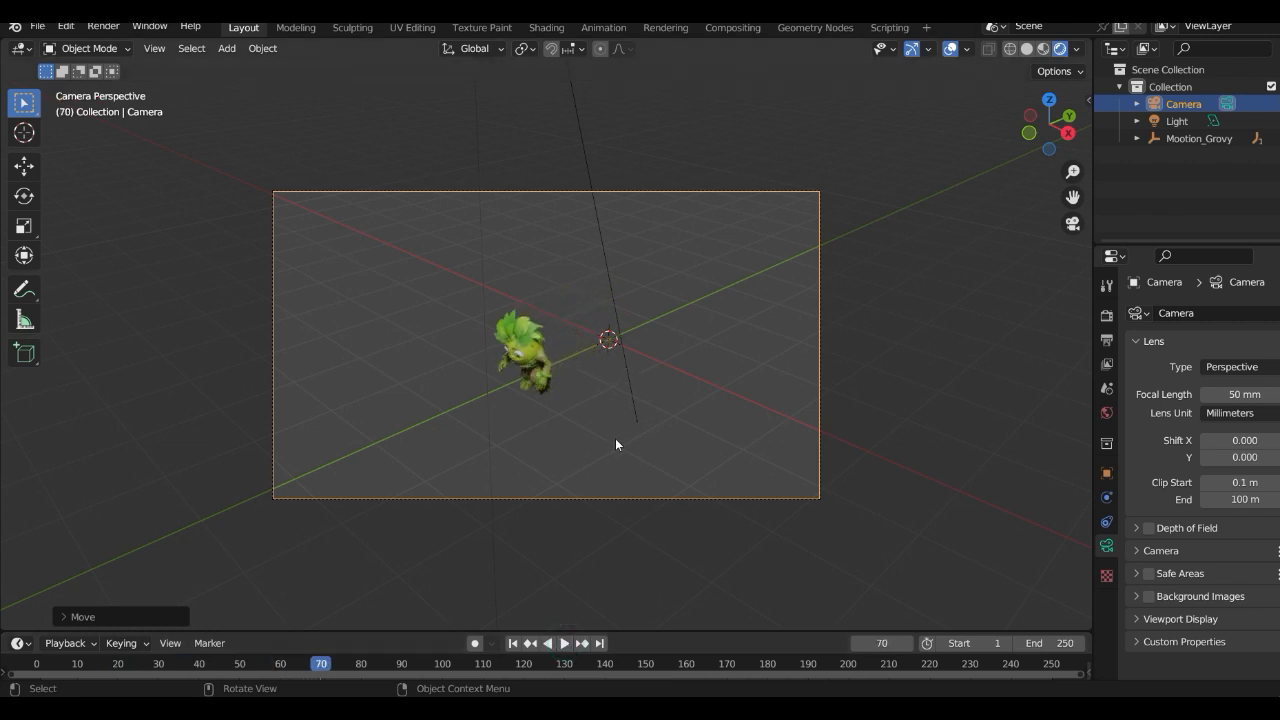
{"action": "key", "text": "alt+r"}
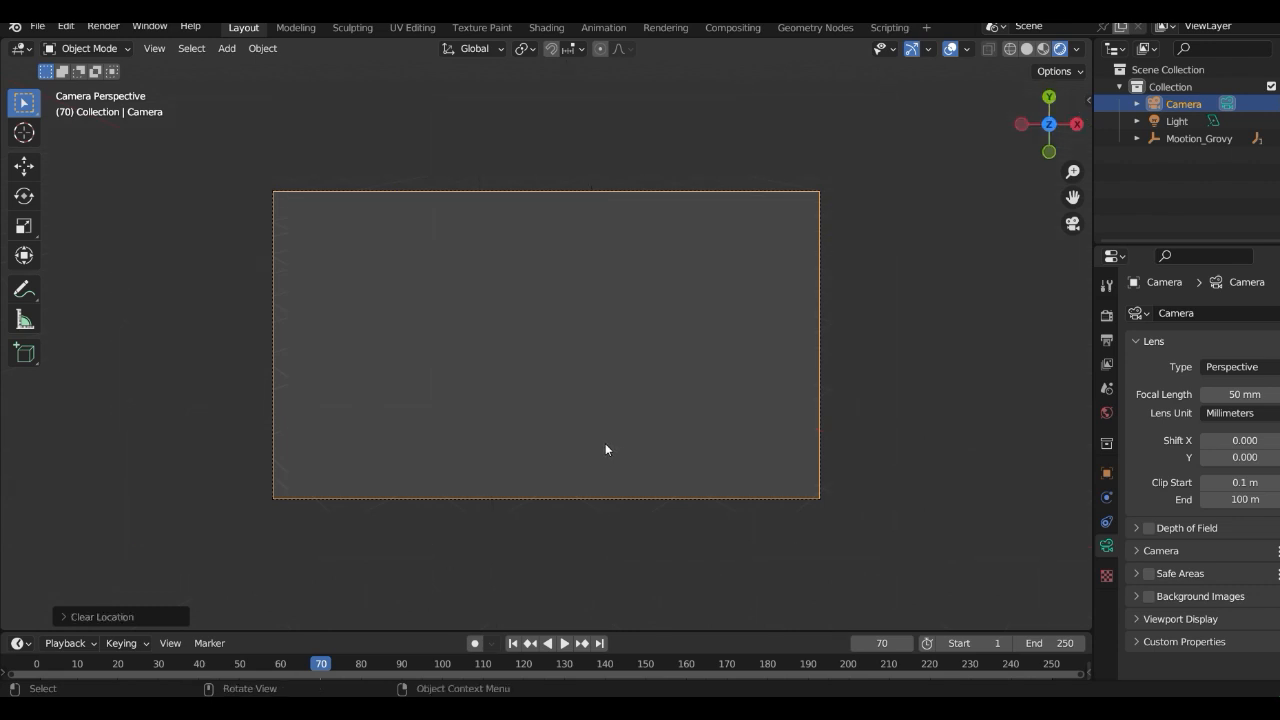
{"action": "key", "text": "KP_3"}
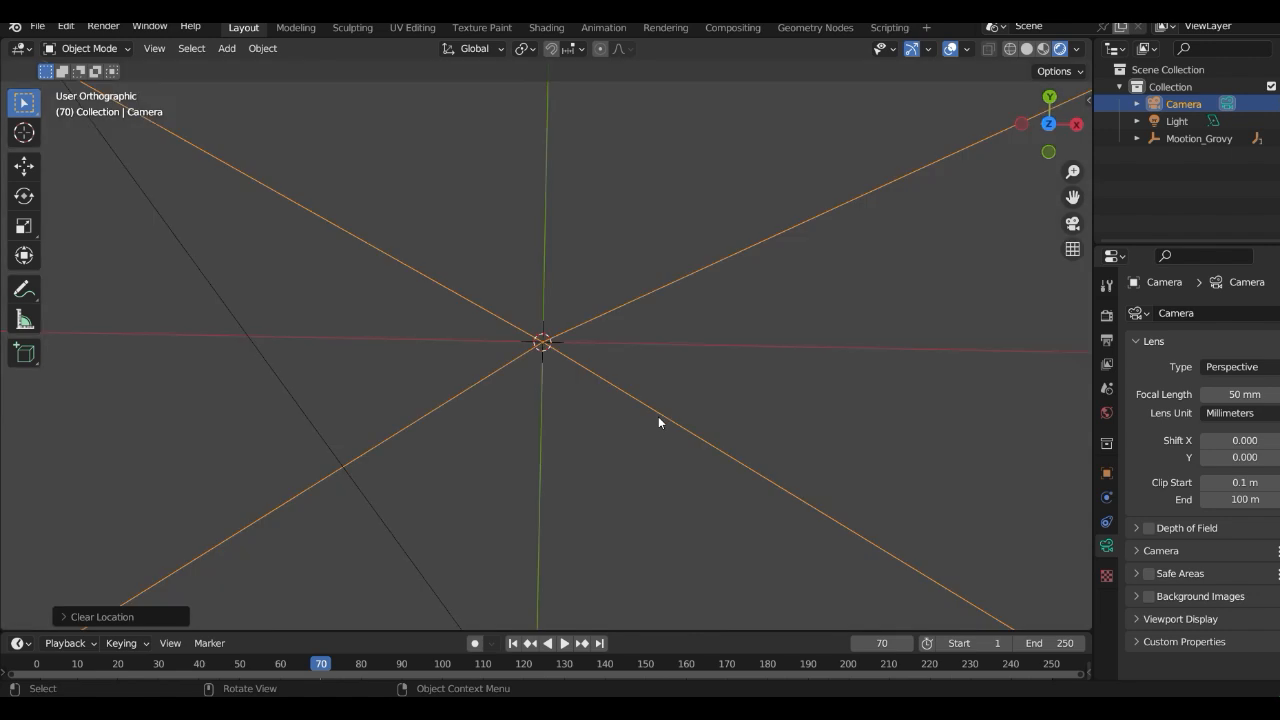
{"action": "scroll", "coordinate": [592, 349], "scroll_direction": "up", "scroll_amount": 5}
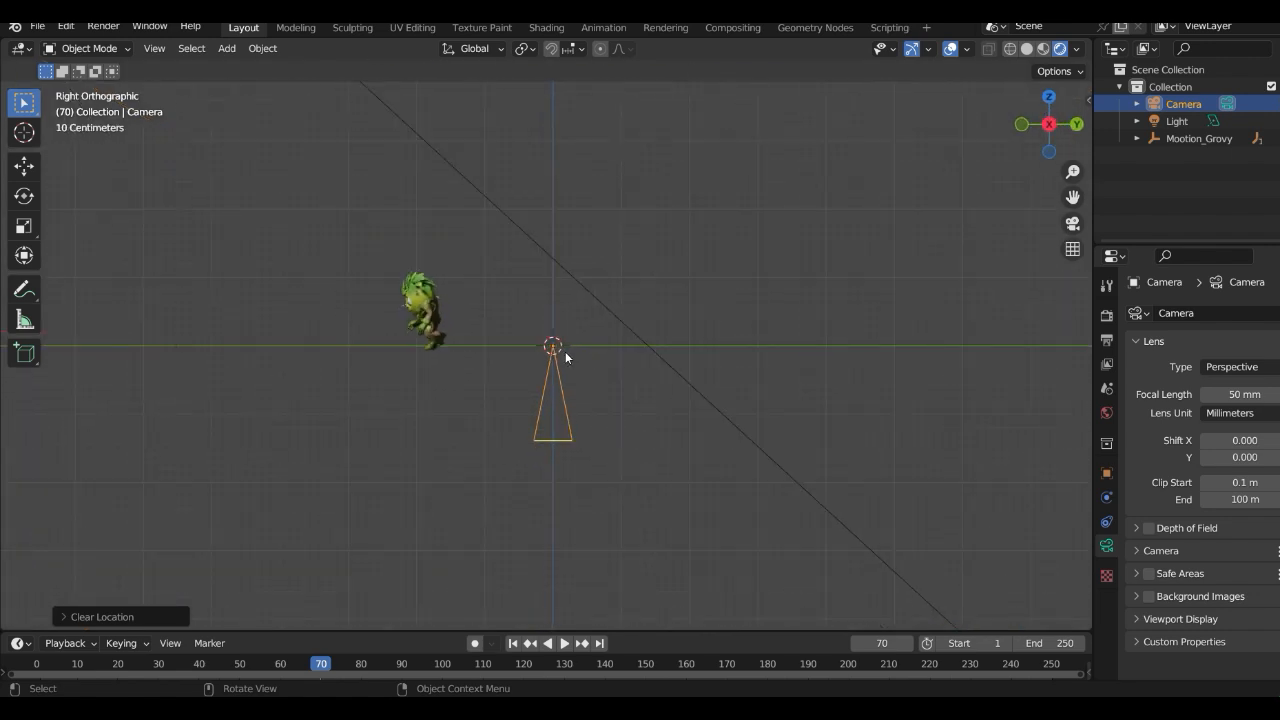
{"action": "key", "text": "r"}
{"action": "key", "text": "x"}
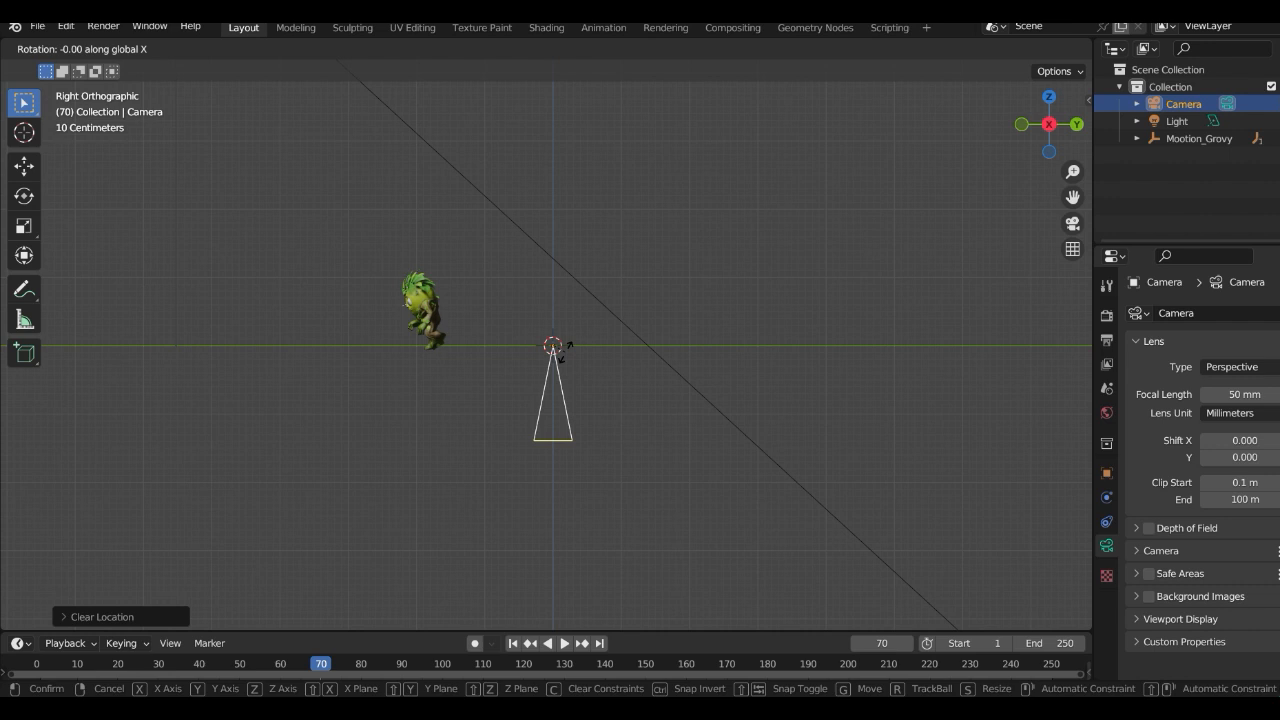
{"action": "type", "text": "-90"}
{"action": "key", "text": "Escape"}
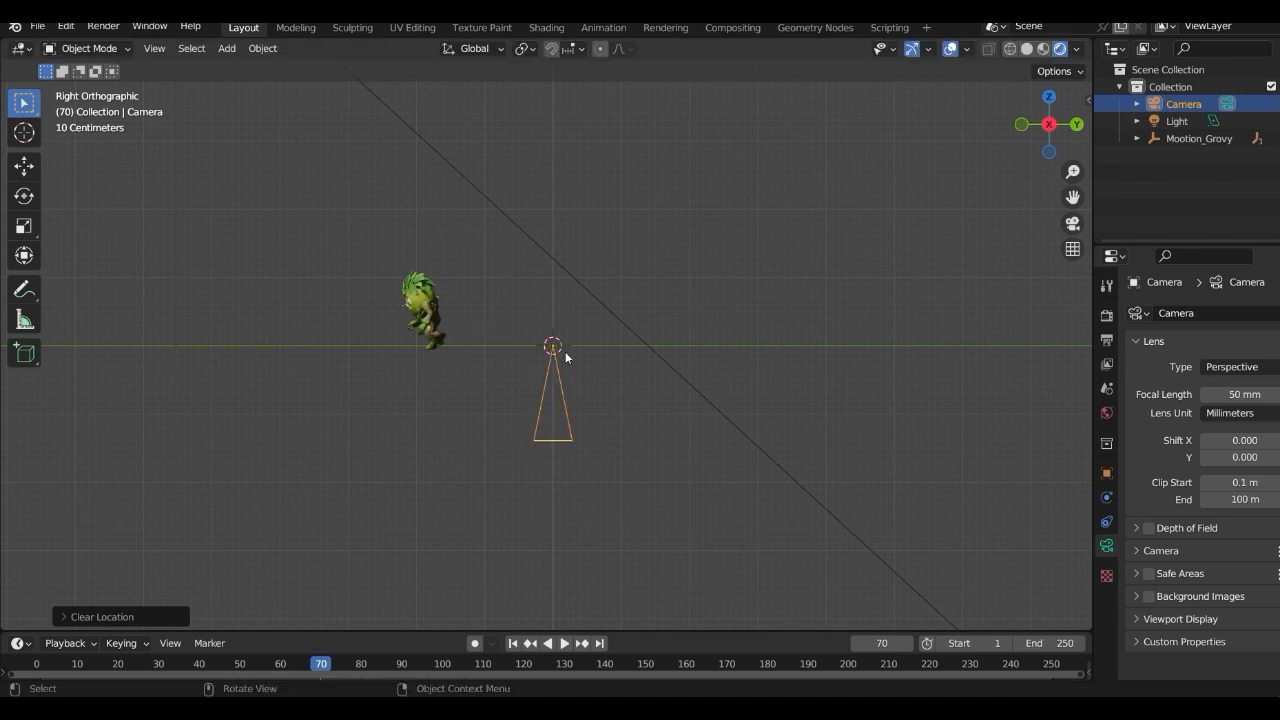
- Rotate the camera 90° about the X axis and move it about 6 m in front of the origin to face the Grovy character
{"action": "type", "text": "rx90"}
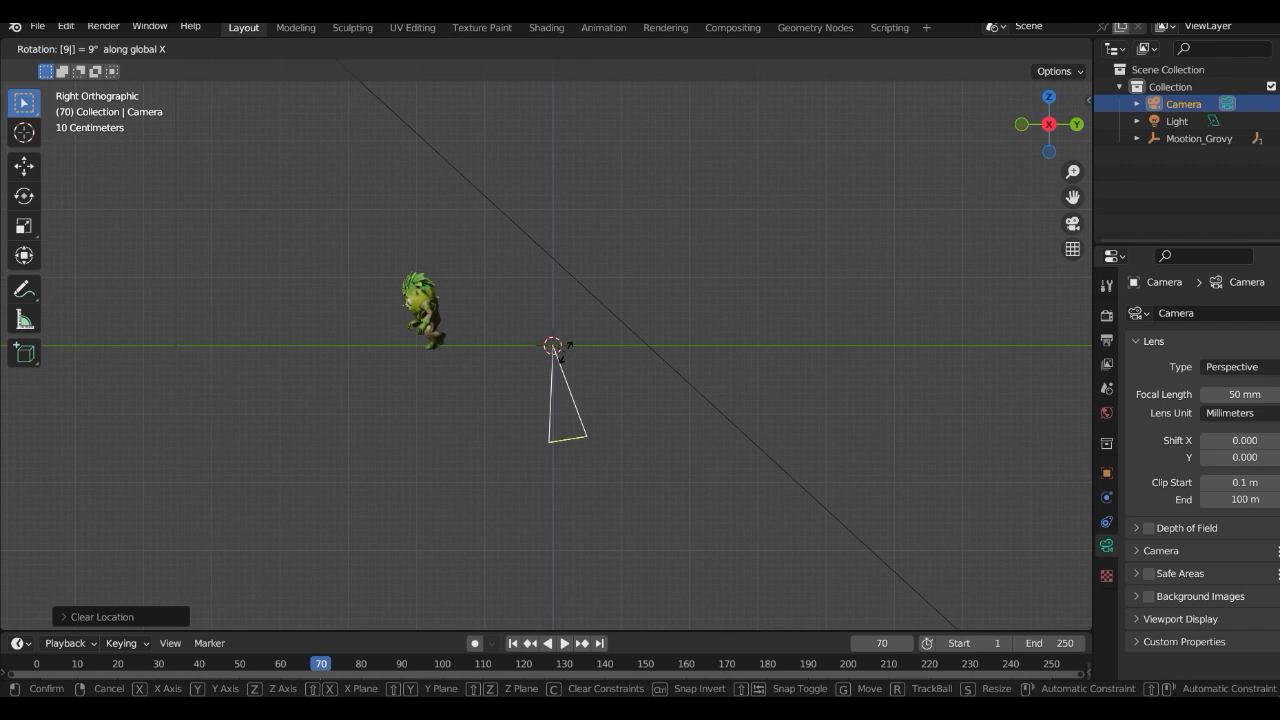
{"action": "key", "text": "Return"}
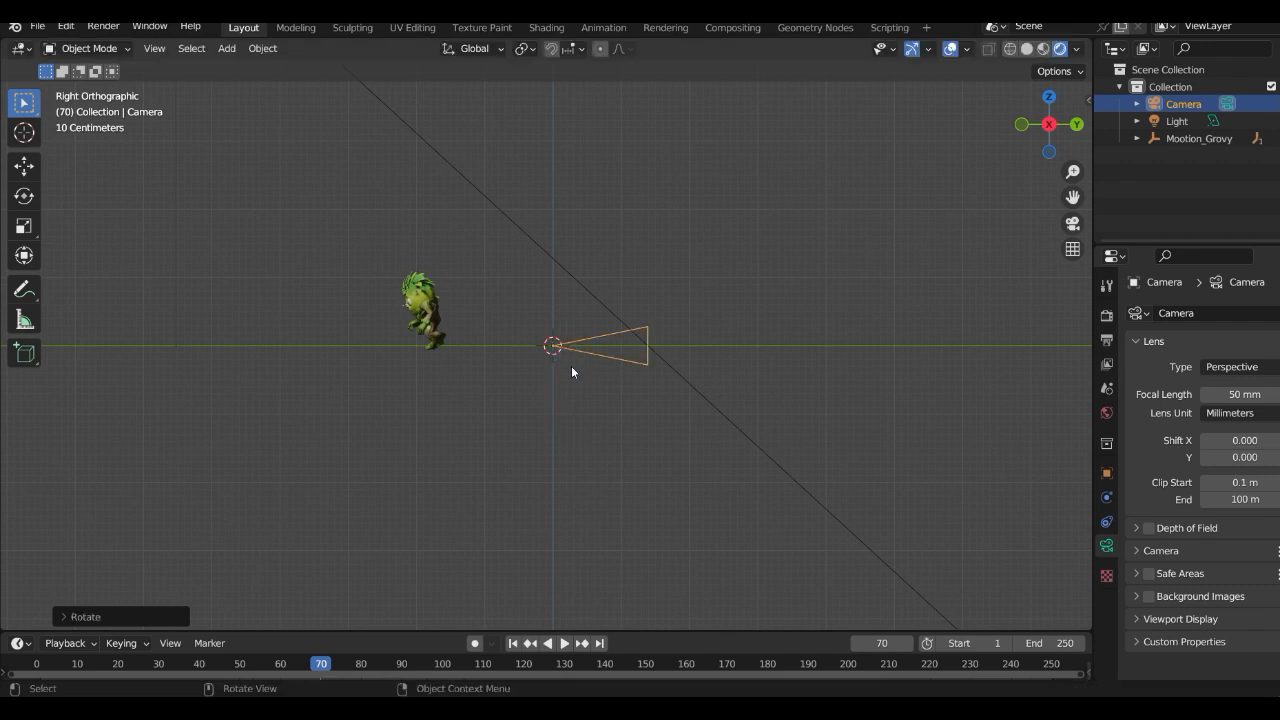
{"action": "key", "text": "g"}
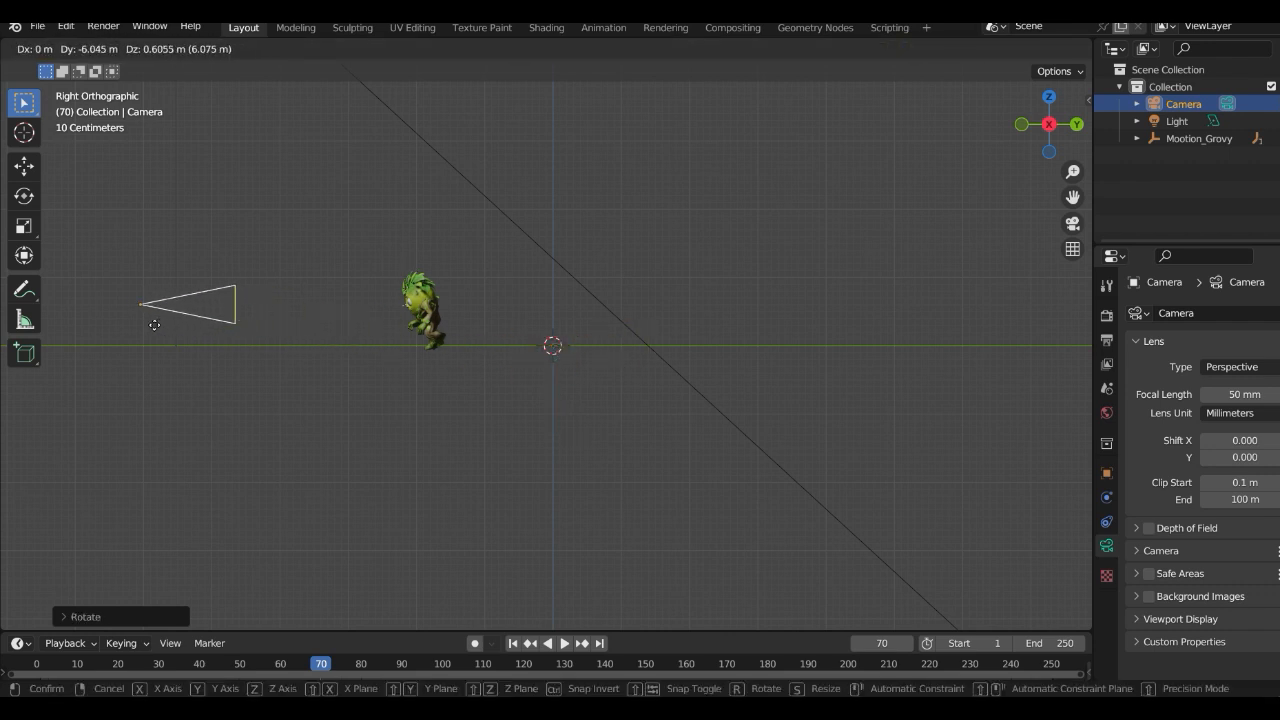
{"action": "left_click", "coordinate": [153, 316]}
{"action": "key", "text": "KP_5"}
{"action": "key", "text": "KP_0"}
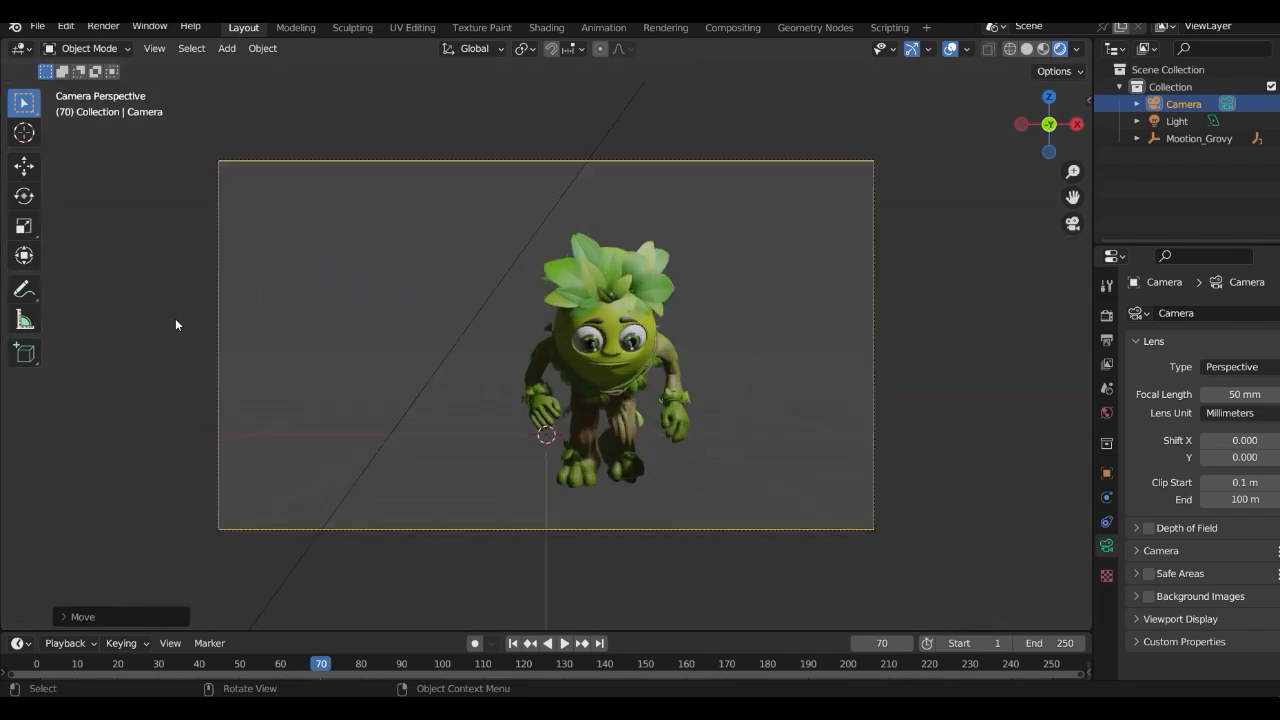
{"action": "scroll", "coordinate": [246, 341], "scroll_direction": "down", "scroll_amount": 5}
- From the top view, move the camera toward the light along X and rotate it about 47° toward the Grovy character
{"action": "key", "text": "KP_7"}
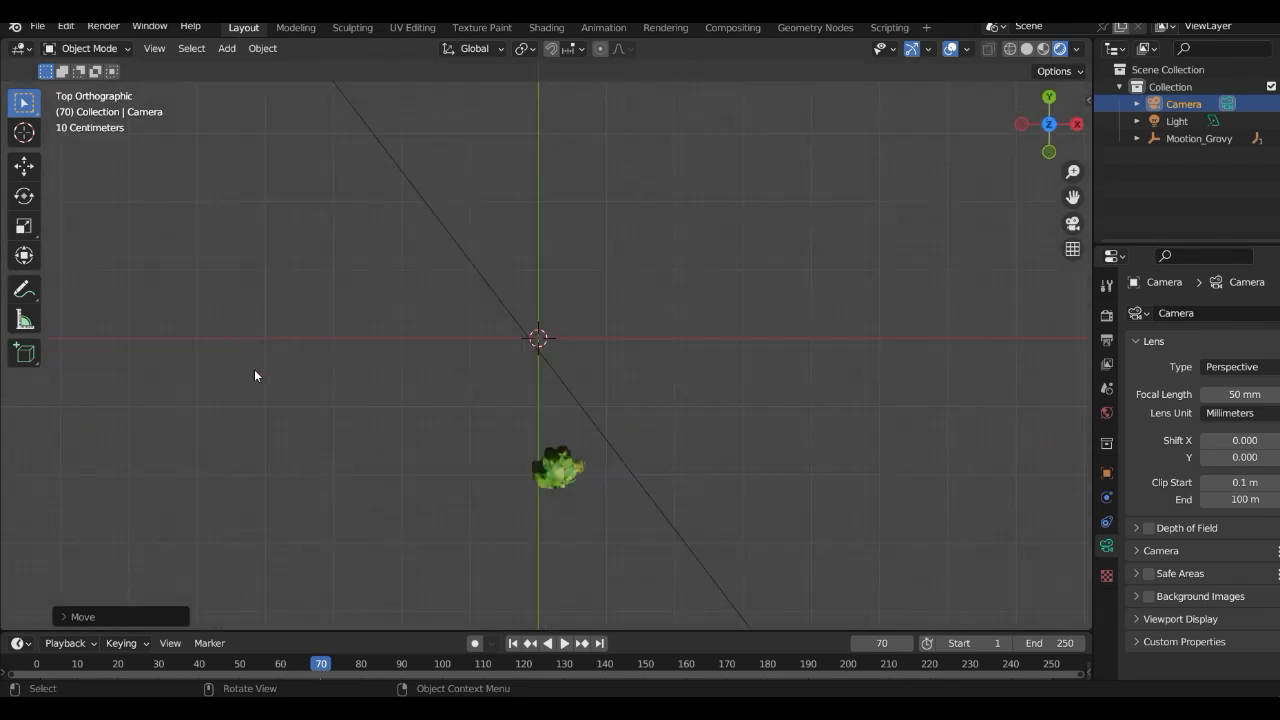
{"action": "scroll", "coordinate": [255, 375], "scroll_direction": "down", "scroll_amount": 5}
{"action": "key", "text": "g"}
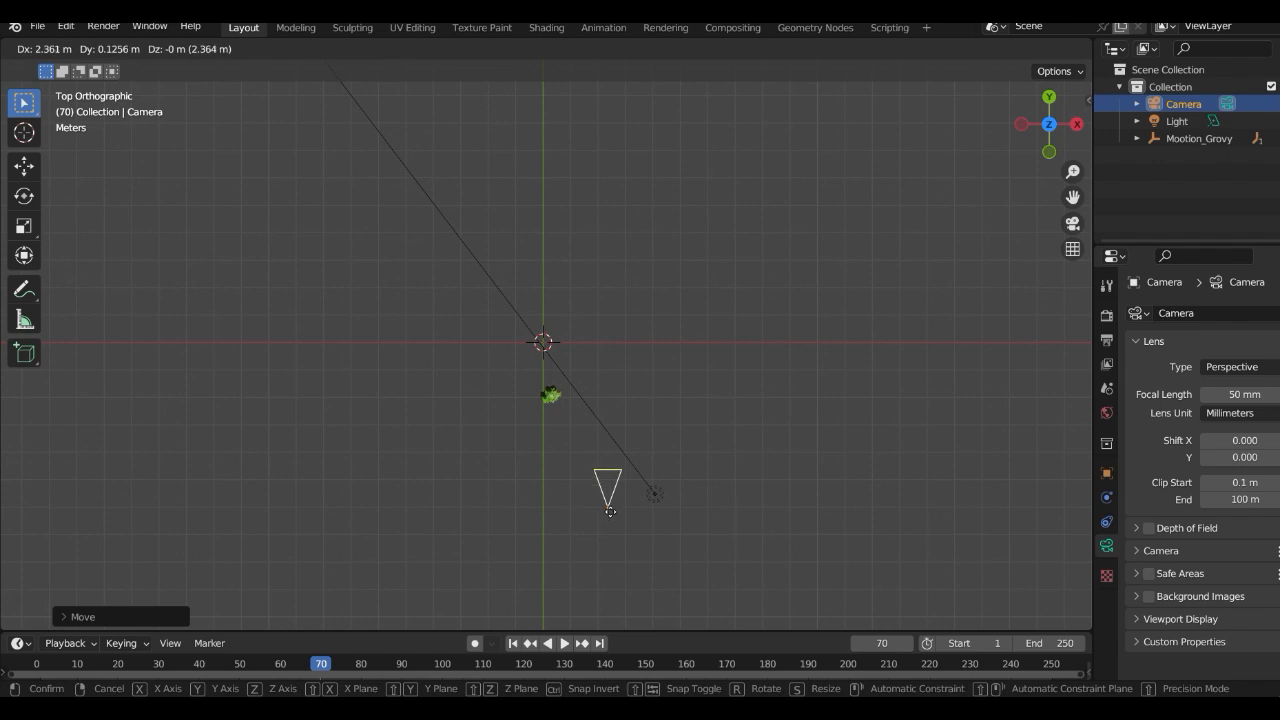
{"action": "left_click", "coordinate": [626, 520]}
{"action": "key", "text": "r"}
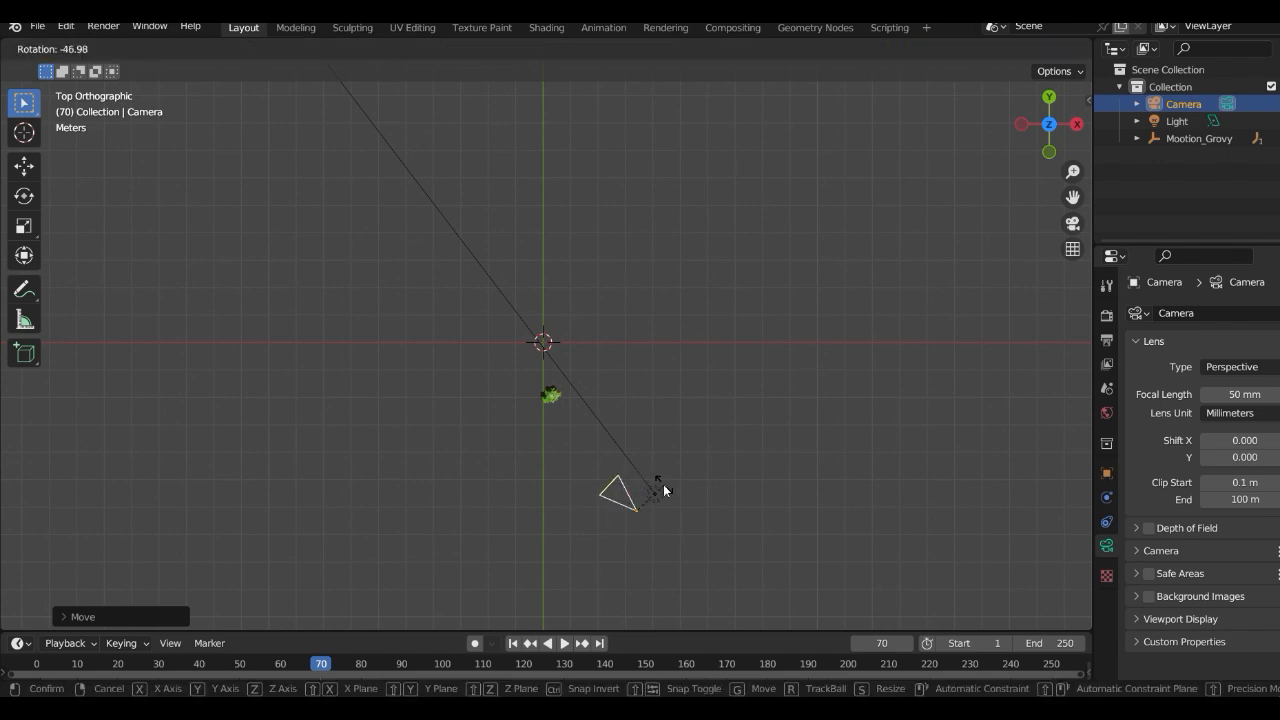
{"action": "left_click", "coordinate": [663, 490]}
- Look through the repositioned camera and play the animation from frame 70
{"action": "key", "text": "KP_0"}
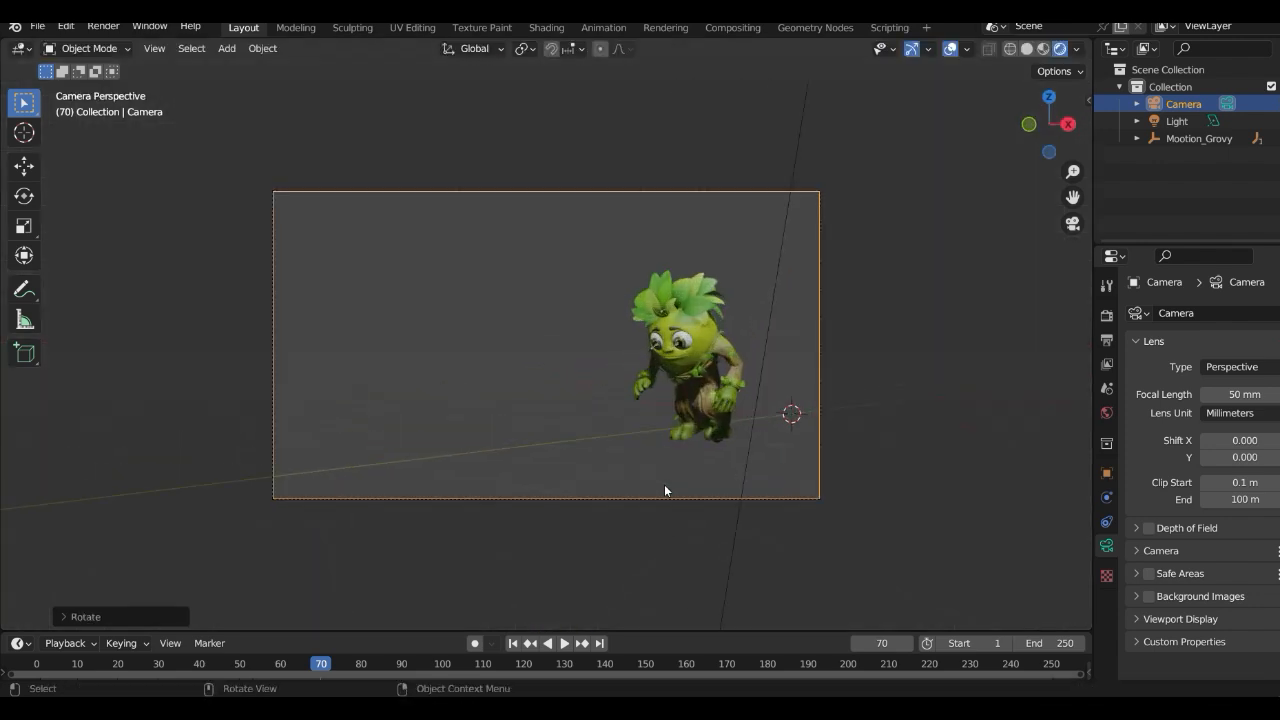
{"action": "scroll", "coordinate": [687, 480], "scroll_direction": "up", "scroll_amount": 3}
{"action": "scroll", "coordinate": [688, 480], "scroll_direction": "down", "scroll_amount": 6}
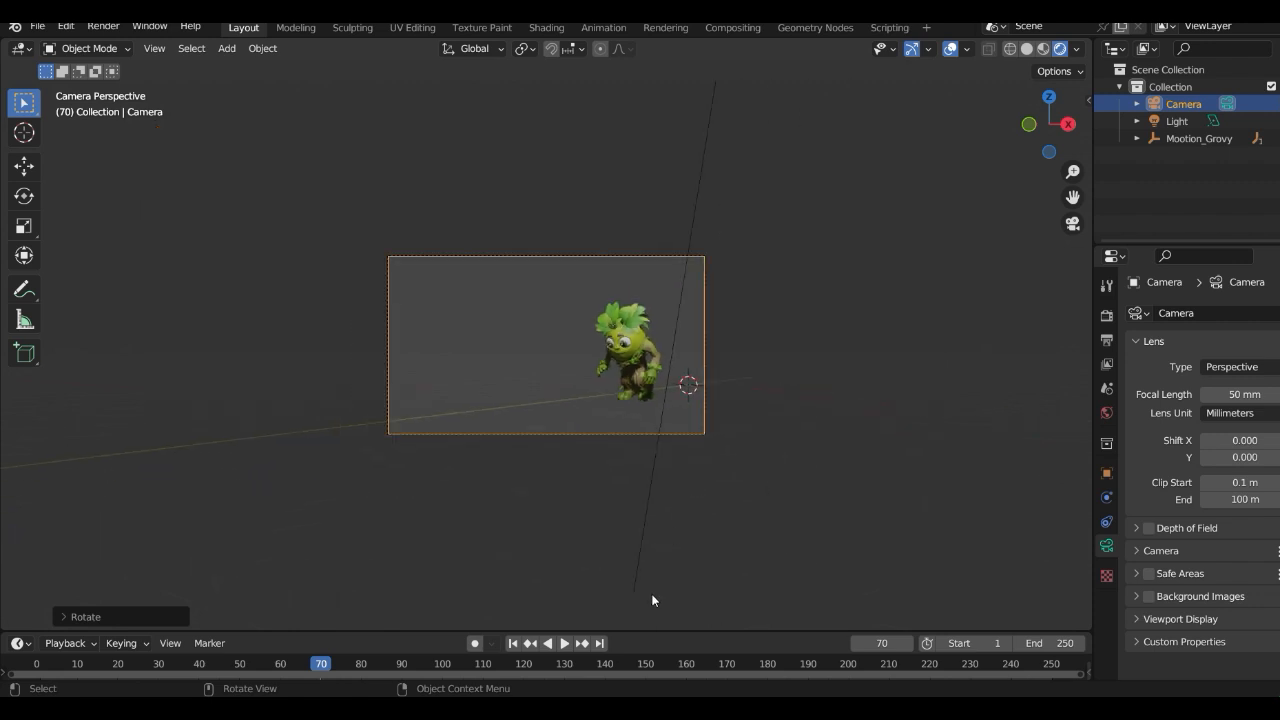
{"action": "left_click", "coordinate": [565, 643]}
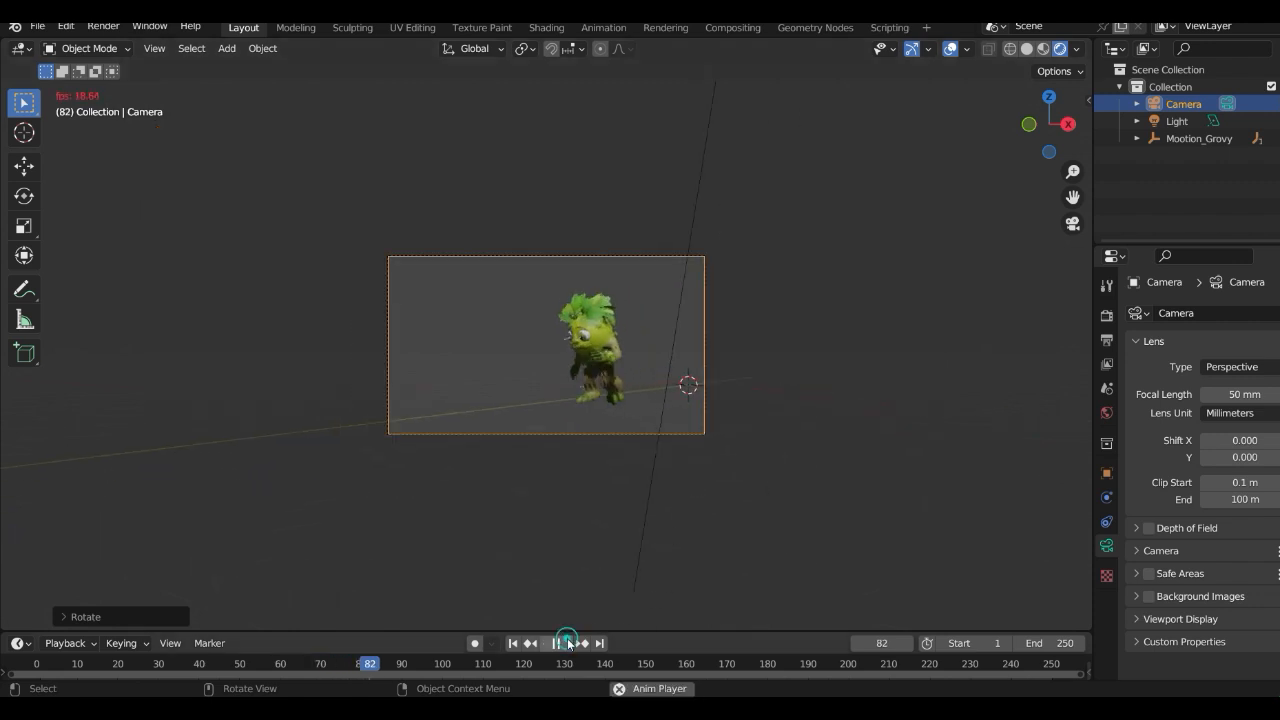
- Stop the animation at frame 88, render that frame through the camera, and close the rendered image
{"action": "left_click", "coordinate": [567, 643]}
{"action": "scroll", "coordinate": [604, 380], "scroll_direction": "up", "scroll_amount": 5}
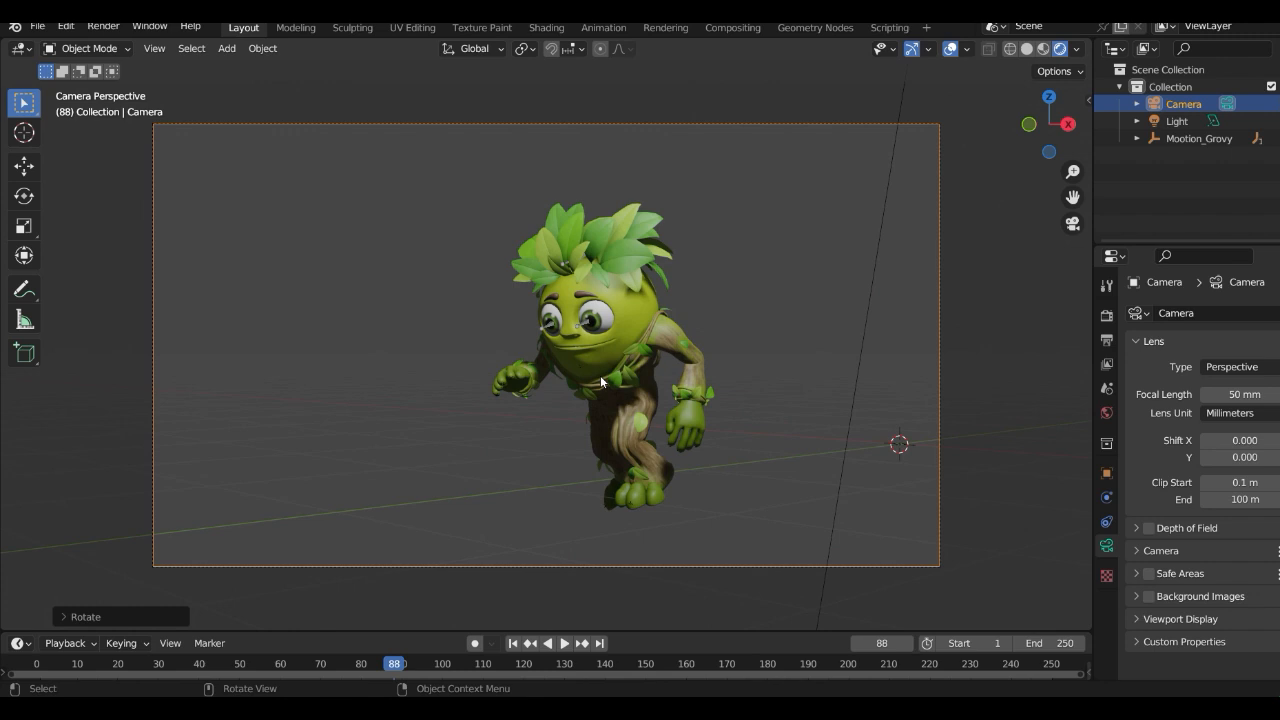
{"action": "scroll", "coordinate": [600, 378], "scroll_direction": "up", "scroll_amount": 2}
{"action": "scroll", "coordinate": [598, 380], "scroll_direction": "down", "scroll_amount": 4}
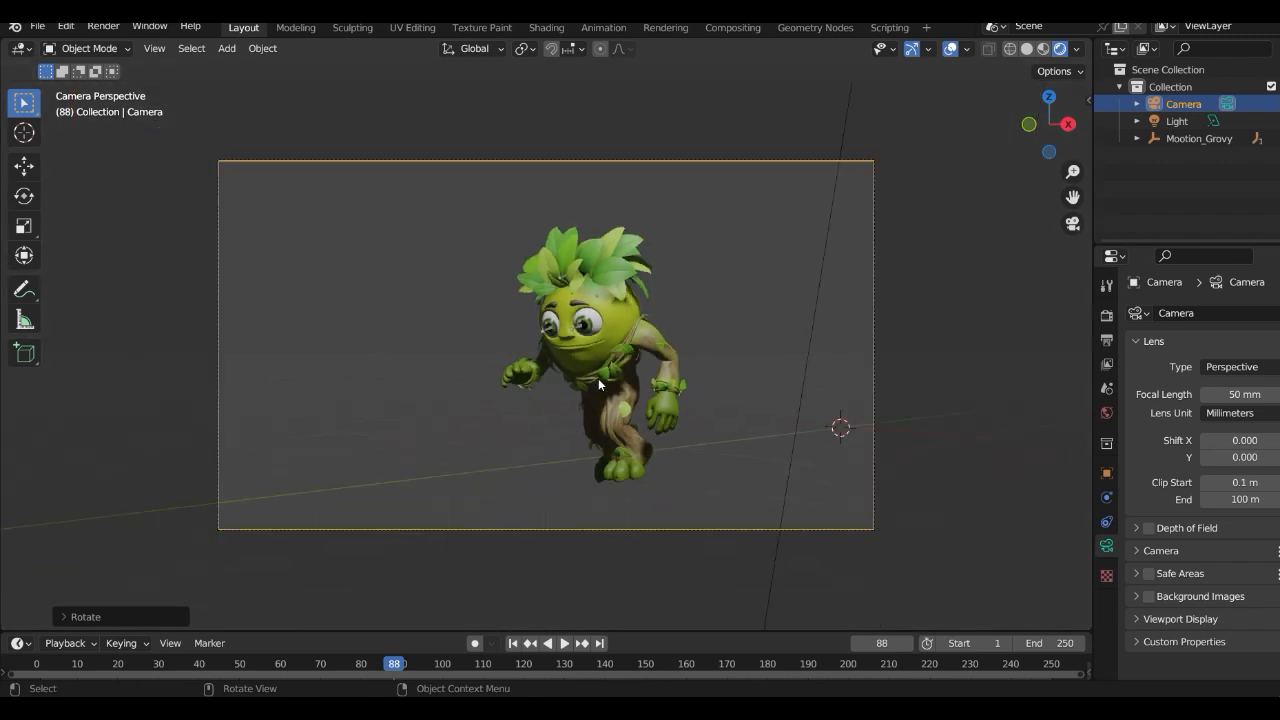
{"action": "scroll", "coordinate": [598, 380], "scroll_direction": "down", "scroll_amount": 1}
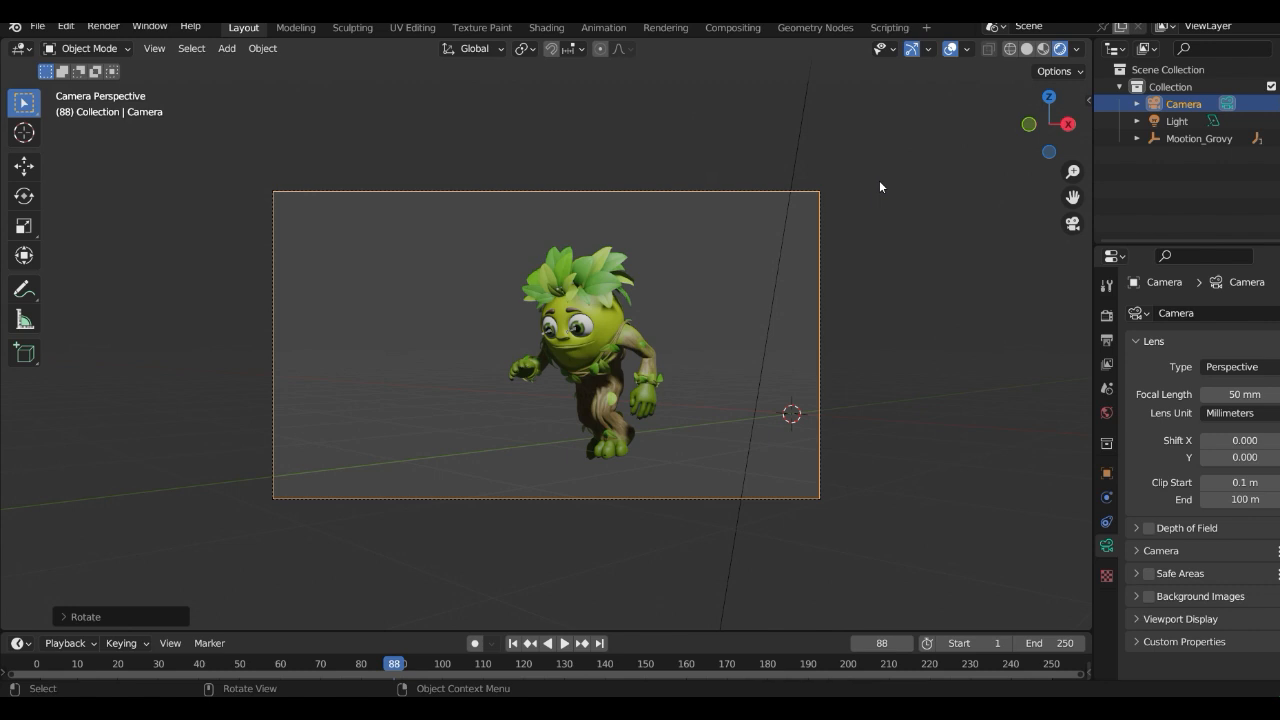
{"action": "key", "text": "F12"}
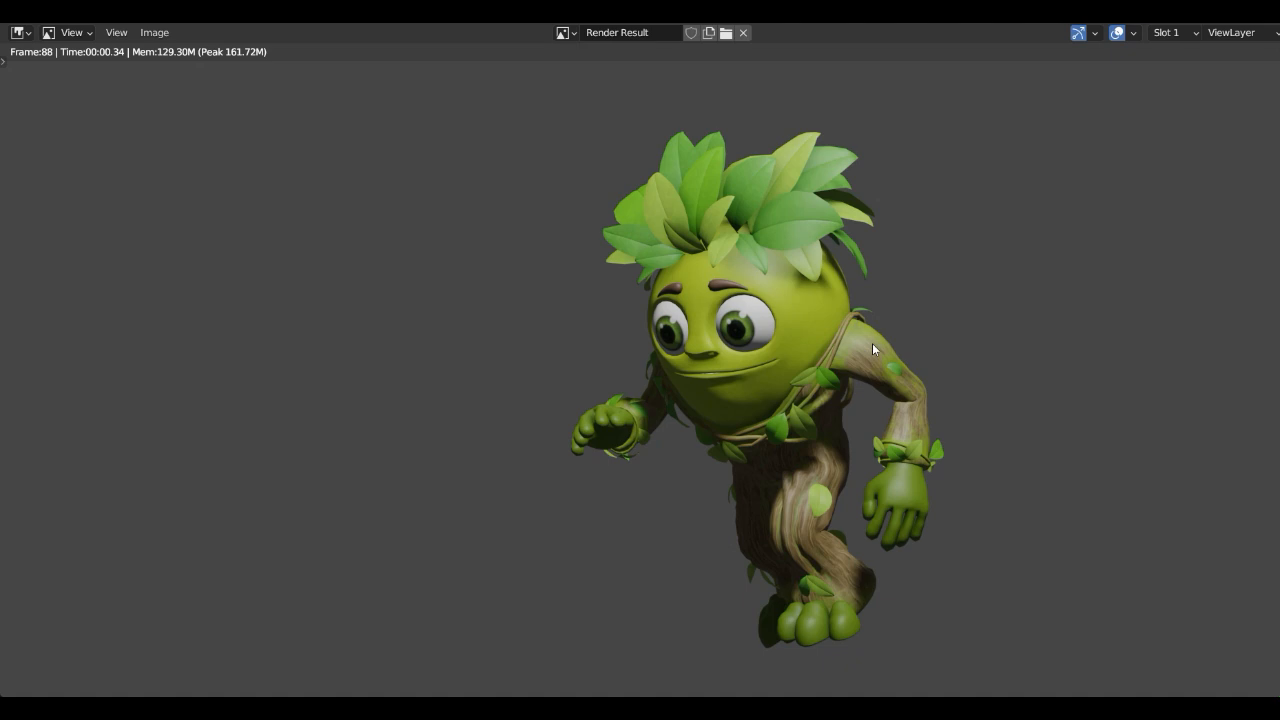
{"action": "key", "text": "Escape"}
- View the Grovy character from the front and return the animation to frame 1
{"action": "middle_click_drag", "start_coordinate": [733, 294], "coordinate": [741, 299]}
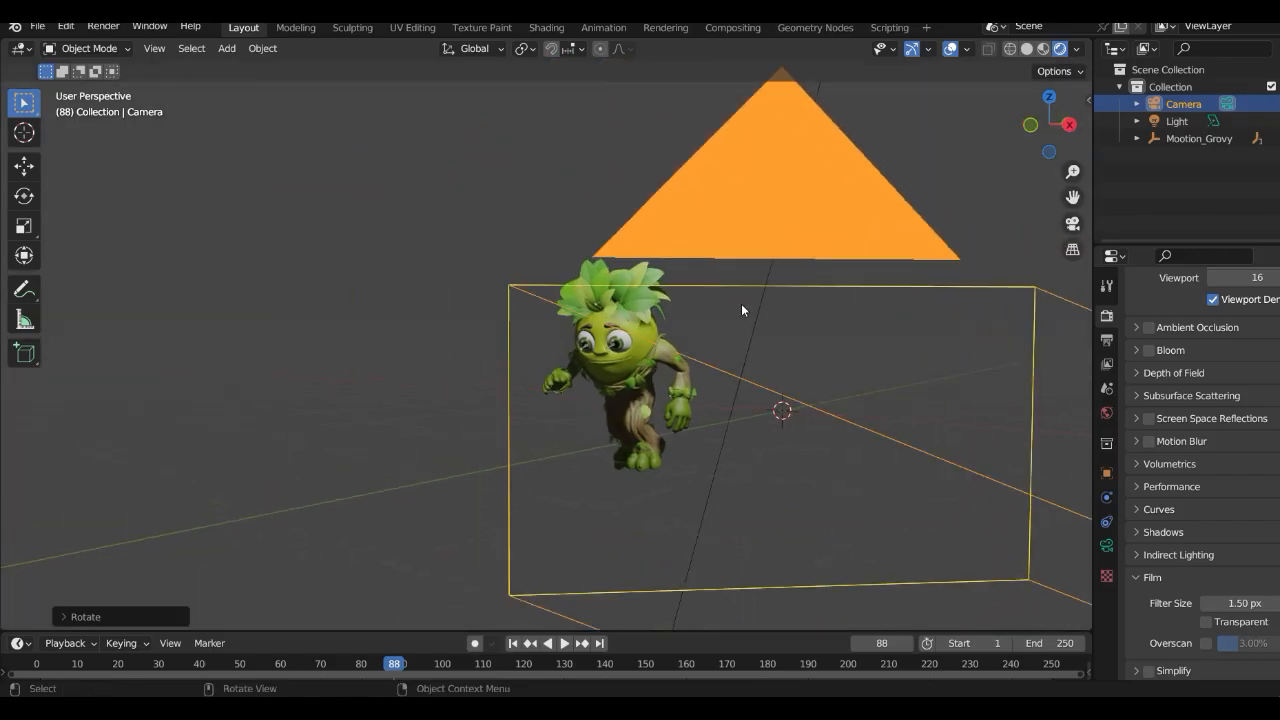
{"action": "key", "text": "KP_1"}
{"action": "scroll", "coordinate": [711, 328], "scroll_direction": "up", "scroll_amount": 4}
{"action": "middle_click_drag", "start_coordinate": [704, 314], "coordinate": [287, 278], "text": "shift"}
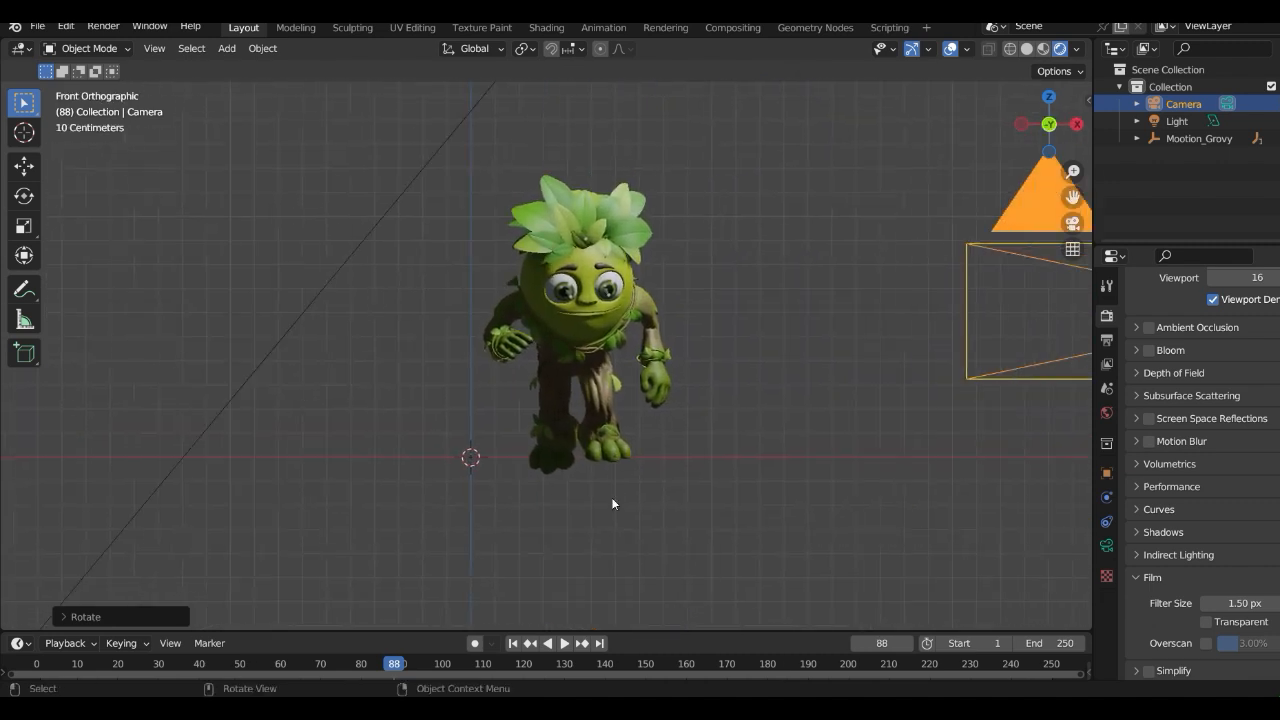
{"action": "left_click", "coordinate": [527, 644]}
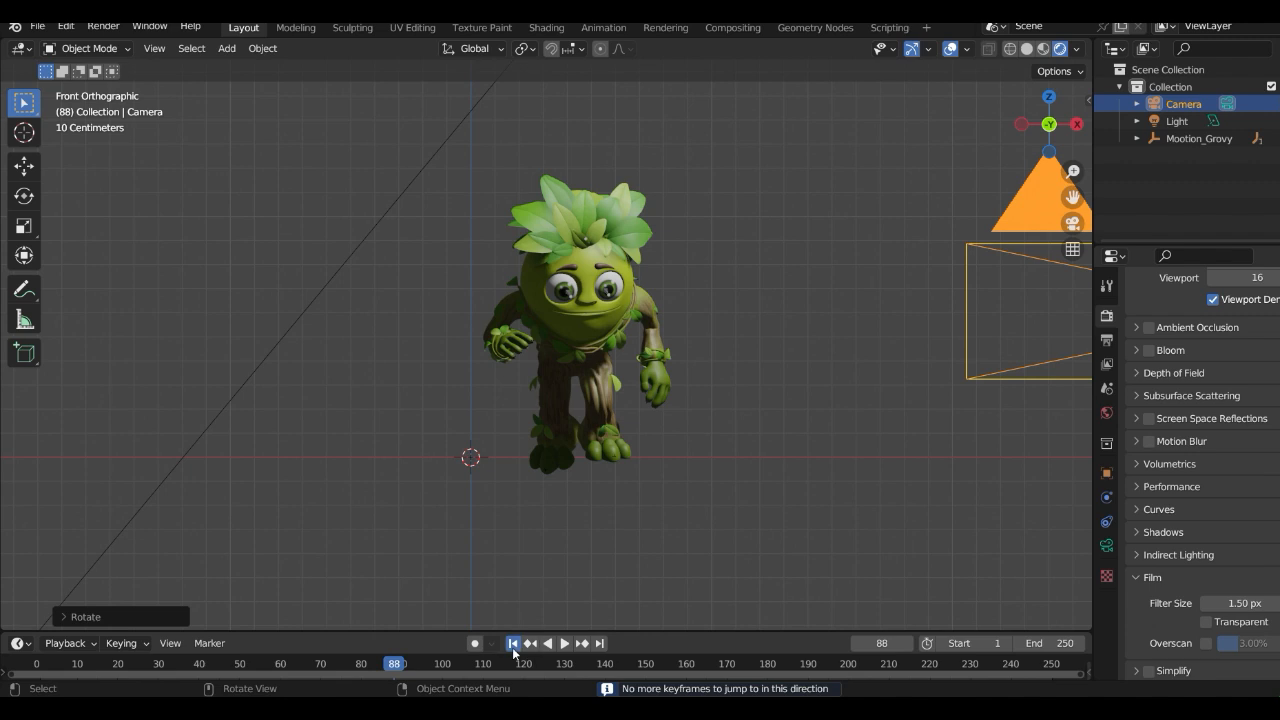
{"action": "left_click", "coordinate": [513, 644]}
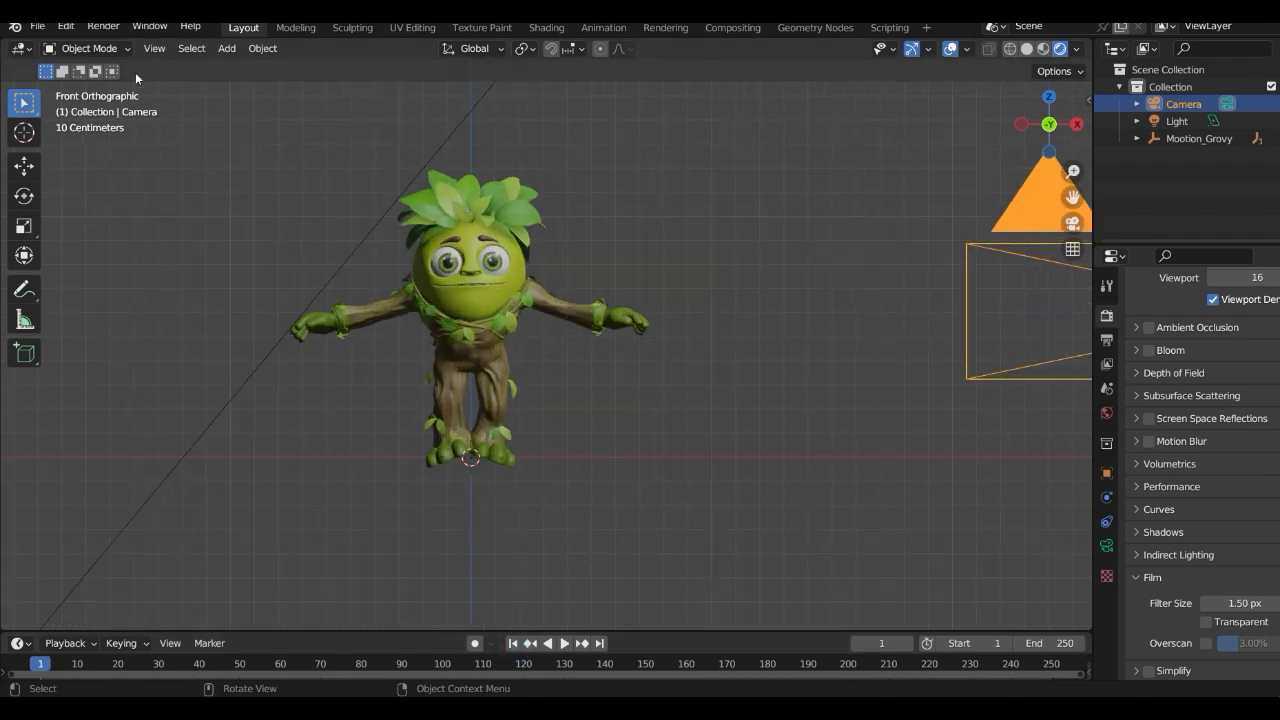
- Enlarge the timeline area, change it to the Shader Editor, and select the Grovy body to show its material nodes
{"action": "left_click", "coordinate": [162, 643]}
{"action": "left_click", "coordinate": [160, 641]}
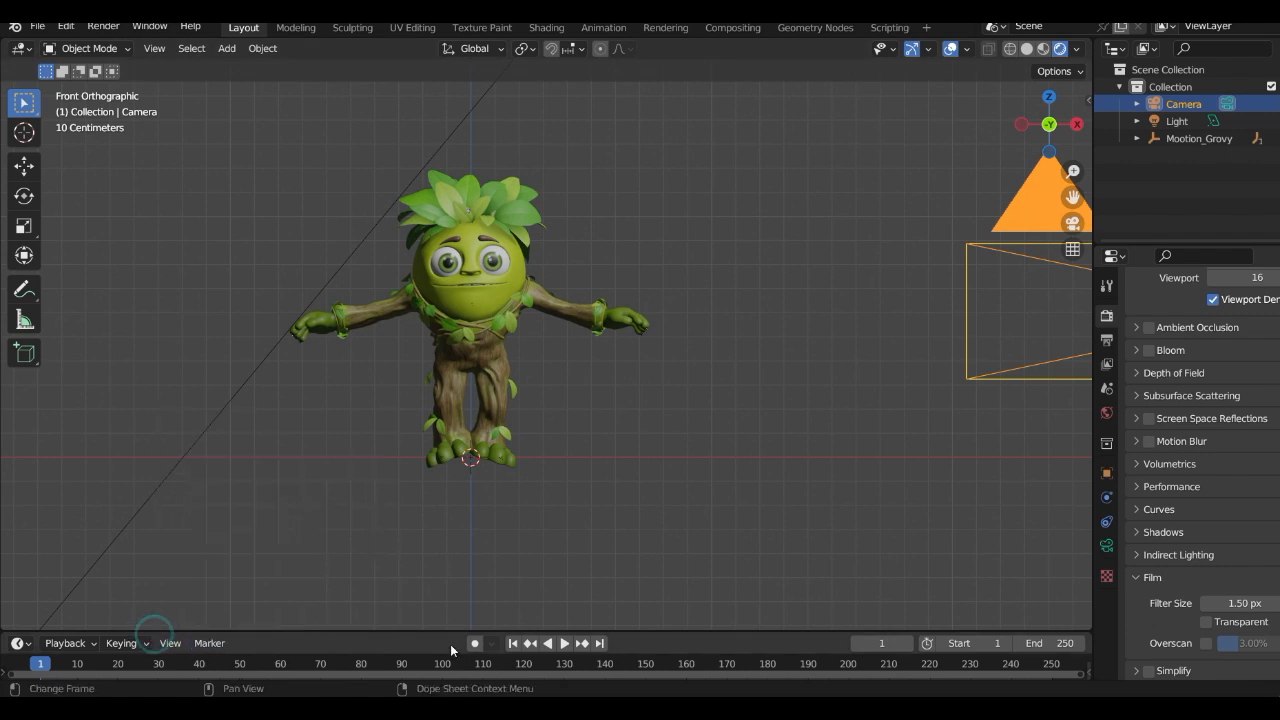
{"action": "left_click_drag", "start_coordinate": [430, 632], "coordinate": [443, 402]}
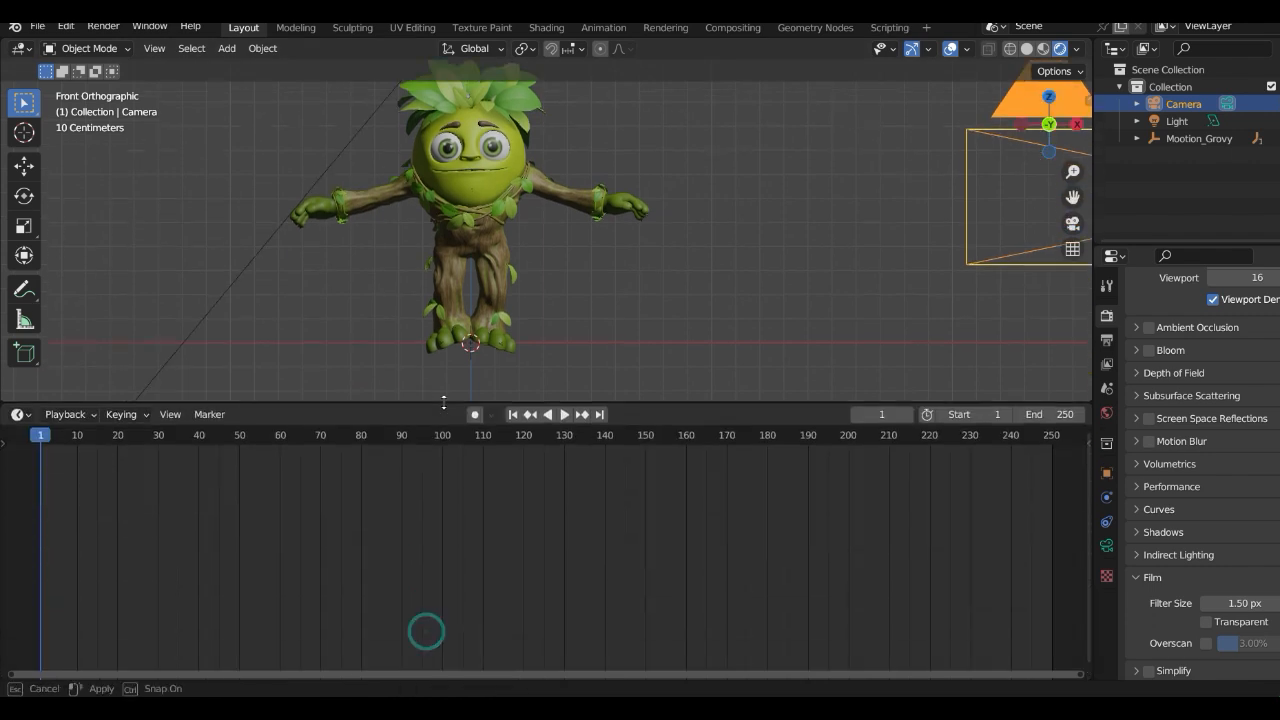
{"action": "left_click", "coordinate": [21, 414]}
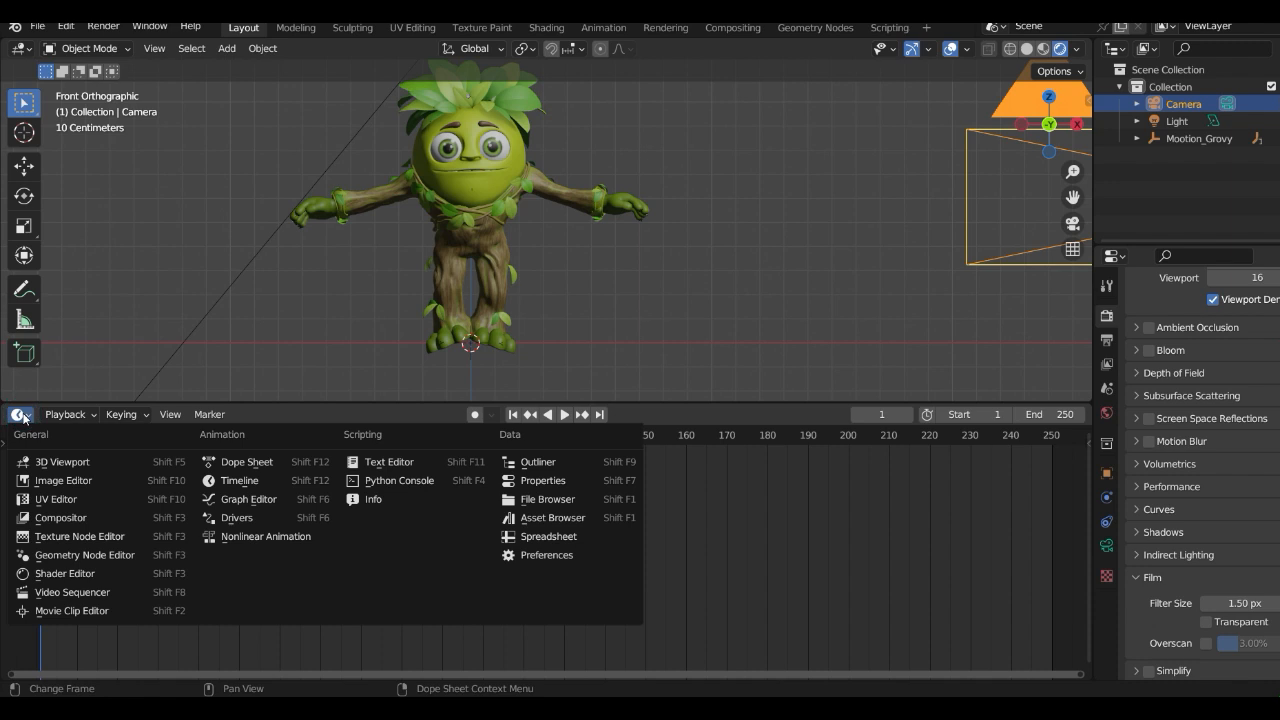
{"action": "left_click", "coordinate": [62, 572]}
{"action": "left_click", "coordinate": [479, 183]}
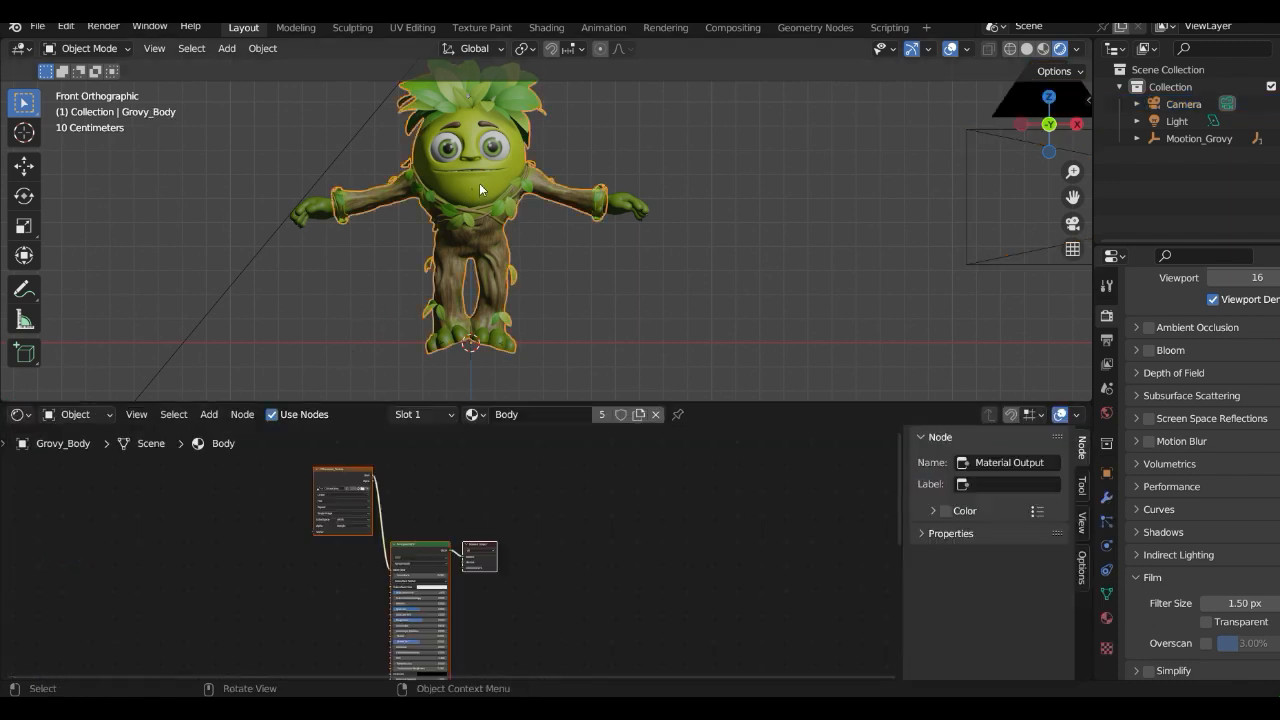
- Spread out the Body material's nodes and bring the NormalMap_Texture node into close view
{"action": "middle_click_drag", "start_coordinate": [504, 590], "coordinate": [676, 498]}
{"action": "left_click_drag", "start_coordinate": [506, 604], "coordinate": [505, 533]}
{"action": "middle_click_drag", "start_coordinate": [518, 616], "coordinate": [627, 507]}
{"action": "left_click_drag", "start_coordinate": [553, 628], "coordinate": [534, 580]}
{"action": "scroll", "coordinate": [557, 597], "scroll_direction": "up", "scroll_amount": 7}
{"action": "scroll", "coordinate": [627, 571], "scroll_direction": "up", "scroll_amount": 5}
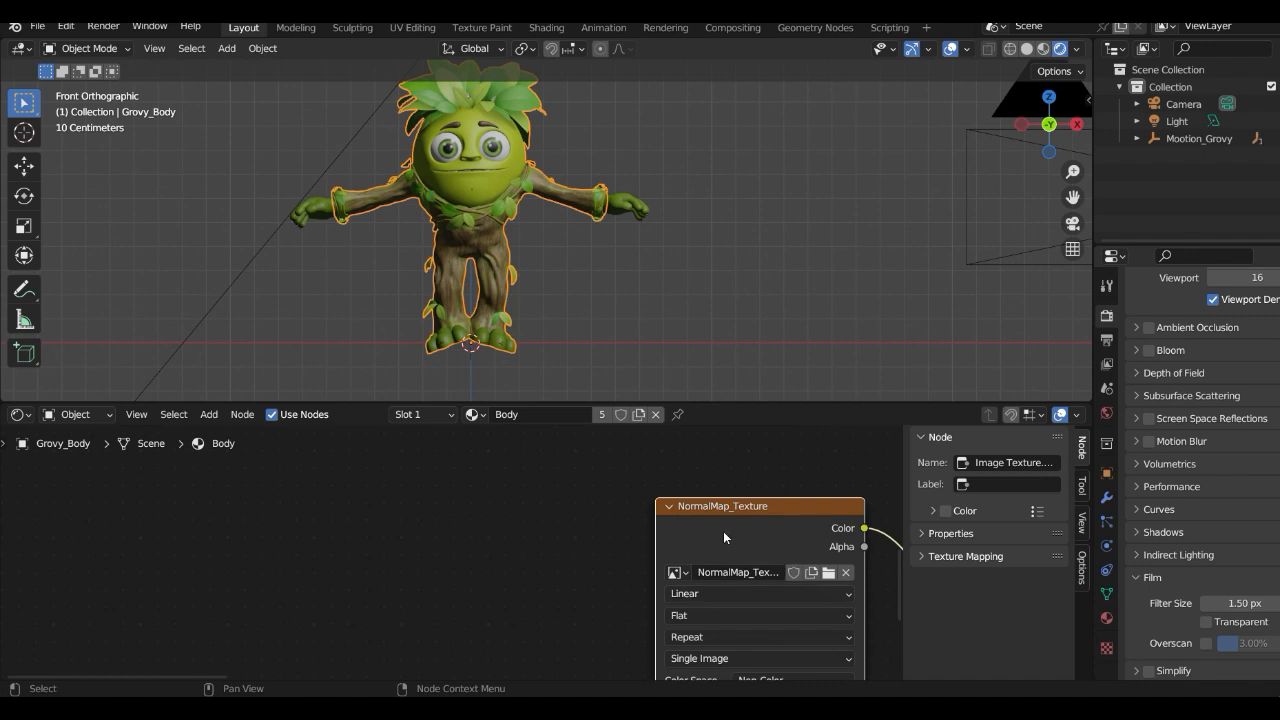
- Inspect the bark surface on the body up close, and browse the image files for the NormalMap_Texture node without loading one
{"action": "scroll", "coordinate": [488, 253], "scroll_direction": "up", "scroll_amount": 6}
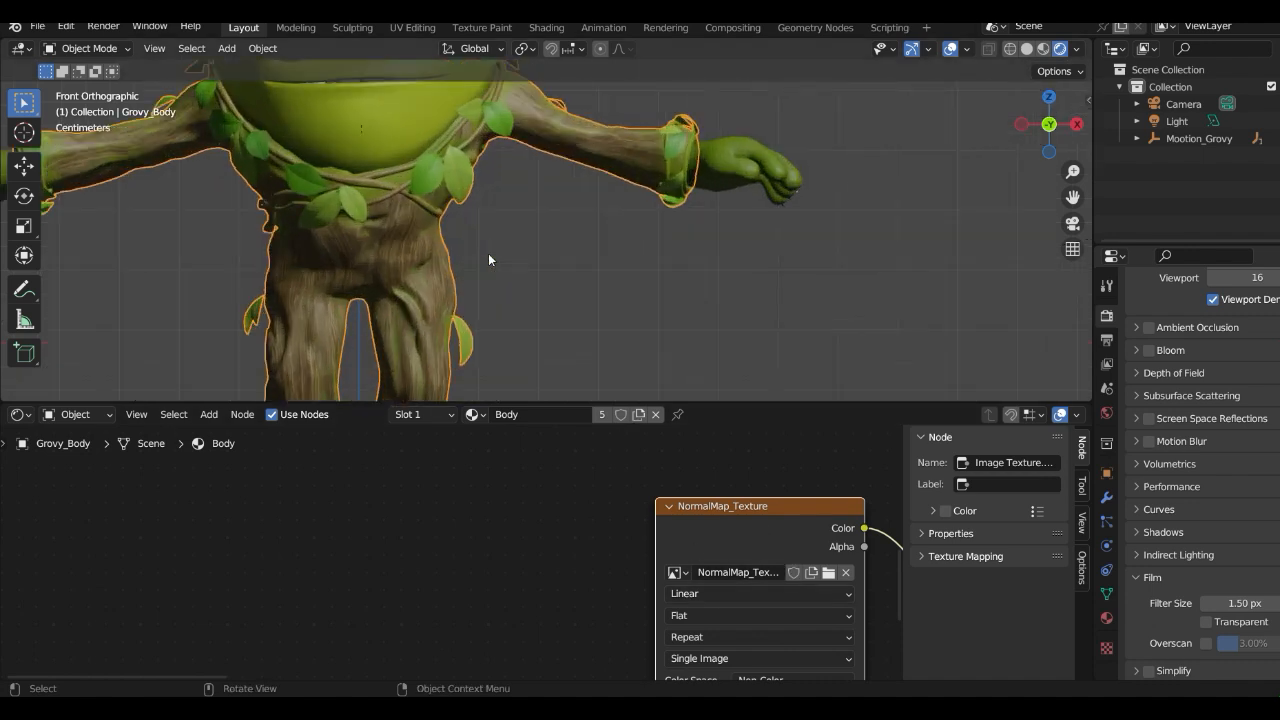
{"action": "scroll", "coordinate": [374, 290], "scroll_direction": "down", "scroll_amount": 2}
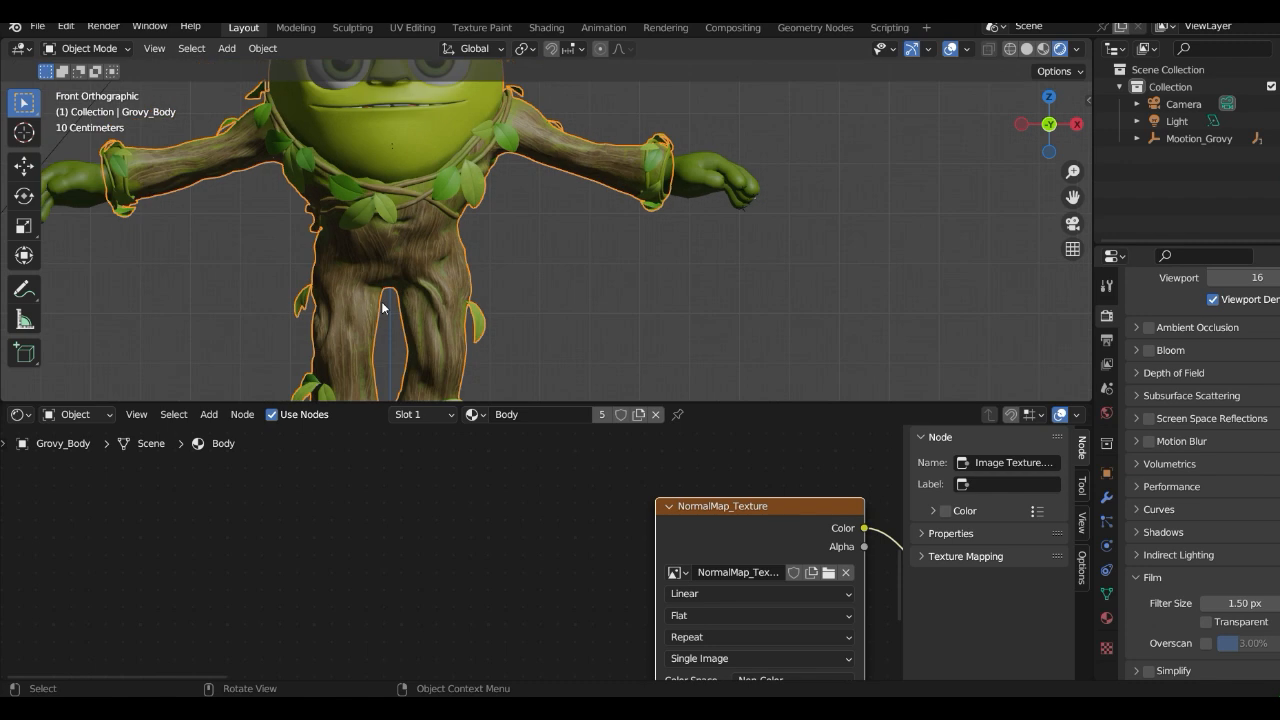
{"action": "scroll", "coordinate": [391, 326], "scroll_direction": "up", "scroll_amount": 6}
{"action": "scroll", "coordinate": [185, 278], "scroll_direction": "down", "scroll_amount": 5}
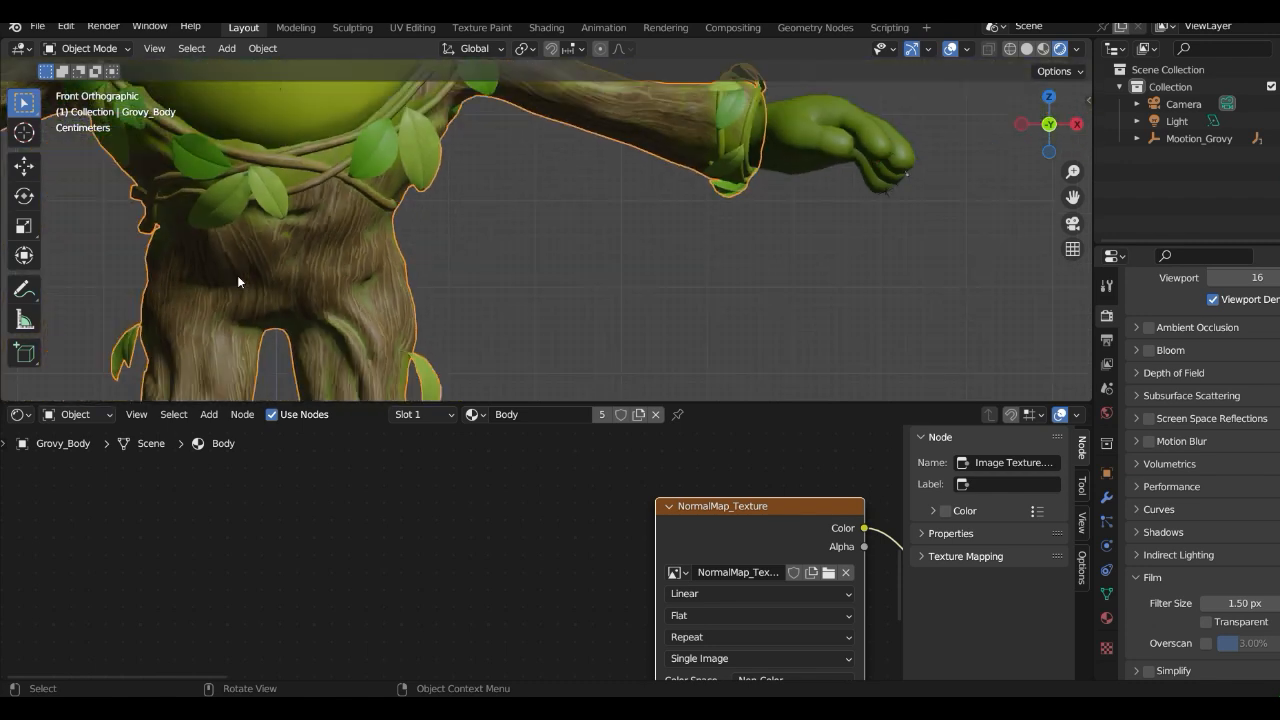
{"action": "scroll", "coordinate": [337, 292], "scroll_direction": "down", "scroll_amount": 5}
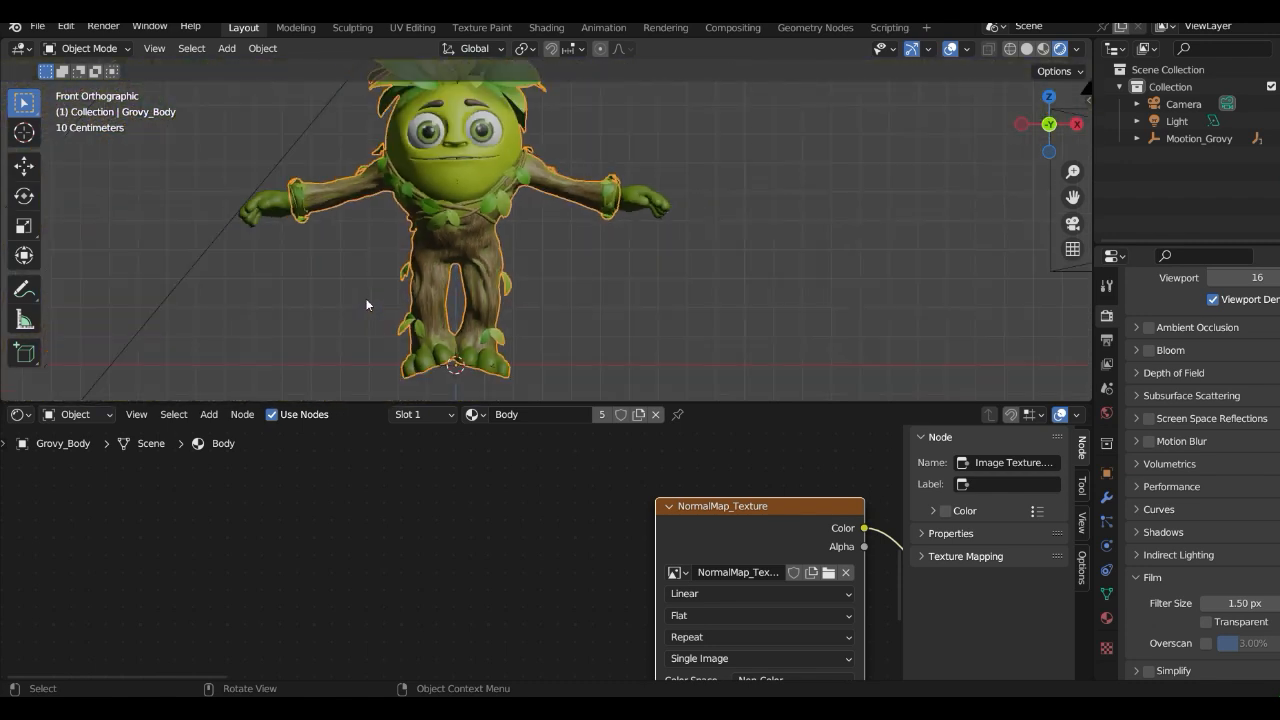
{"action": "left_click", "coordinate": [827, 573]}
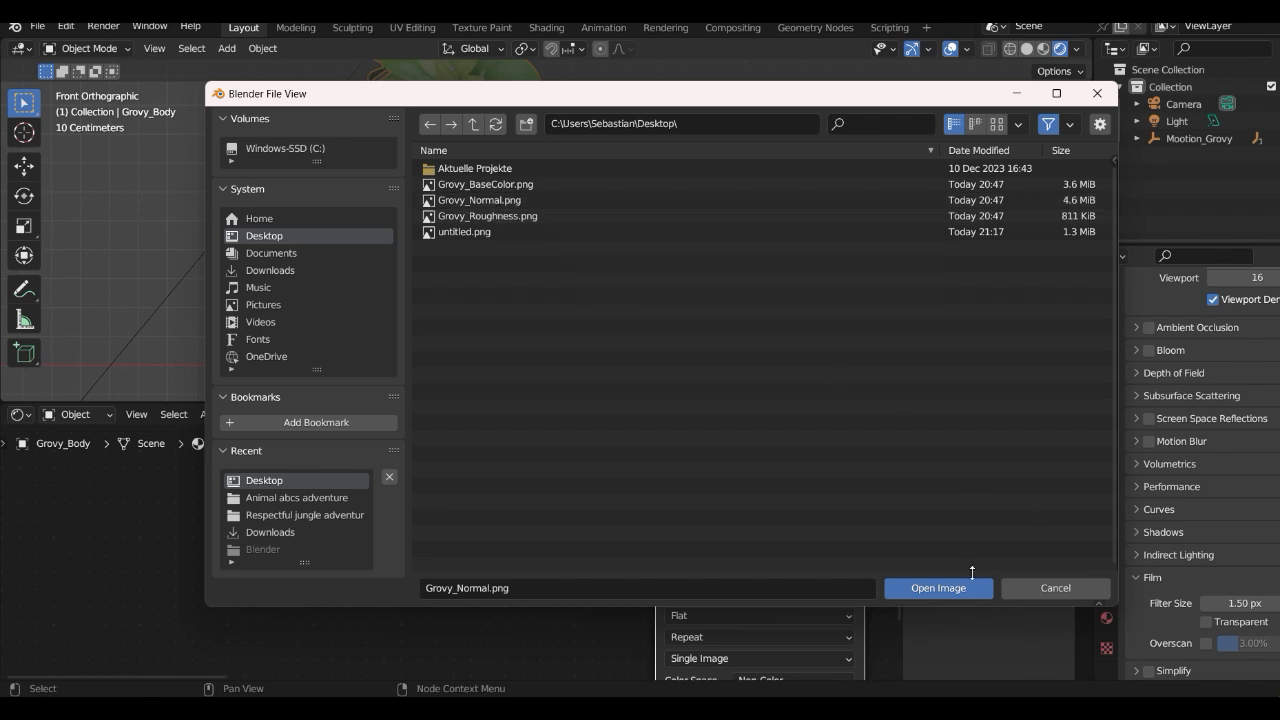
{"action": "left_click", "coordinate": [1046, 589]}
- Find the DiffuseColor_Texture node and browse the image files available for it without loading one
{"action": "scroll", "coordinate": [490, 215], "scroll_direction": "down", "scroll_amount": 2}
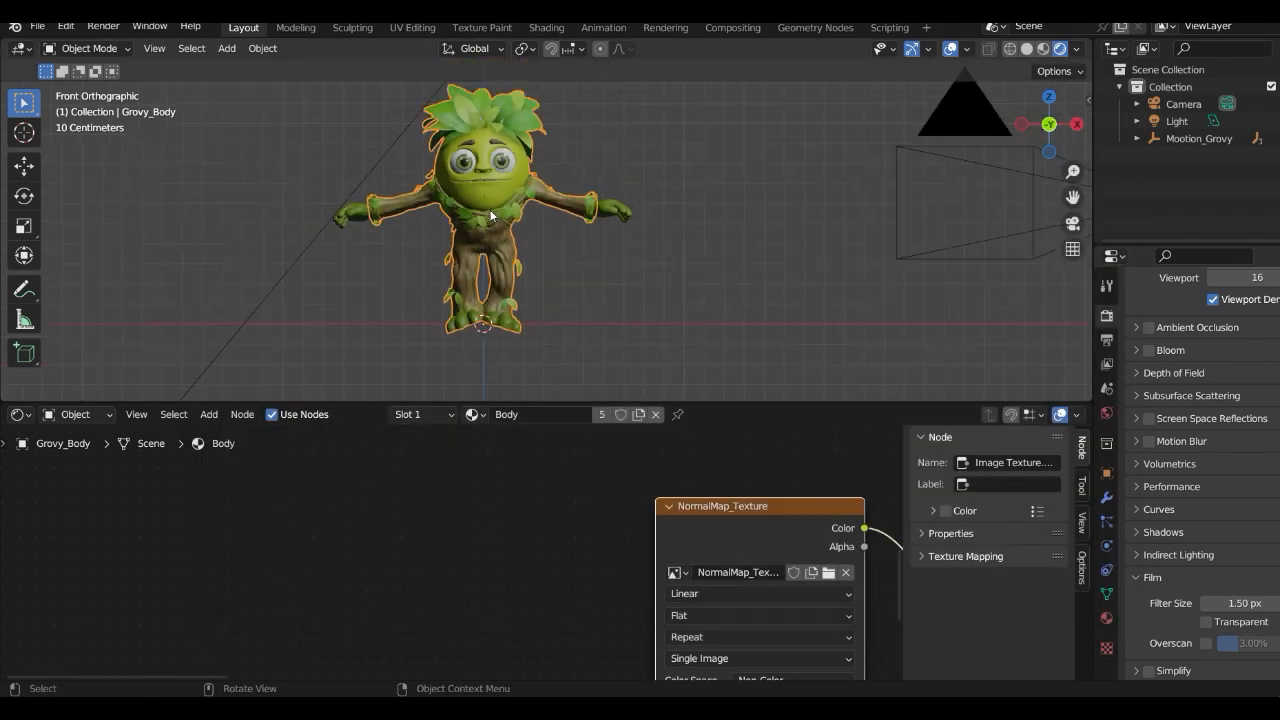
{"action": "scroll", "coordinate": [762, 548], "scroll_direction": "down", "scroll_amount": 11}
{"action": "middle_click_drag", "start_coordinate": [612, 428], "coordinate": [426, 574]}
{"action": "scroll", "coordinate": [647, 585], "scroll_direction": "up", "scroll_amount": 5}
{"action": "scroll", "coordinate": [495, 552], "scroll_direction": "up", "scroll_amount": 4}
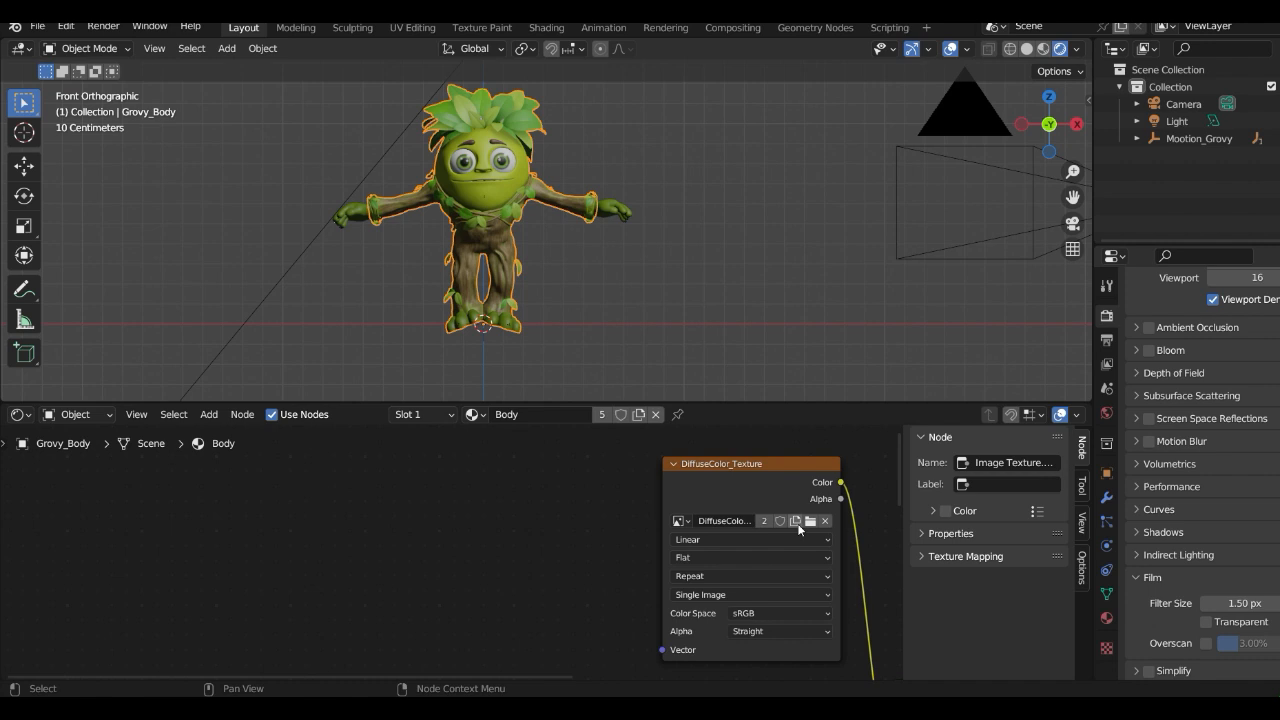
{"action": "left_click", "coordinate": [810, 522]}
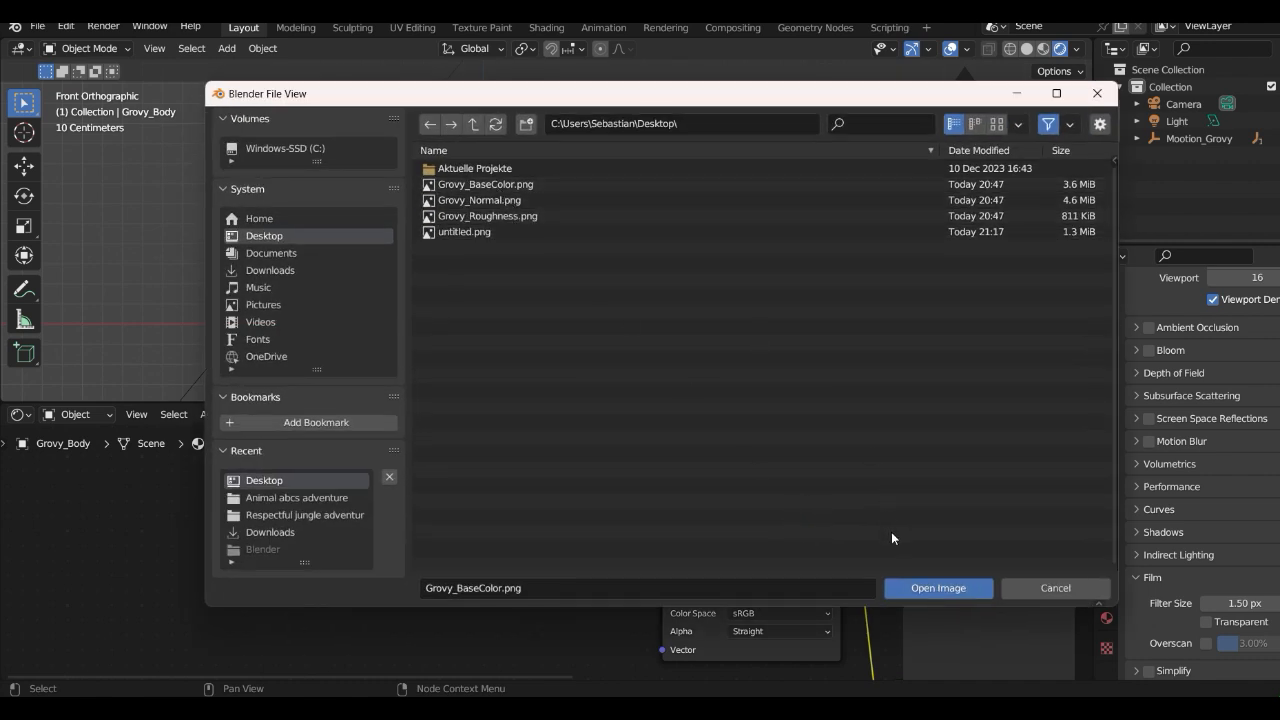
{"action": "left_click", "coordinate": [1045, 588]}
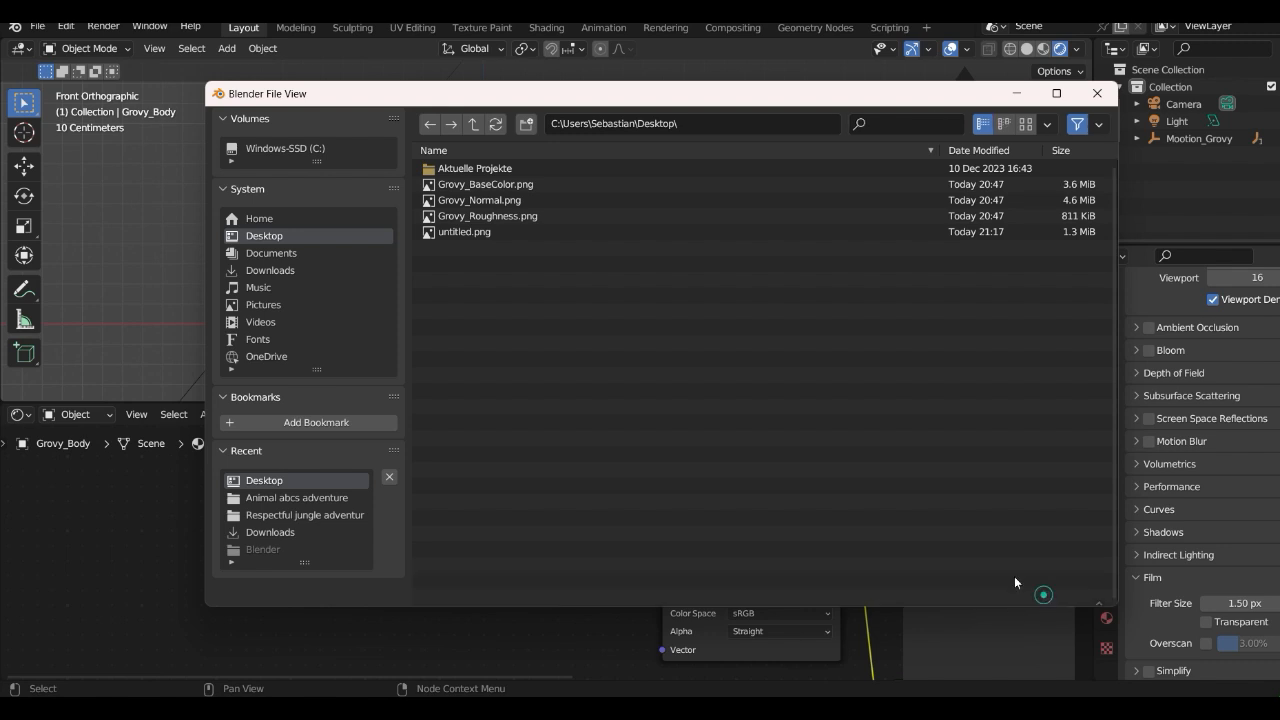
- Enlarge the 3D viewport and switch the Grovy body to Texture Paint mode
{"action": "scroll", "coordinate": [507, 204], "scroll_direction": "up", "scroll_amount": 1}
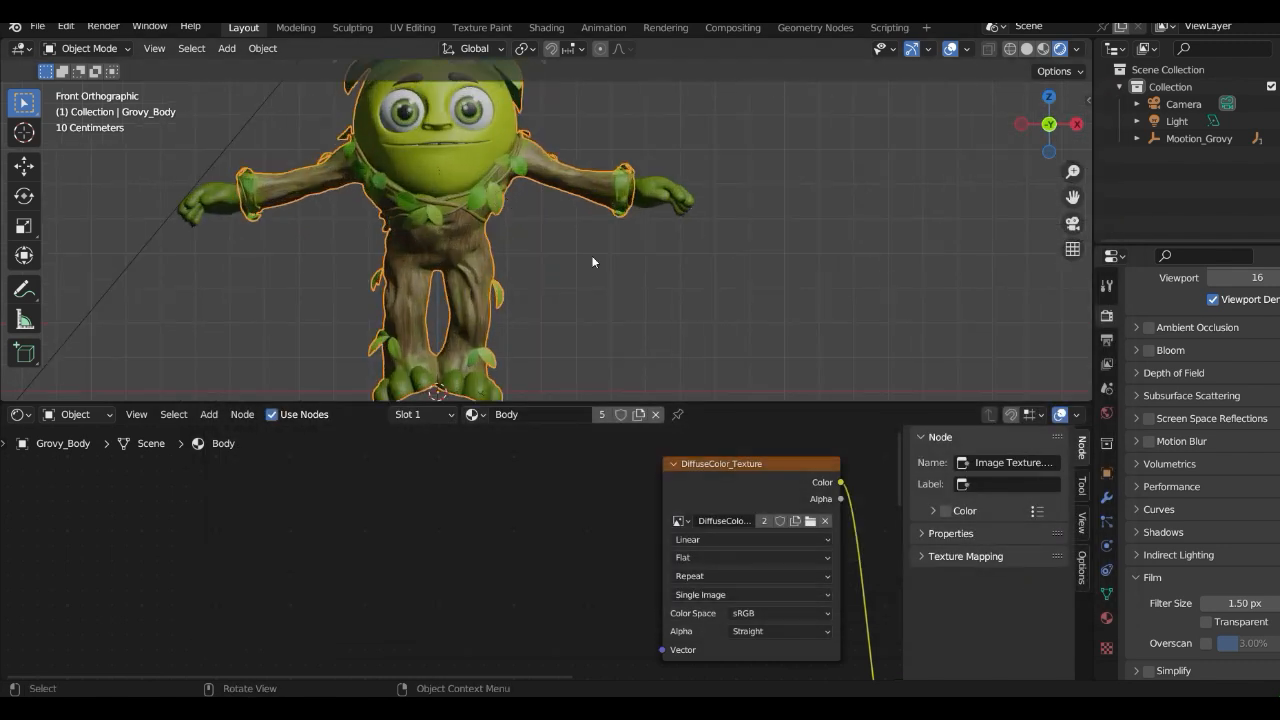
{"action": "left_click_drag", "start_coordinate": [790, 404], "coordinate": [790, 514]}
{"action": "left_click", "coordinate": [88, 48]}
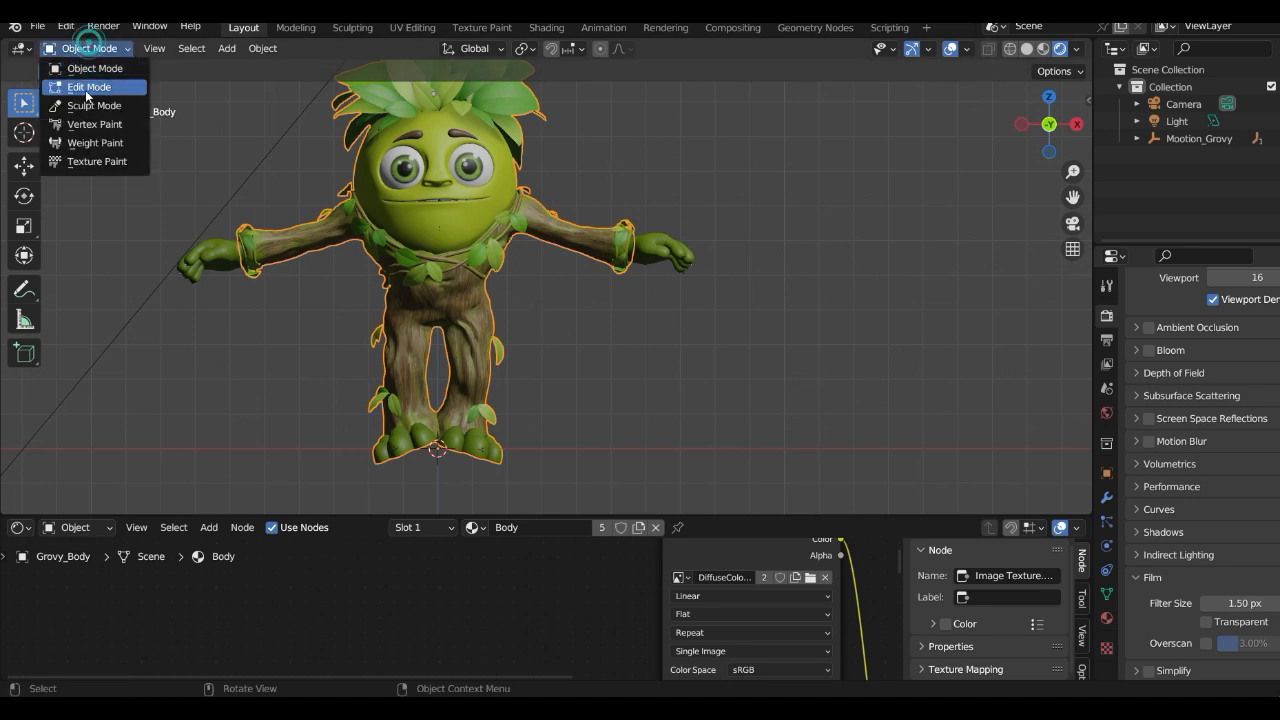
{"action": "left_click", "coordinate": [97, 161]}
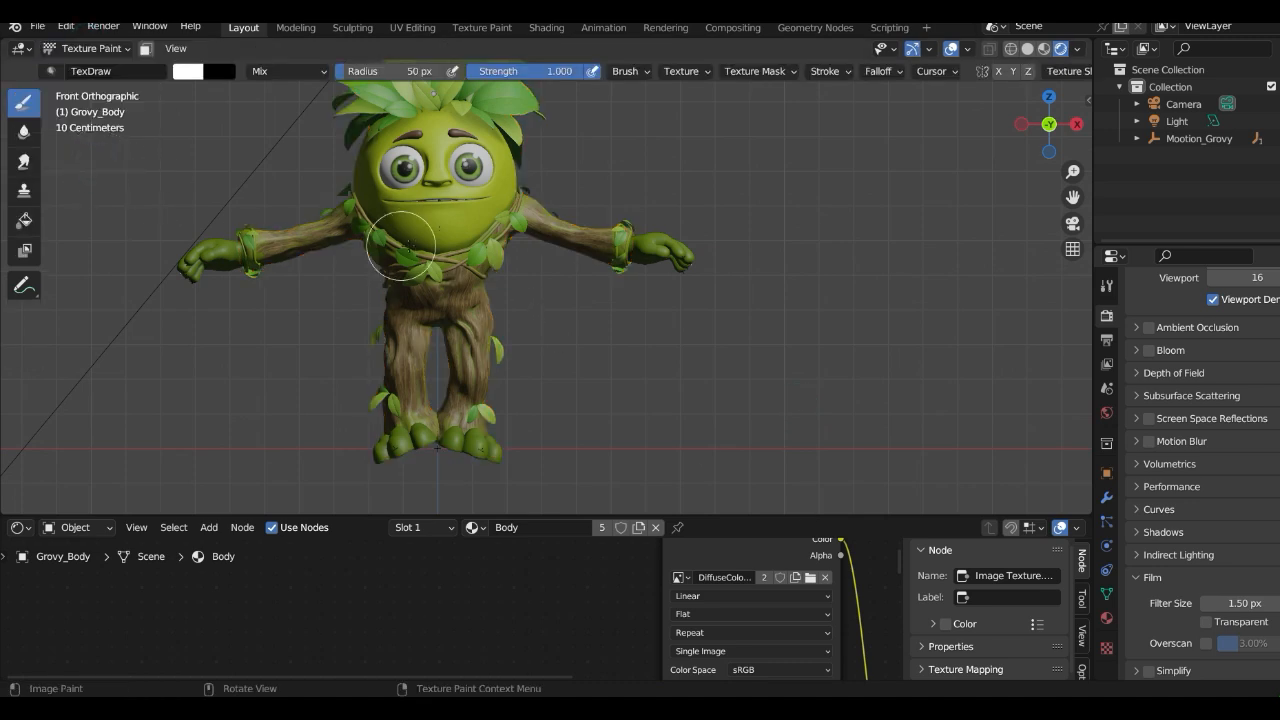
{"action": "scroll", "coordinate": [414, 257], "scroll_direction": "down", "scroll_amount": 2}
- Change the node area to an enlarged Image Editor and display the DiffuseColor_Texture image with its UV layout
{"action": "left_click", "coordinate": [24, 529]}
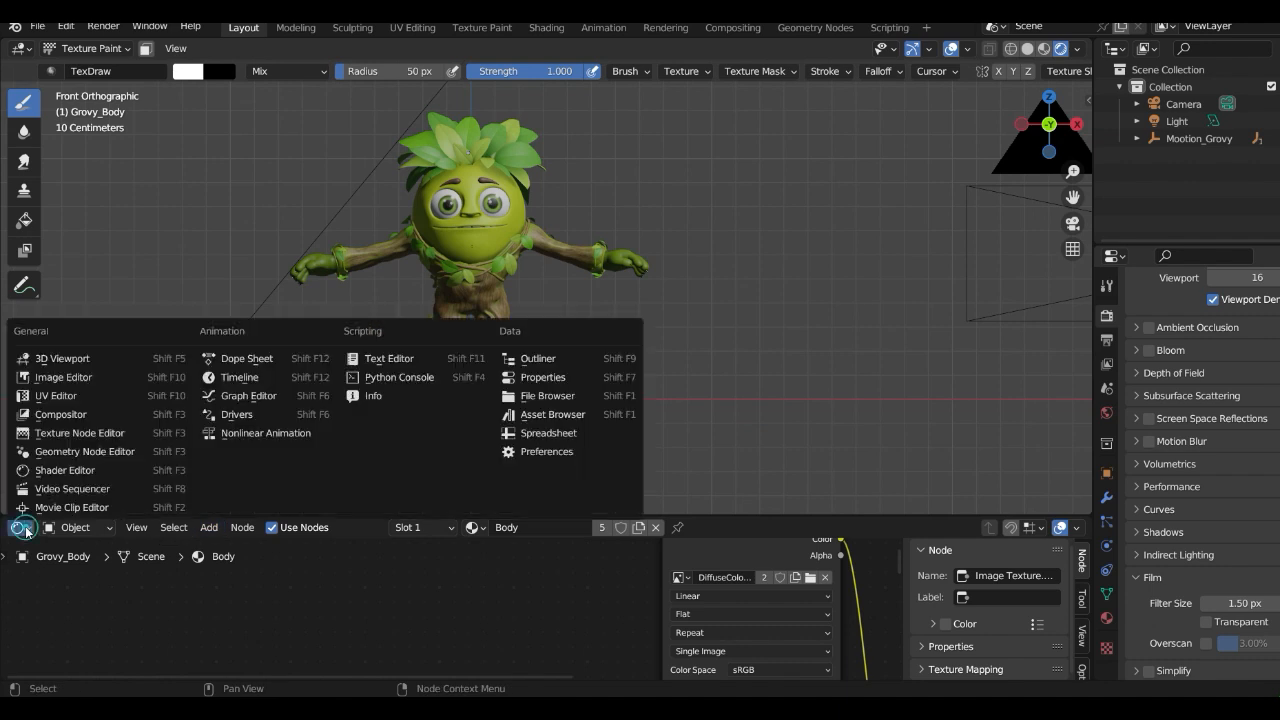
{"action": "left_click", "coordinate": [63, 378]}
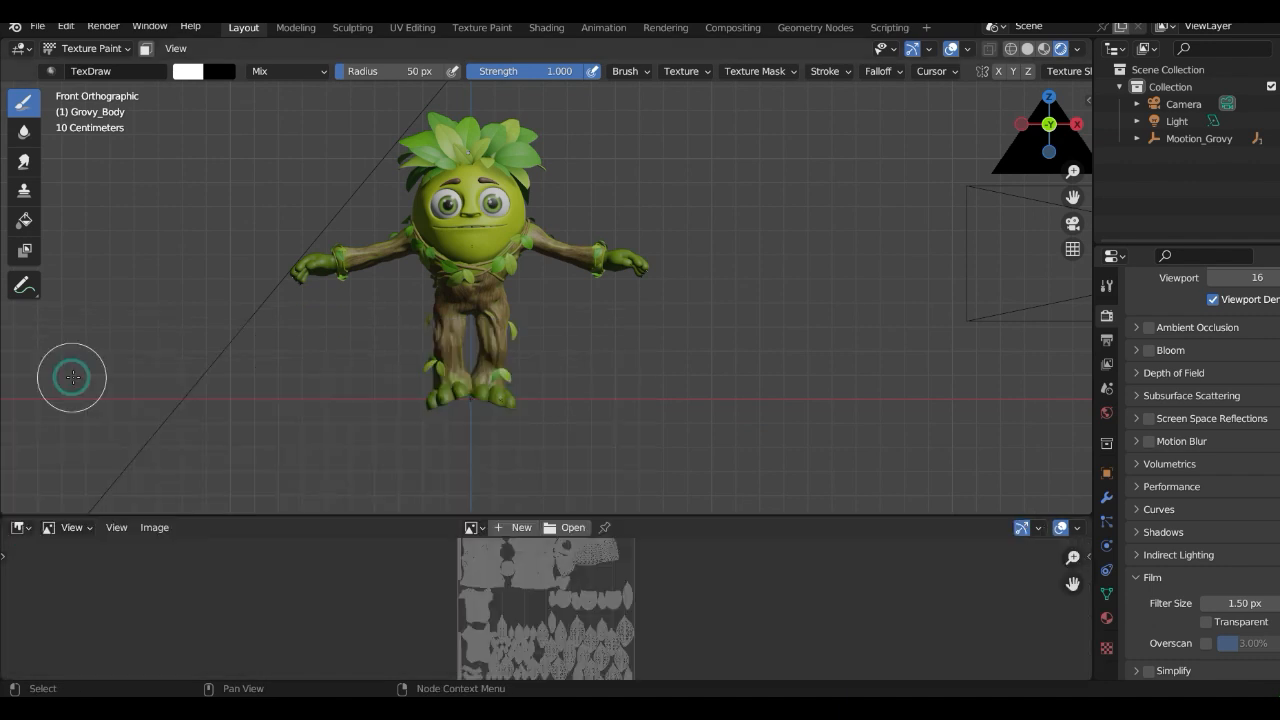
{"action": "left_click_drag", "start_coordinate": [631, 517], "coordinate": [632, 357]}
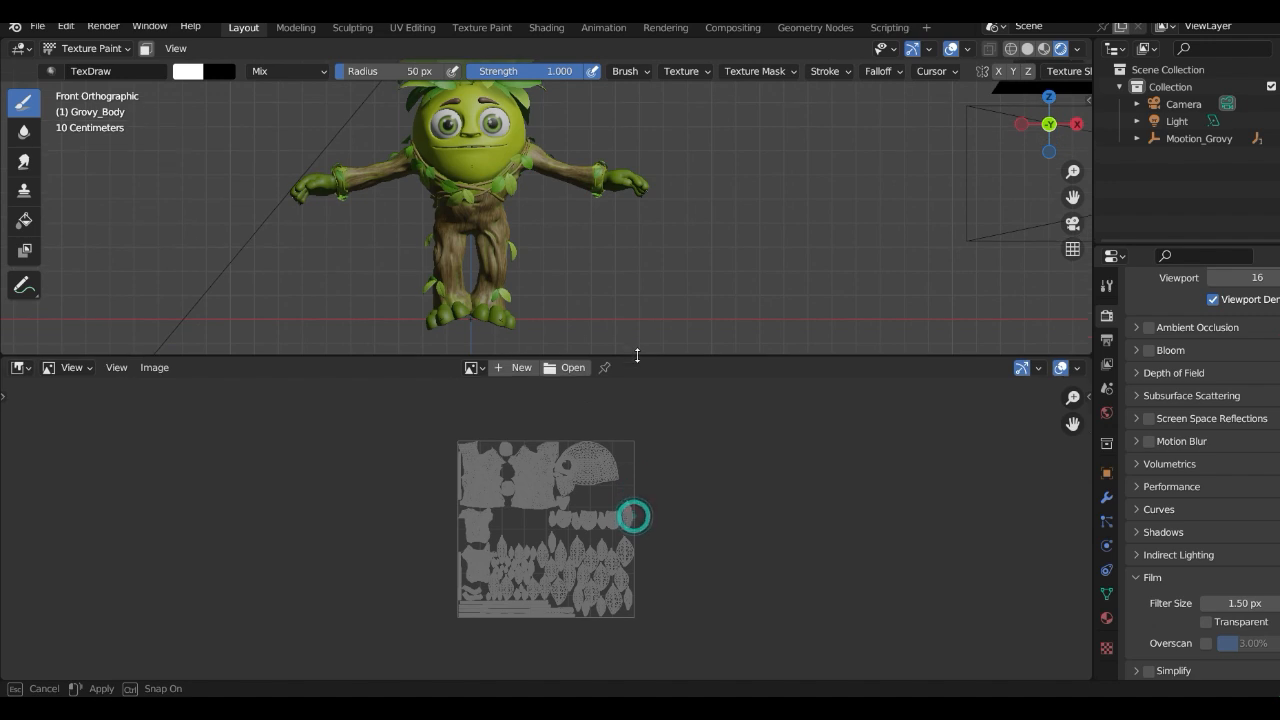
{"action": "scroll", "coordinate": [571, 452], "scroll_direction": "up", "scroll_amount": 2}
{"action": "left_click", "coordinate": [470, 368]}
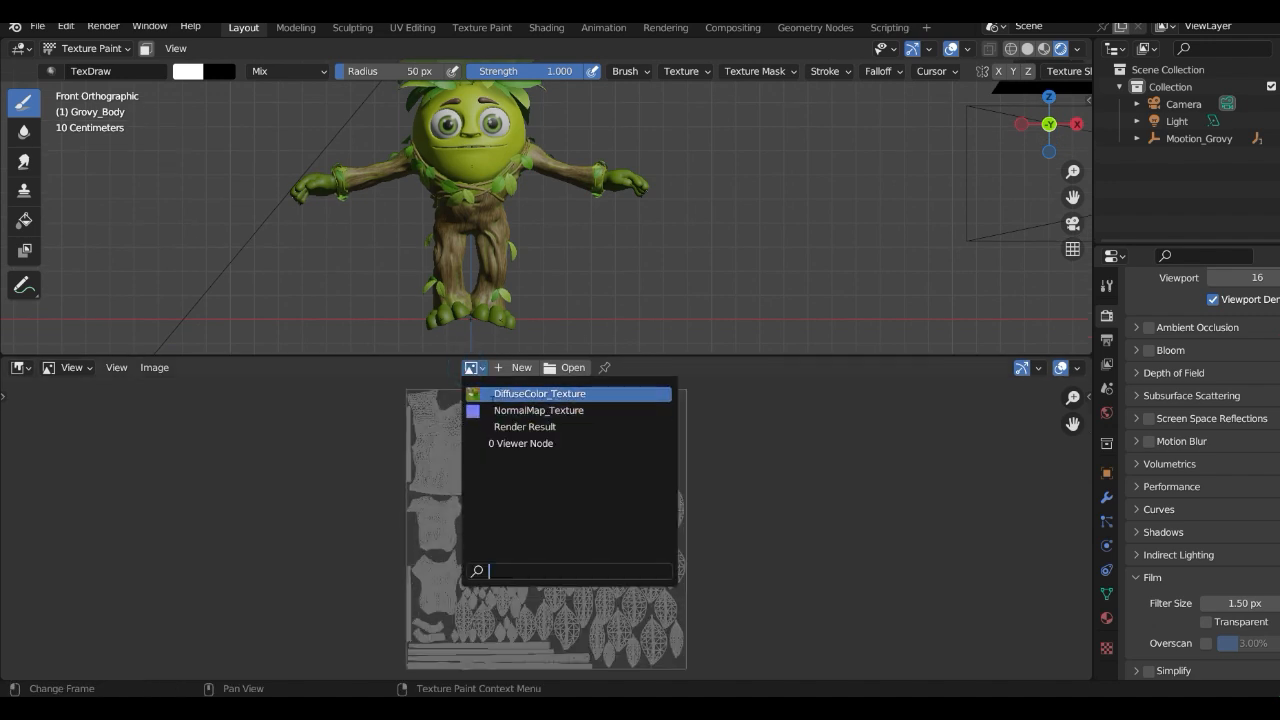
{"action": "left_click", "coordinate": [518, 393]}
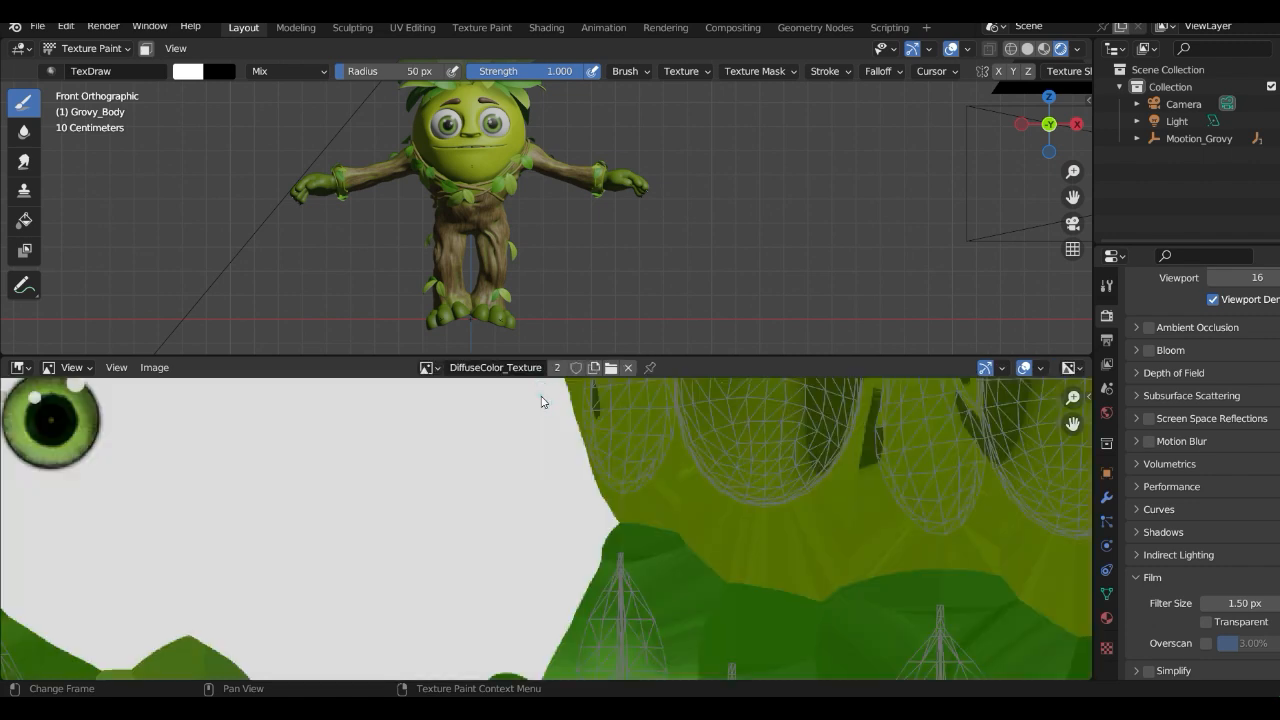
{"action": "scroll", "coordinate": [581, 465], "scroll_direction": "down", "scroll_amount": 3}
{"action": "scroll", "coordinate": [581, 463], "scroll_direction": "down", "scroll_amount": 2}
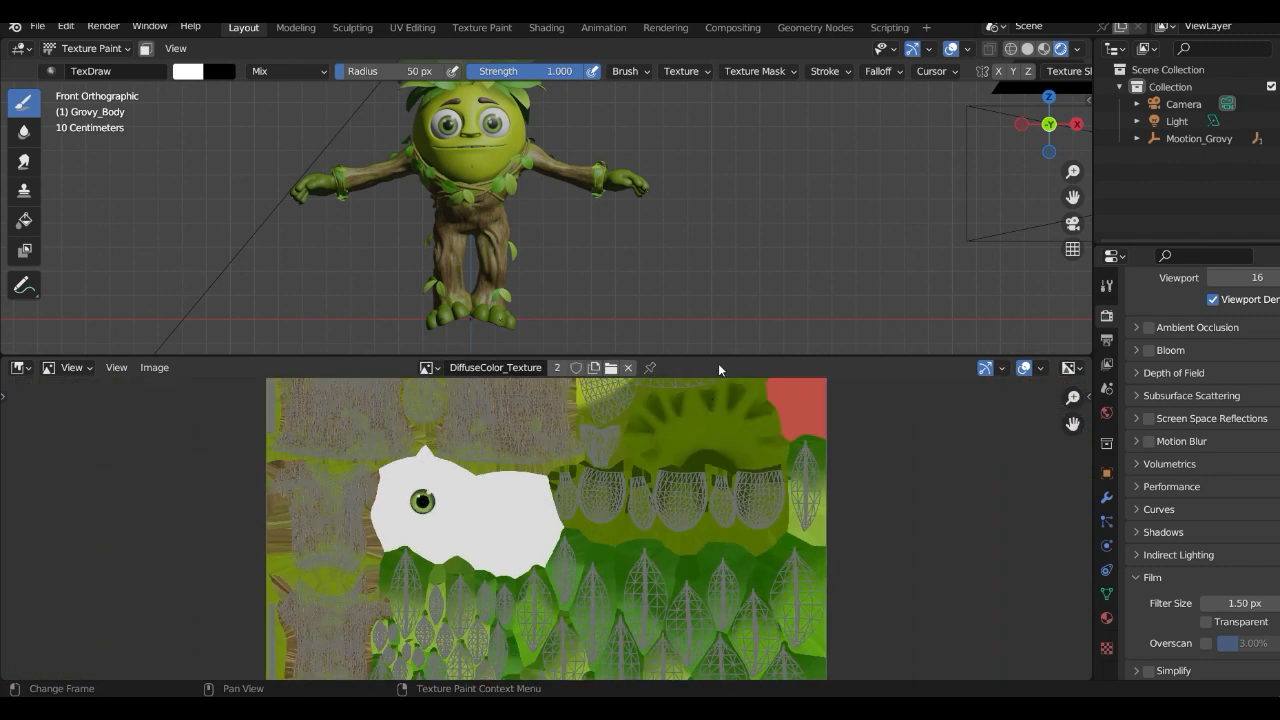
- Set the viewport to Material Preview shading in an angled perspective view, and balance the viewport and Image Editor sizes
{"action": "left_click_drag", "start_coordinate": [700, 356], "coordinate": [704, 452]}
{"action": "scroll", "coordinate": [523, 214], "scroll_direction": "up", "scroll_amount": 1}
{"action": "middle_click_drag", "start_coordinate": [541, 196], "coordinate": [526, 244], "text": "shift"}
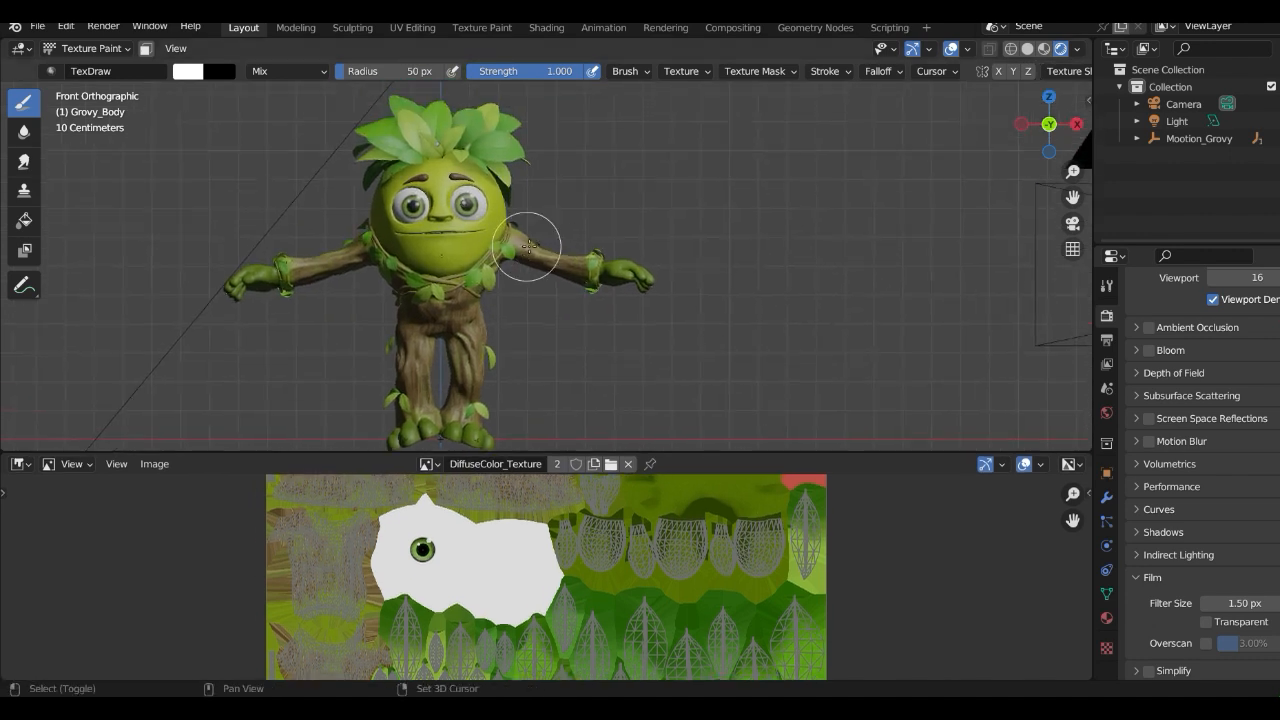
{"action": "left_click", "coordinate": [1043, 48]}
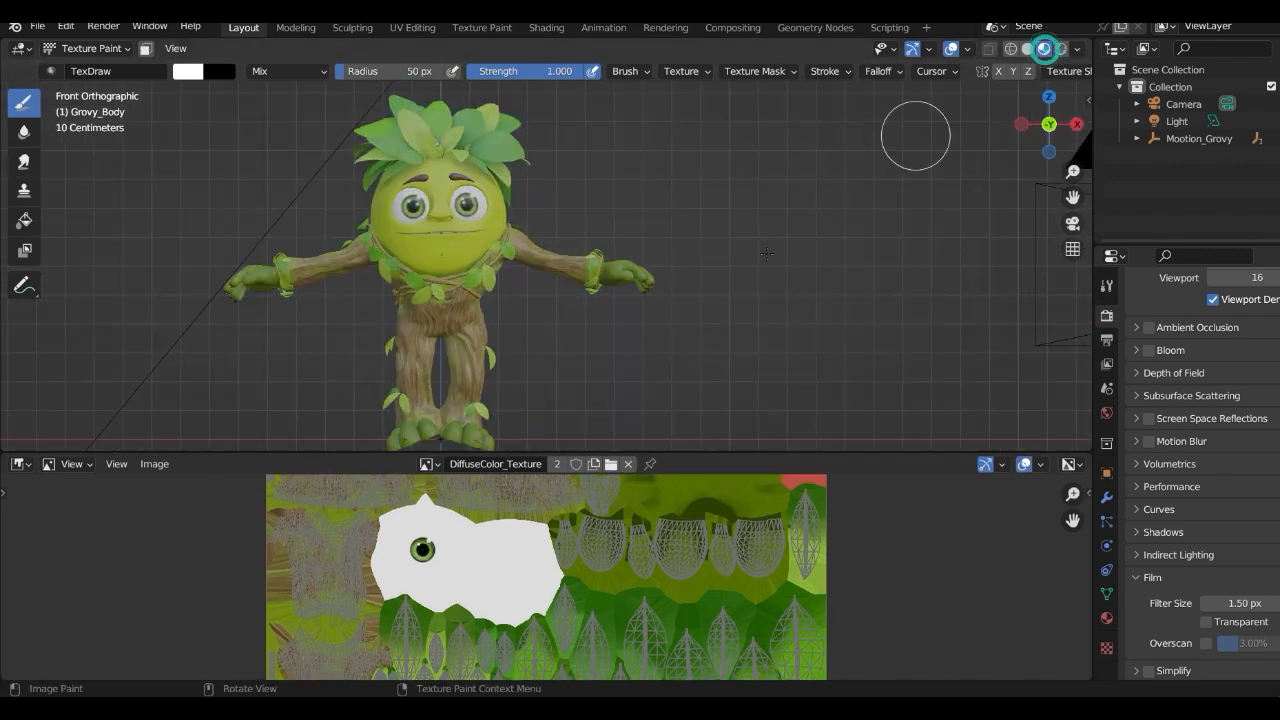
{"action": "key", "text": "KP_5"}
{"action": "mouse_move", "coordinate": [590, 285]}
{"action": "middle_mouse_down"}
{"action": "mouse_move", "coordinate": [564, 289]}
{"action": "mouse_move", "coordinate": [646, 277]}
{"action": "mouse_move", "coordinate": [582, 287]}
{"action": "middle_mouse_up"}
{"action": "scroll", "coordinate": [572, 286], "scroll_direction": "up", "scroll_amount": 2}
{"action": "scroll", "coordinate": [590, 290], "scroll_direction": "up", "scroll_amount": 1}
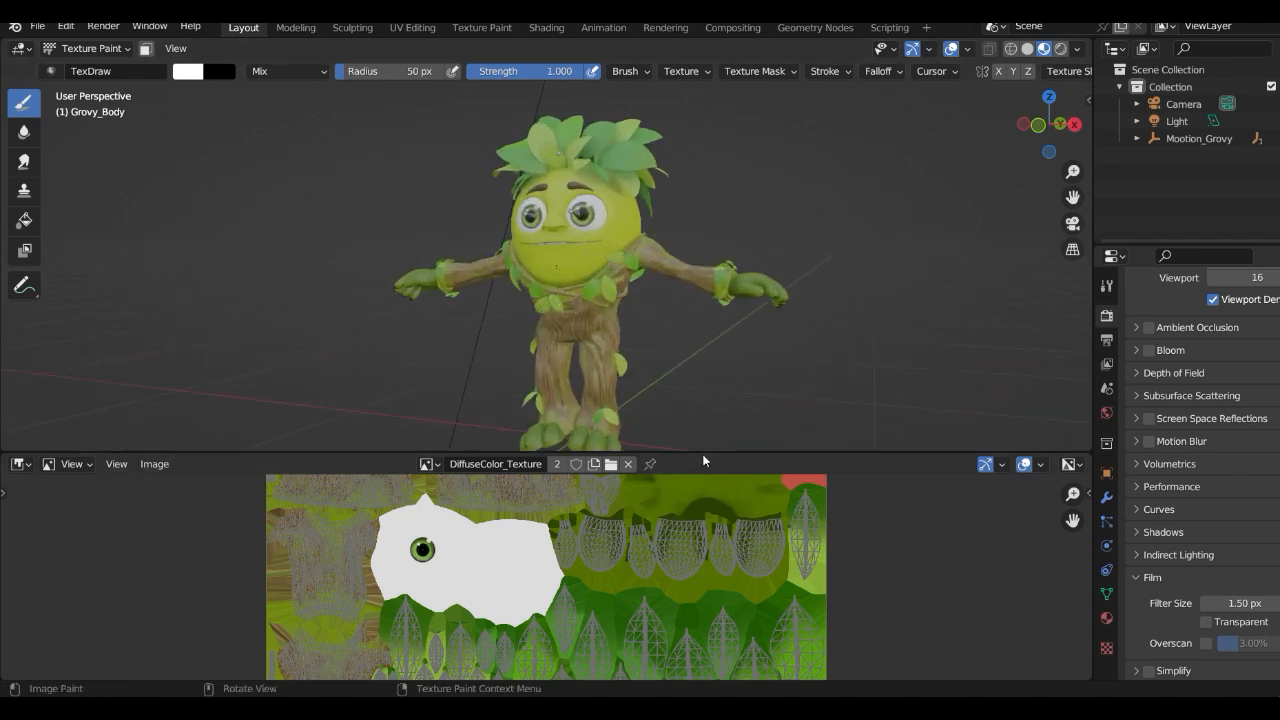
{"action": "left_click_drag", "start_coordinate": [703, 453], "coordinate": [703, 387]}
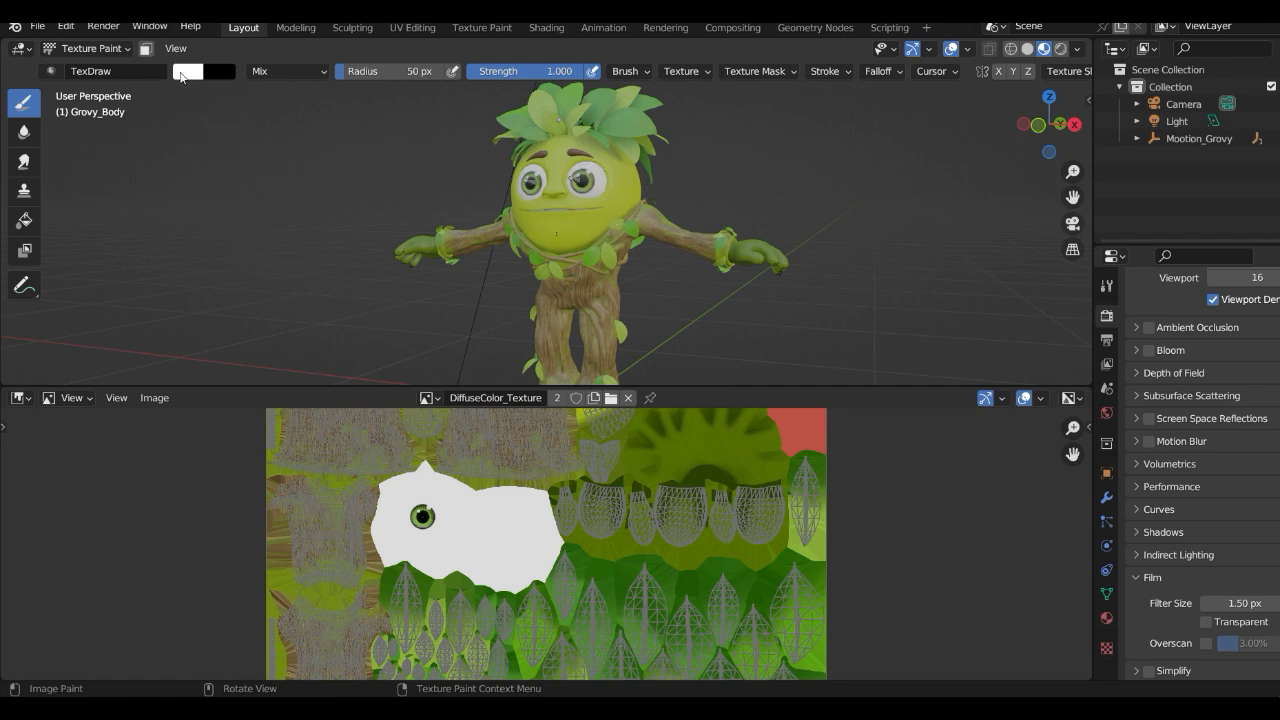
- Choose a red brush colour for texture painting and switch the Image Editor to Paint mode
{"action": "left_click", "coordinate": [182, 73]}
{"action": "left_click", "coordinate": [240, 207]}
{"action": "left_click", "coordinate": [70, 398]}
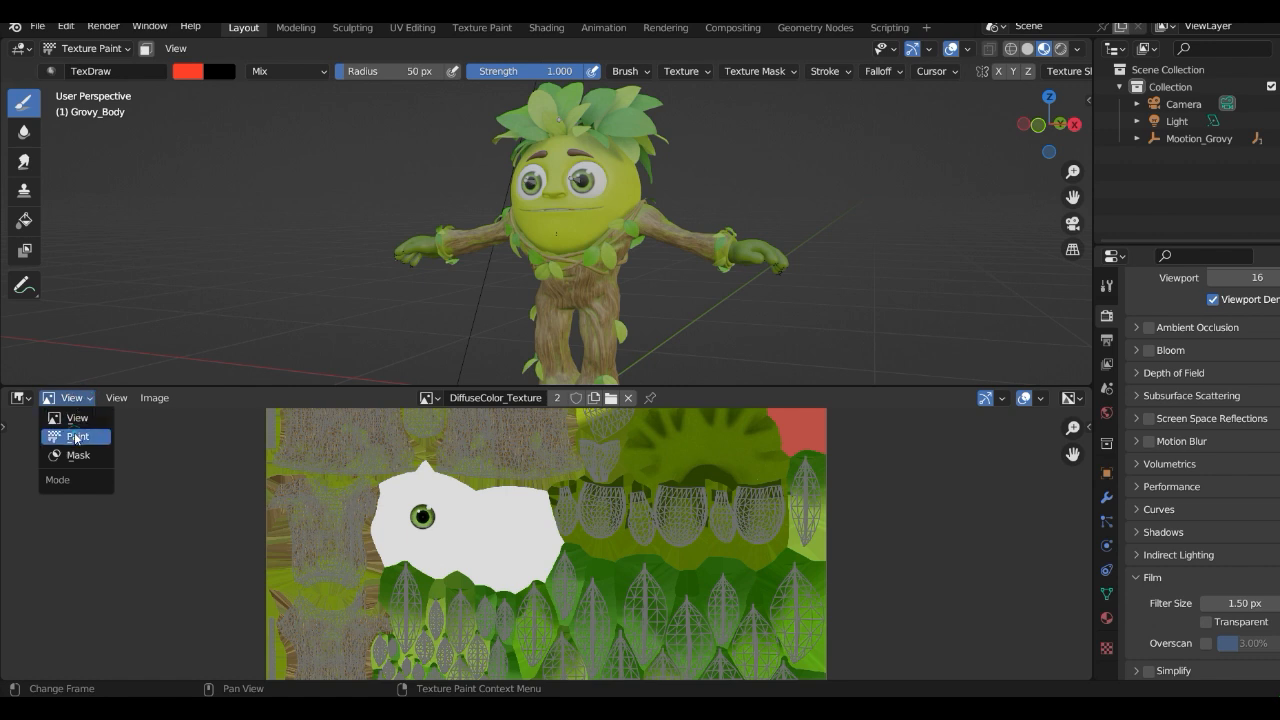
{"action": "left_click", "coordinate": [75, 437]}
- Reduce the brush radius to 15 px and paint a red arc around the upper edge of the eye on the texture
{"action": "scroll", "coordinate": [472, 549], "scroll_direction": "up", "scroll_amount": 3}
{"action": "middle_click_drag", "start_coordinate": [382, 526], "coordinate": [654, 598]}
{"action": "scroll", "coordinate": [528, 521], "scroll_direction": "up", "scroll_amount": 3}
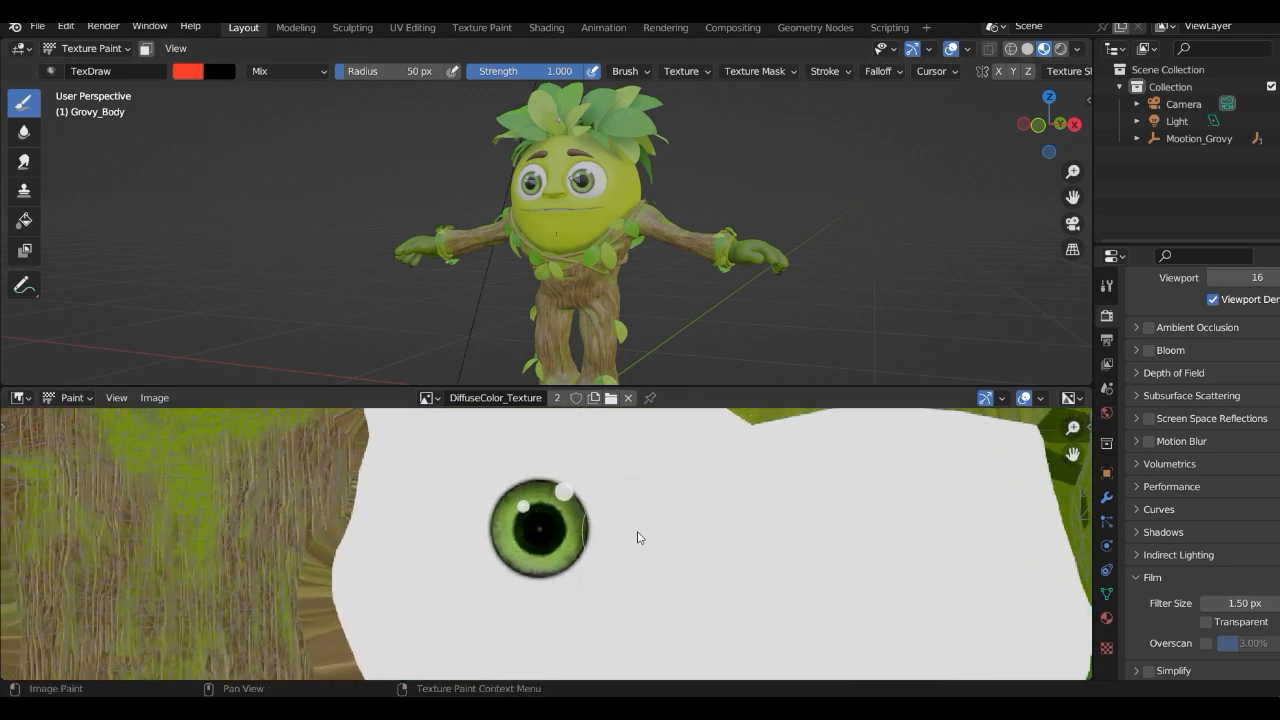
{"action": "key", "text": "f"}
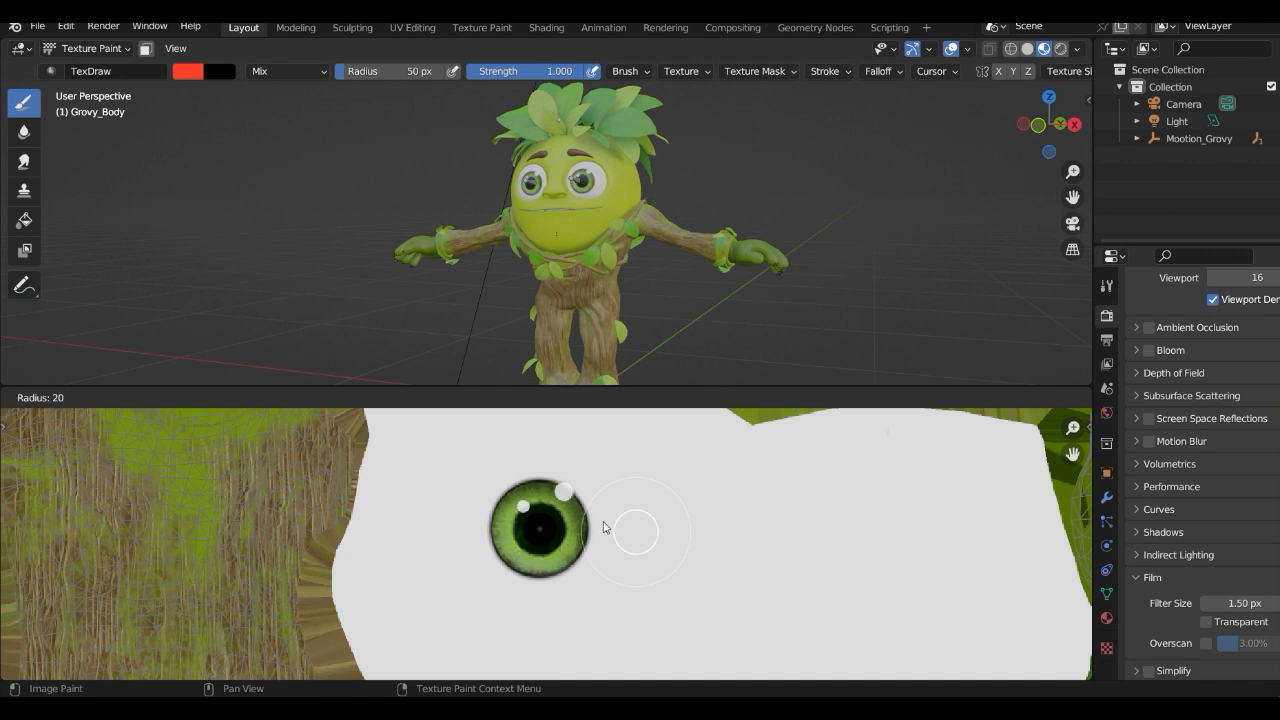
{"action": "left_click", "coordinate": [600, 528]}
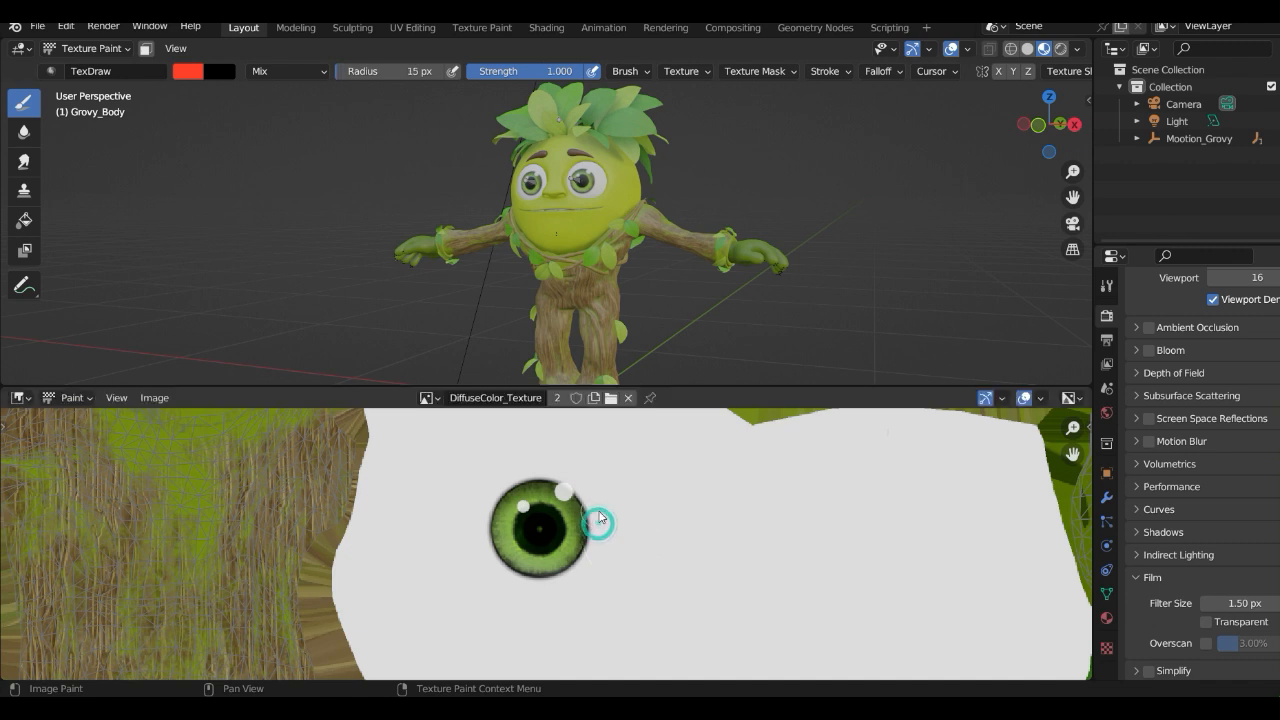
{"action": "mouse_move", "coordinate": [598, 513]}
{"action": "left_mouse_down"}
{"action": "mouse_move", "coordinate": [600, 500]}
{"action": "mouse_move", "coordinate": [560, 472]}
{"action": "mouse_move", "coordinate": [532, 475]}
{"action": "mouse_move", "coordinate": [506, 481]}
{"action": "mouse_move", "coordinate": [478, 528]}
{"action": "left_mouse_up"}
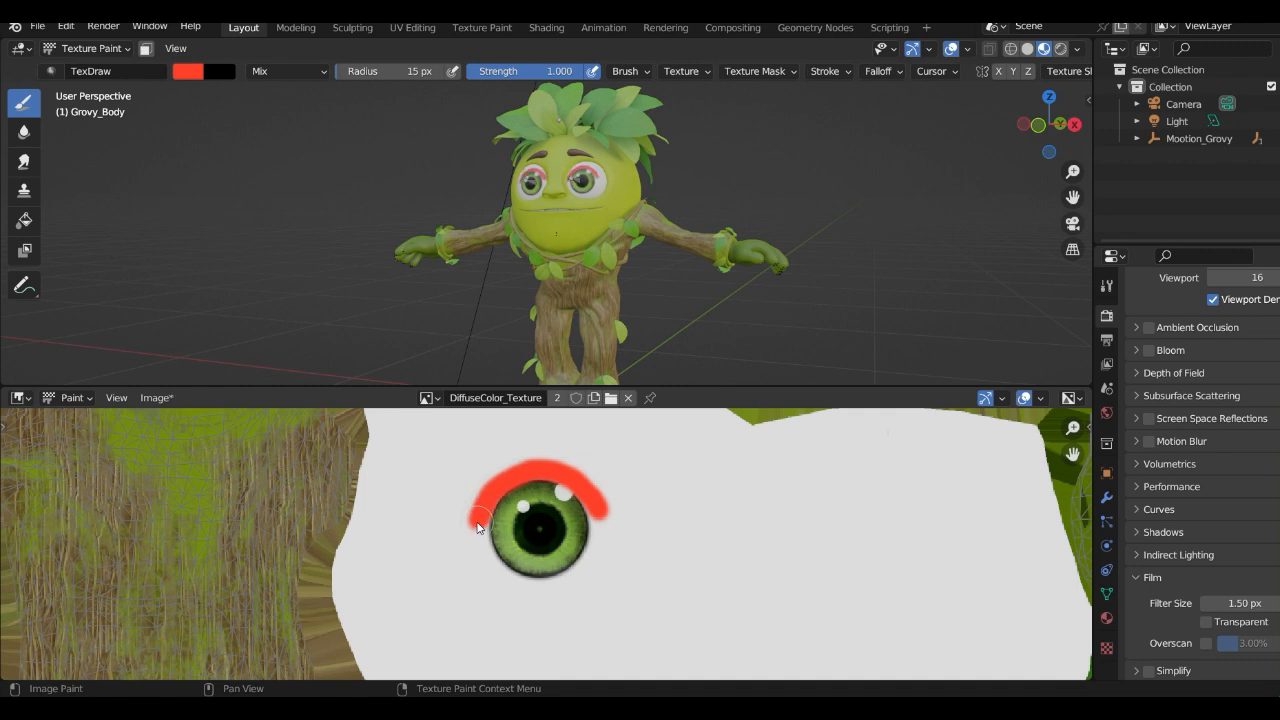
- Paint the pupil red and add freehand red strokes across the bark, head, eye-white and leaf areas of the texture
{"action": "middle_click_drag", "start_coordinate": [549, 176], "coordinate": [588, 163]}
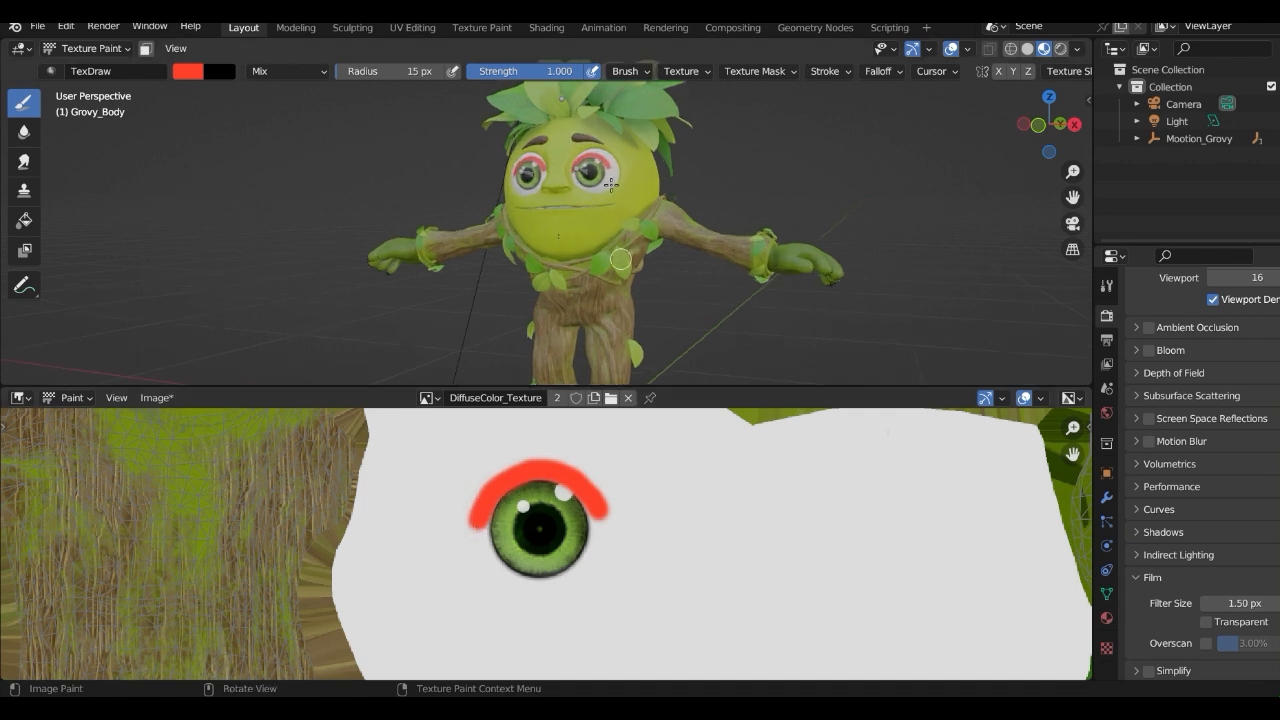
{"action": "scroll", "coordinate": [613, 200], "scroll_direction": "up", "scroll_amount": 2}
{"action": "scroll", "coordinate": [560, 532], "scroll_direction": "up", "scroll_amount": 4}
{"action": "left_click", "coordinate": [534, 516]}
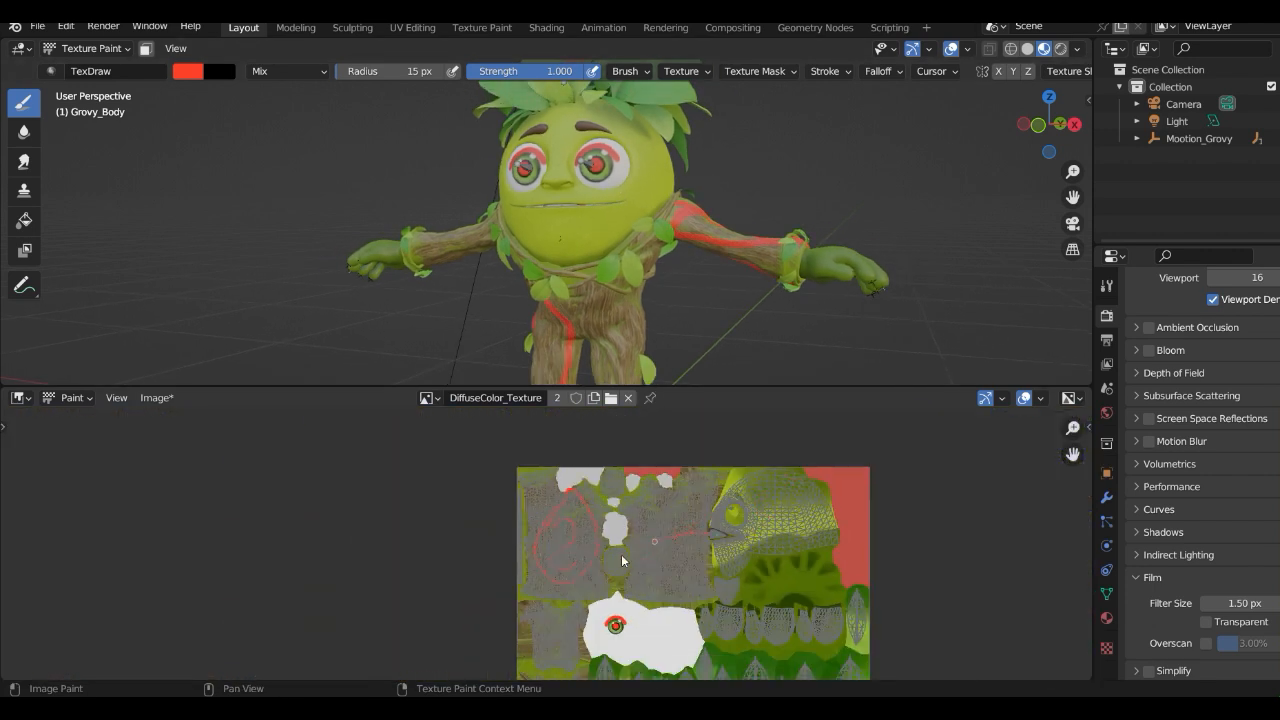
{"action": "left_click_drag", "start_coordinate": [605, 602], "coordinate": [704, 622]}
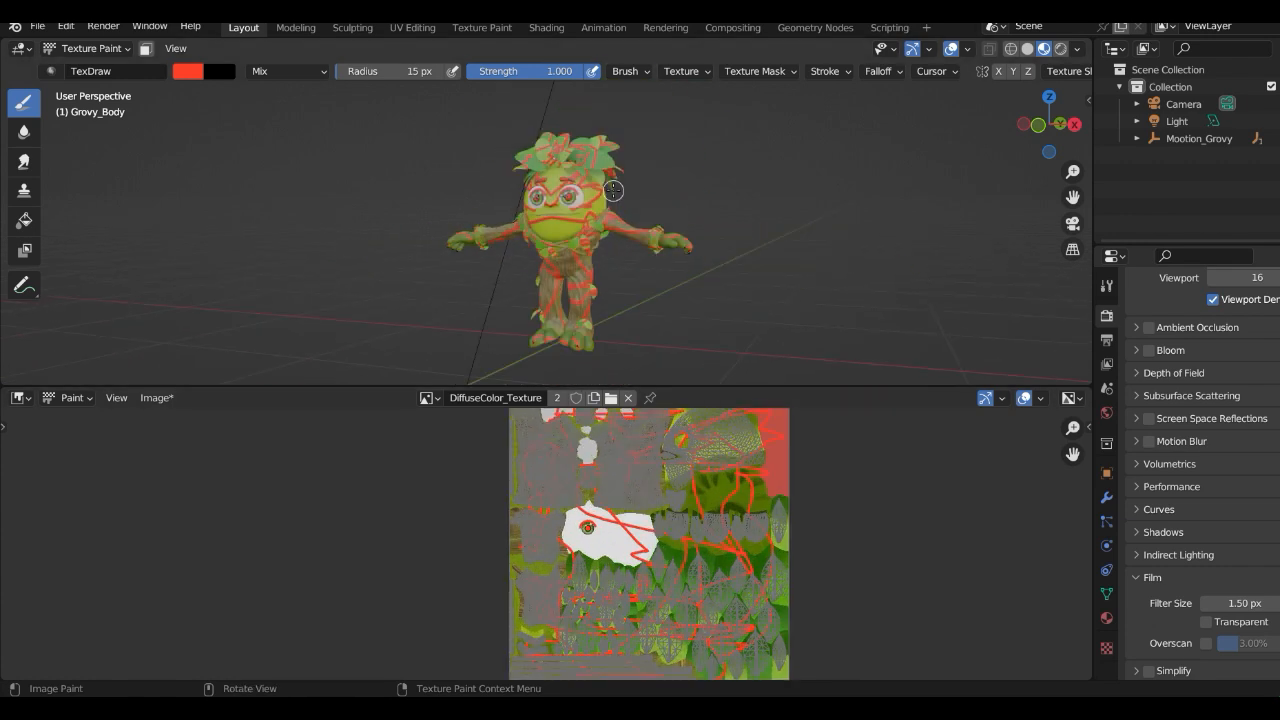
- Switch the viewport to Rendered shading and inspect the painted character up close, through the camera and in an angled perspective view
{"action": "scroll", "coordinate": [595, 228], "scroll_direction": "up", "scroll_amount": 1}
{"action": "left_click", "coordinate": [1059, 49]}
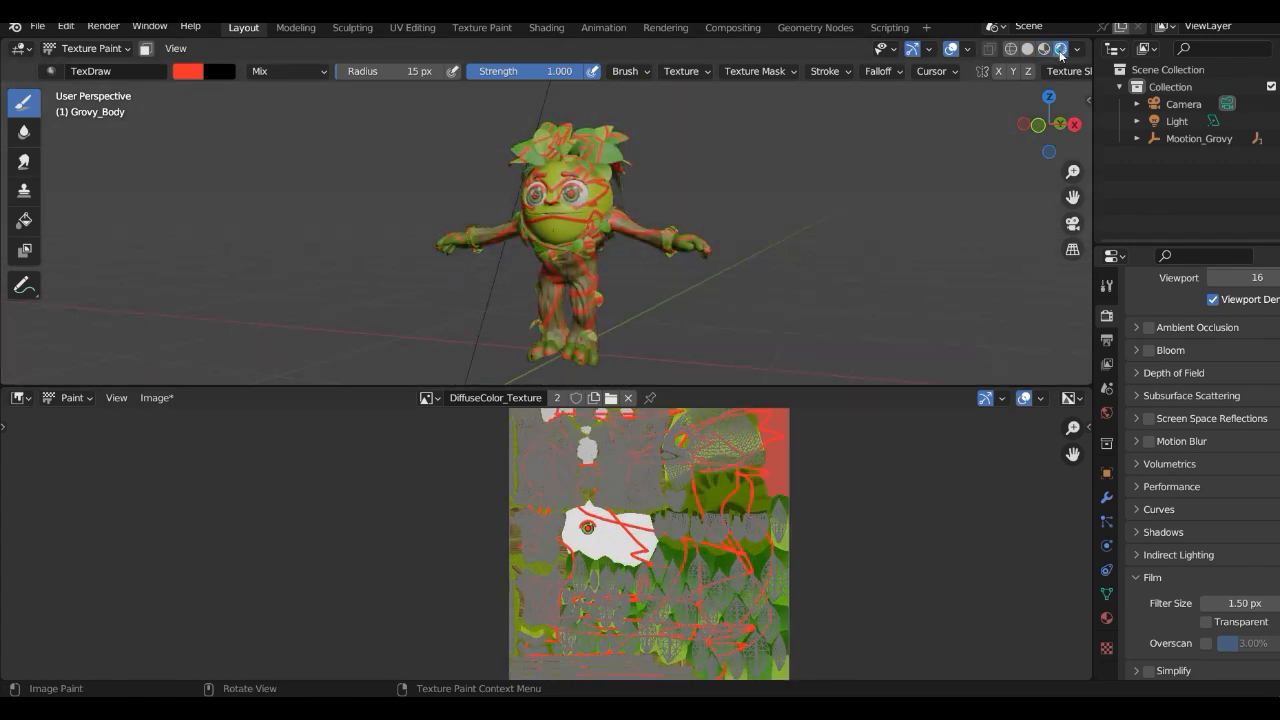
{"action": "scroll", "coordinate": [605, 205], "scroll_direction": "up", "scroll_amount": 4}
{"action": "scroll", "coordinate": [605, 205], "scroll_direction": "down", "scroll_amount": 5}
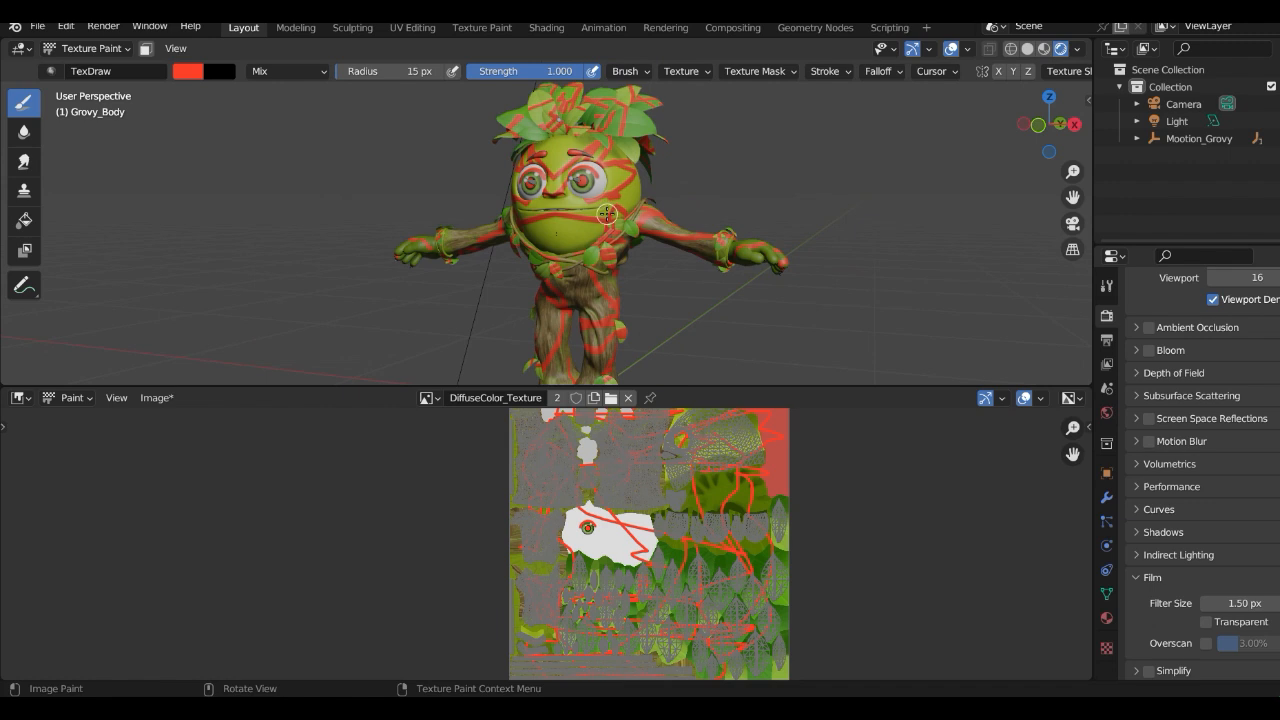
{"action": "key", "text": "KP_0"}
{"action": "scroll", "coordinate": [710, 262], "scroll_direction": "up", "scroll_amount": 3}
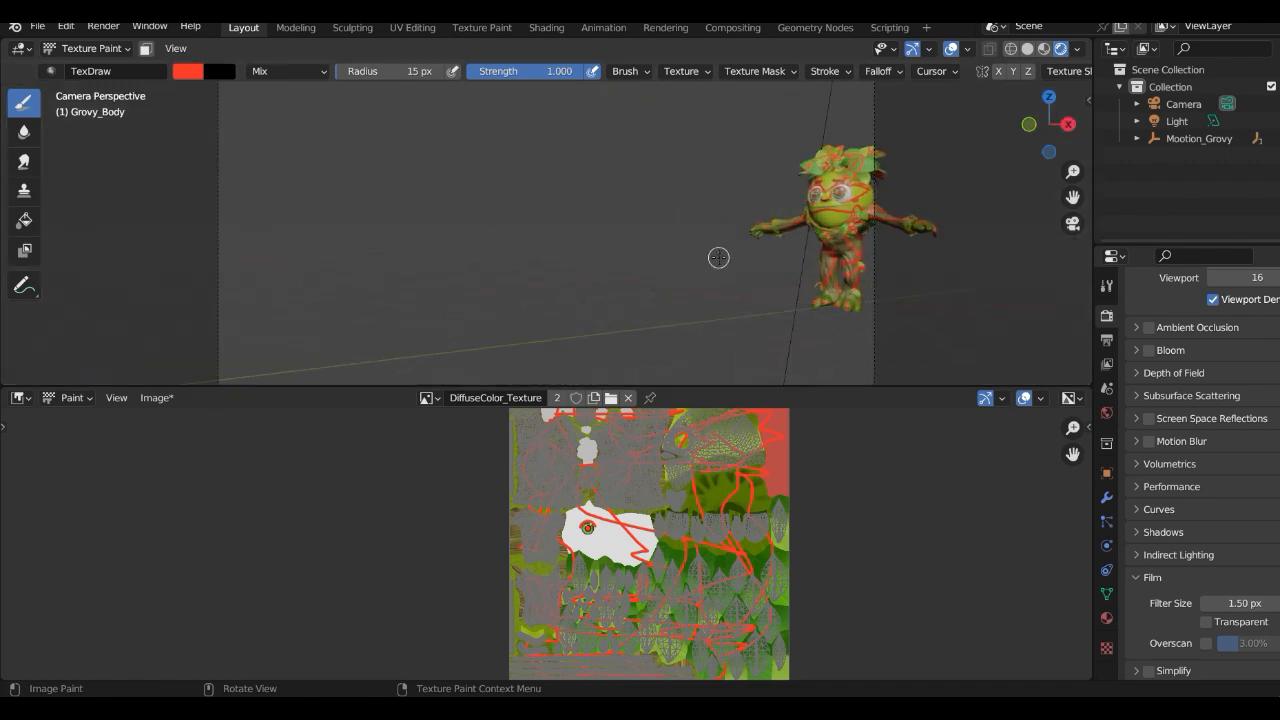
{"action": "scroll", "coordinate": [675, 298], "scroll_direction": "down", "scroll_amount": 2}
{"action": "scroll", "coordinate": [705, 260], "scroll_direction": "up", "scroll_amount": 1}
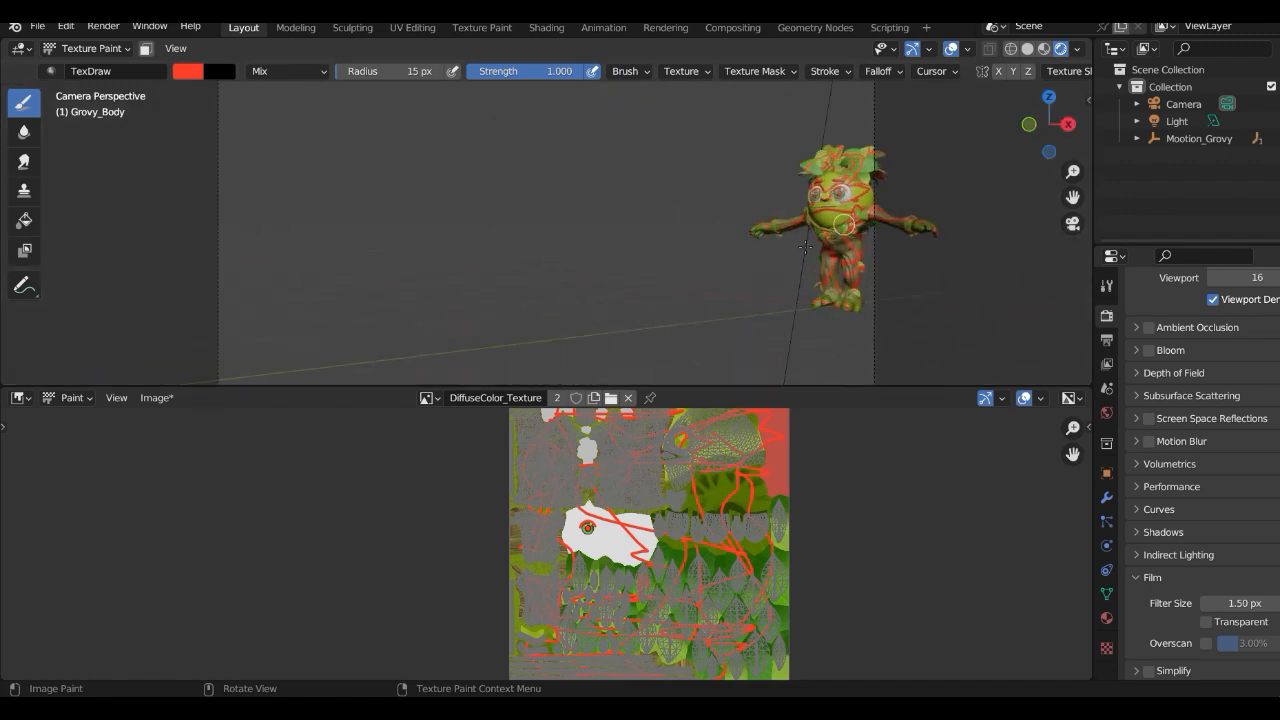
{"action": "middle_click_drag", "start_coordinate": [805, 247], "coordinate": [445, 220]}
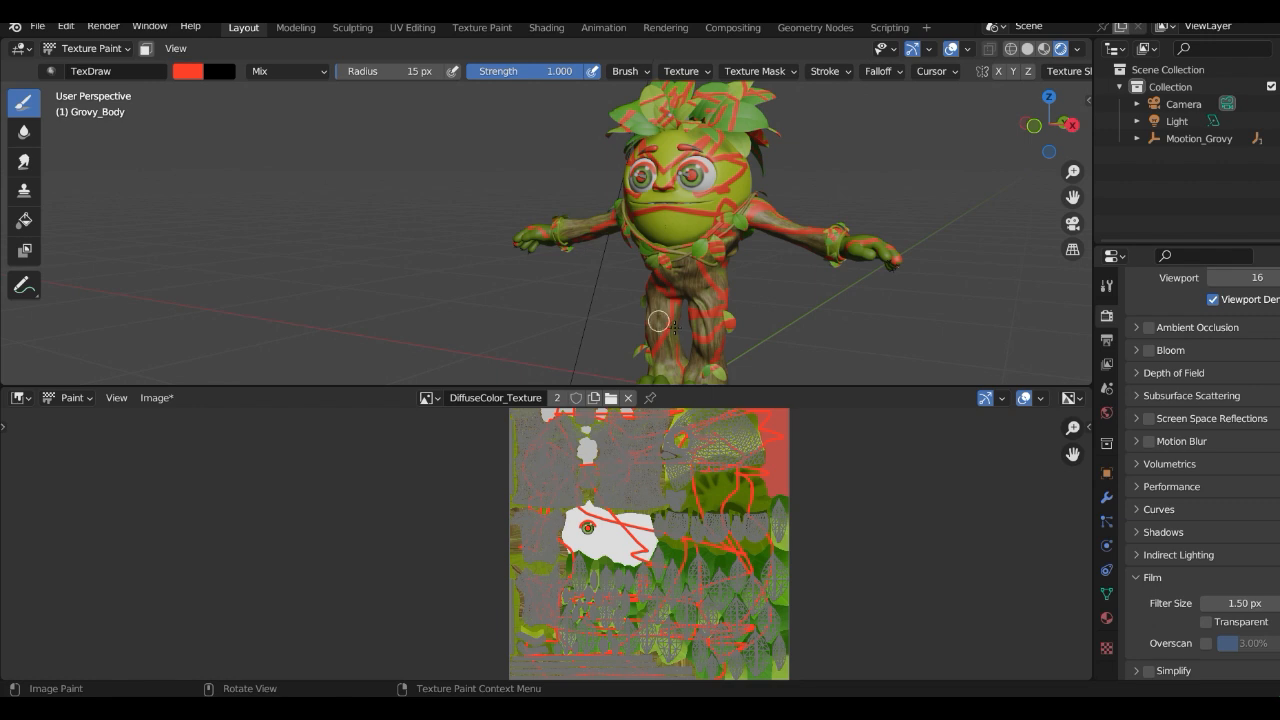
- Review the Save As file options for the painted DiffuseColor_Texture image without saving it
{"action": "left_click", "coordinate": [170, 398]}
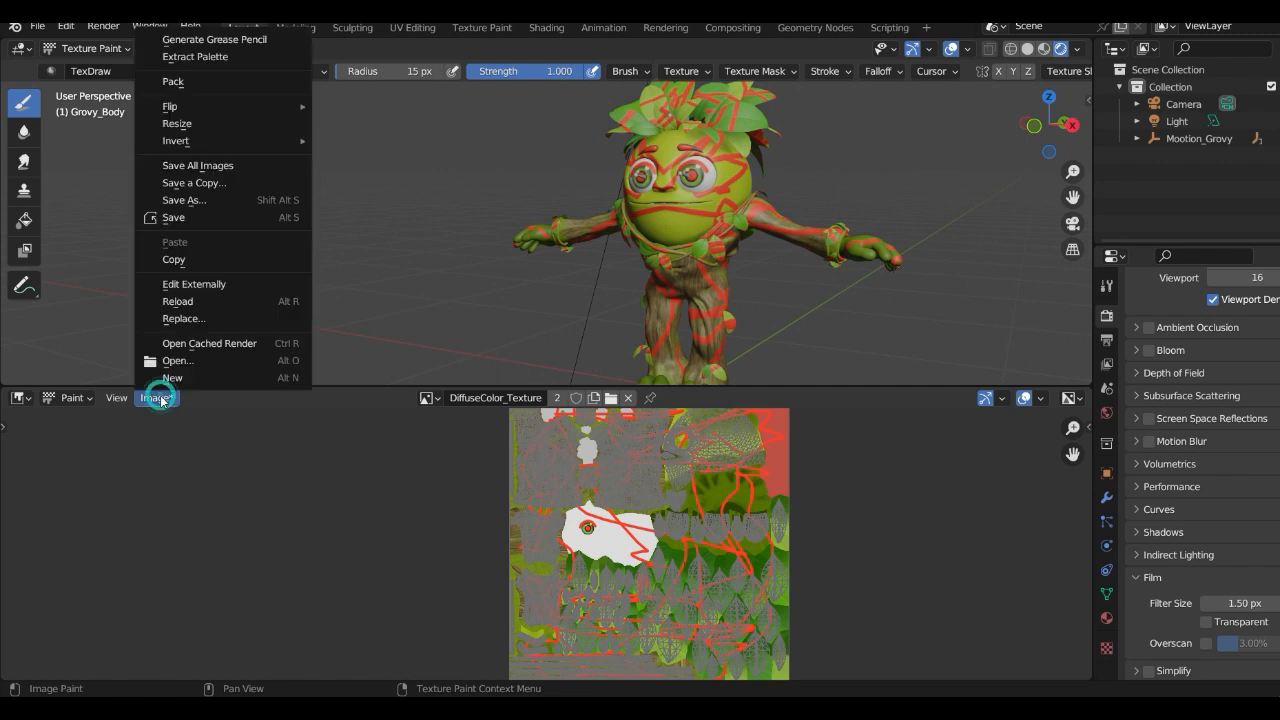
{"action": "left_click", "coordinate": [209, 205]}
{"action": "left_click_drag", "start_coordinate": [720, 100], "coordinate": [618, 158]}
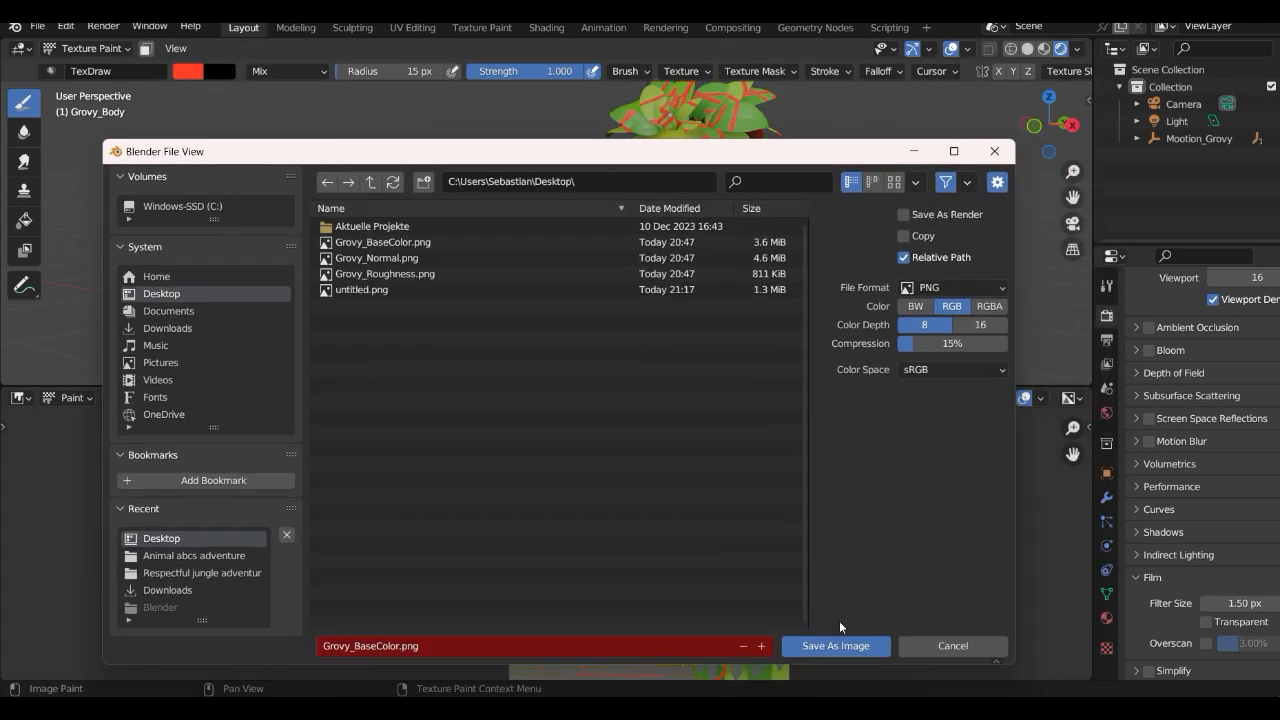
{"action": "left_click", "coordinate": [937, 645]}
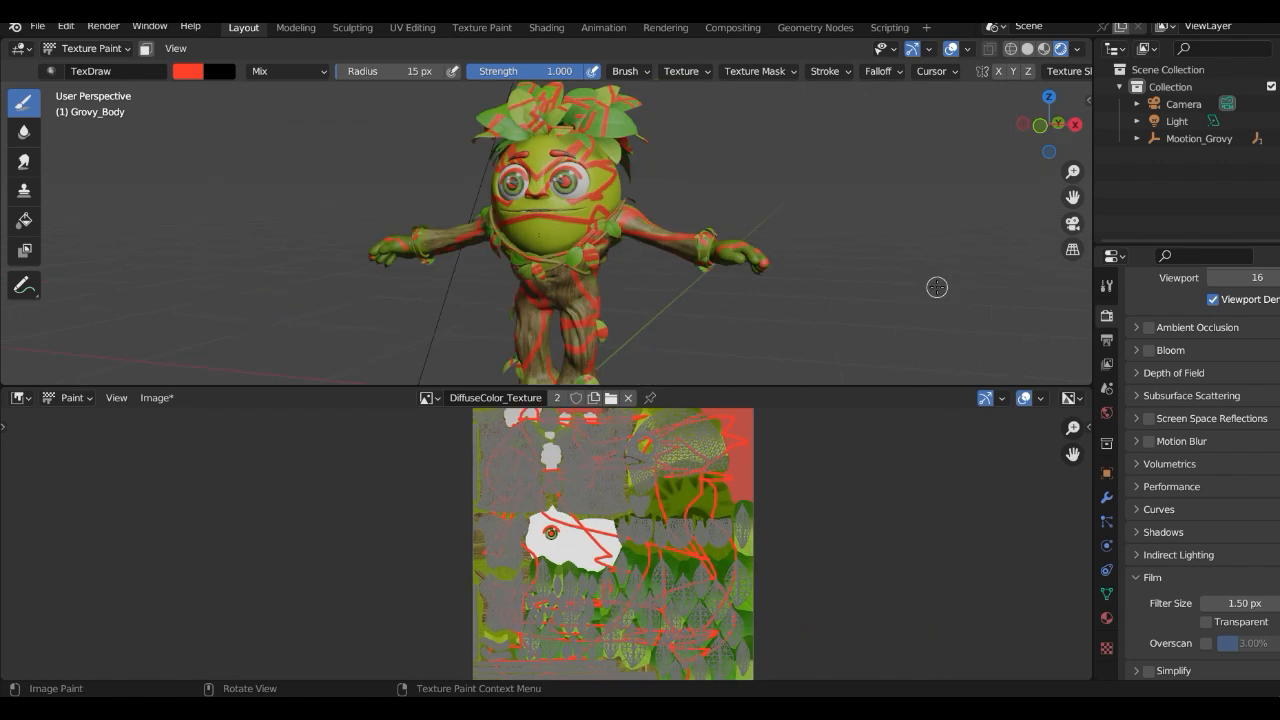